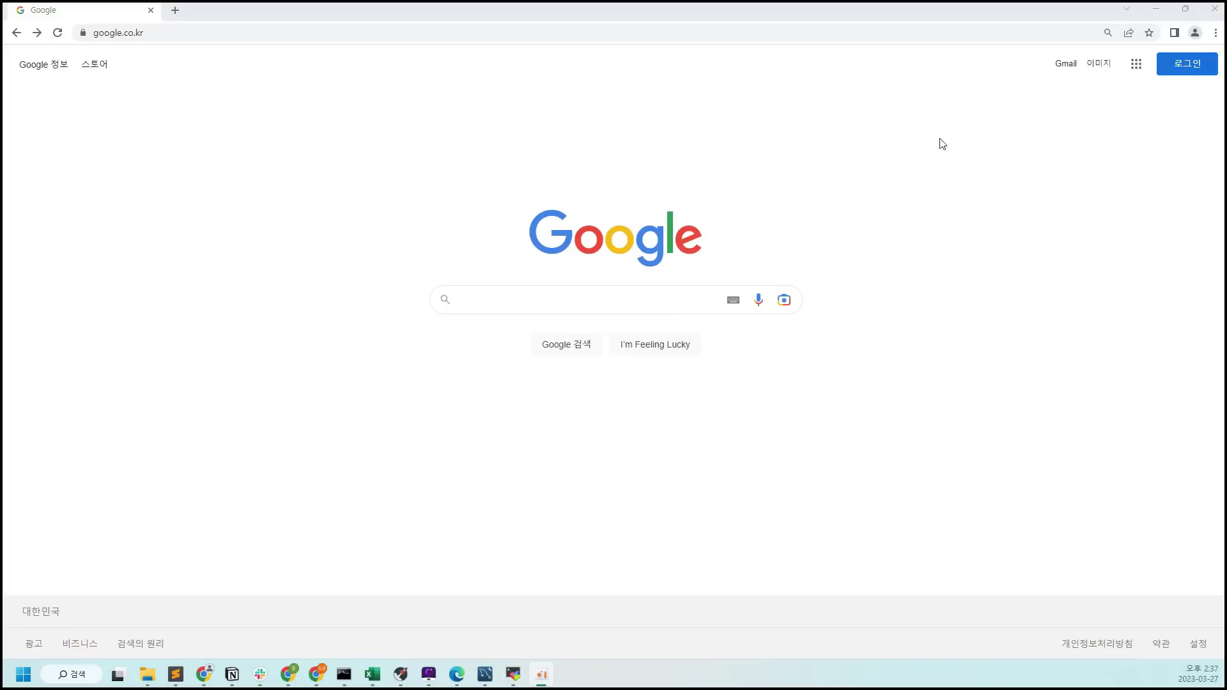
Go to synctree101.com, dismiss the translation offer, and open the SyncTree Studio sign-in page
{"action": "left_click", "coordinate": [214, 36]}
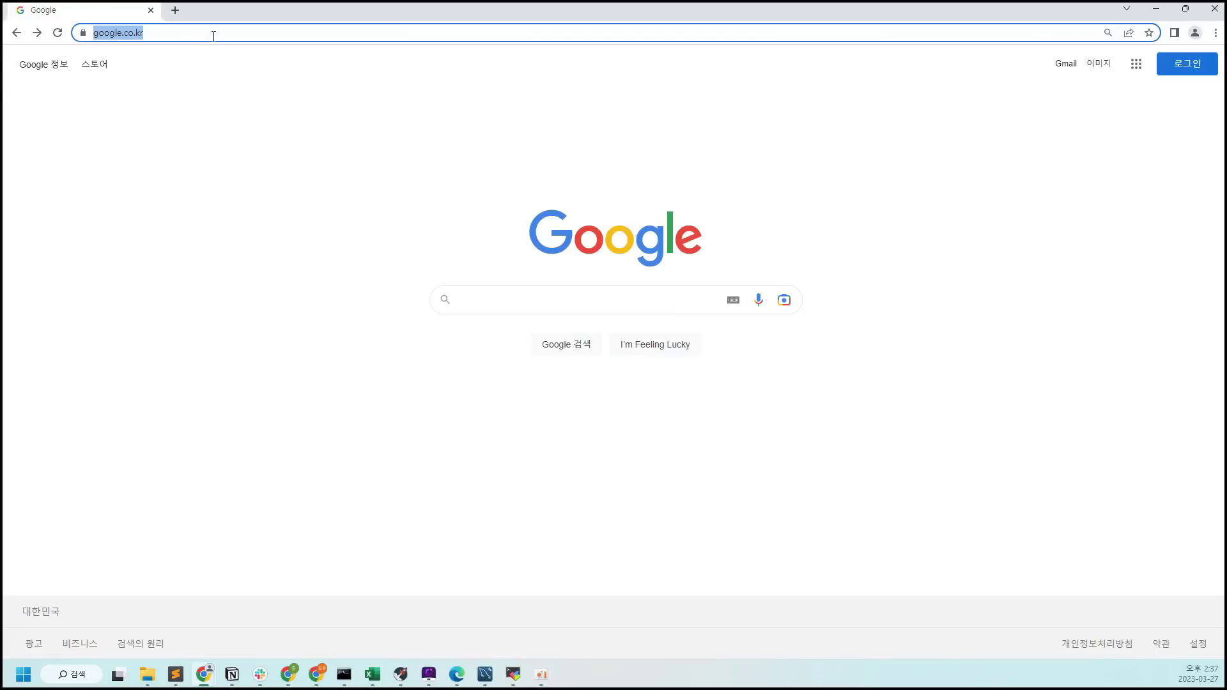
{"action": "type", "text": "syncrt"}
{"action": "key", "text": "BackSpace"}
{"action": "key", "text": "BackSpace"}
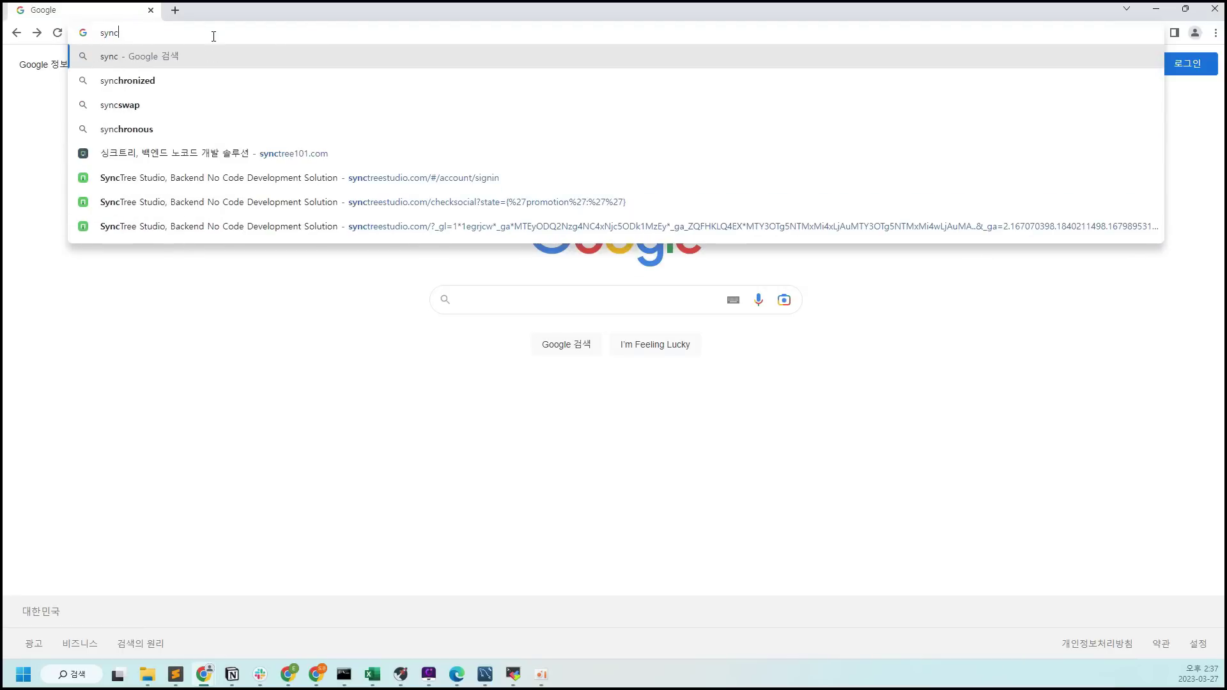
{"action": "type", "text": "tree"}
{"action": "key", "text": "Return"}
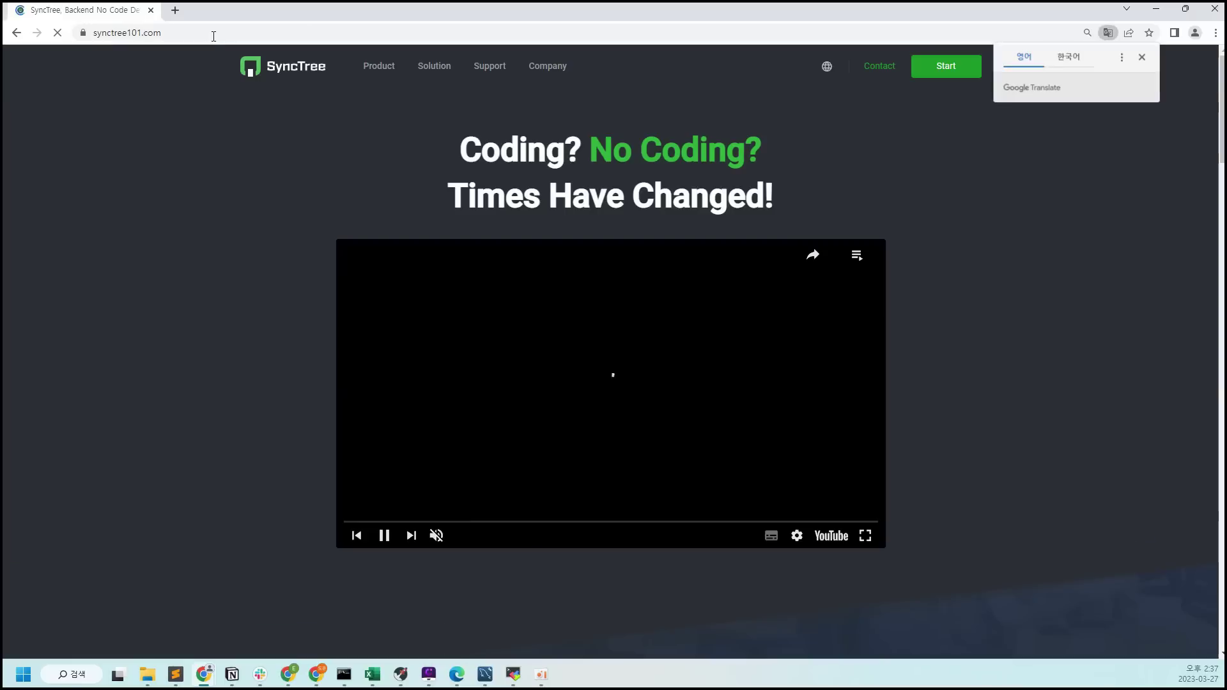
{"action": "left_click", "coordinate": [1143, 59]}
{"action": "left_click", "coordinate": [952, 76]}
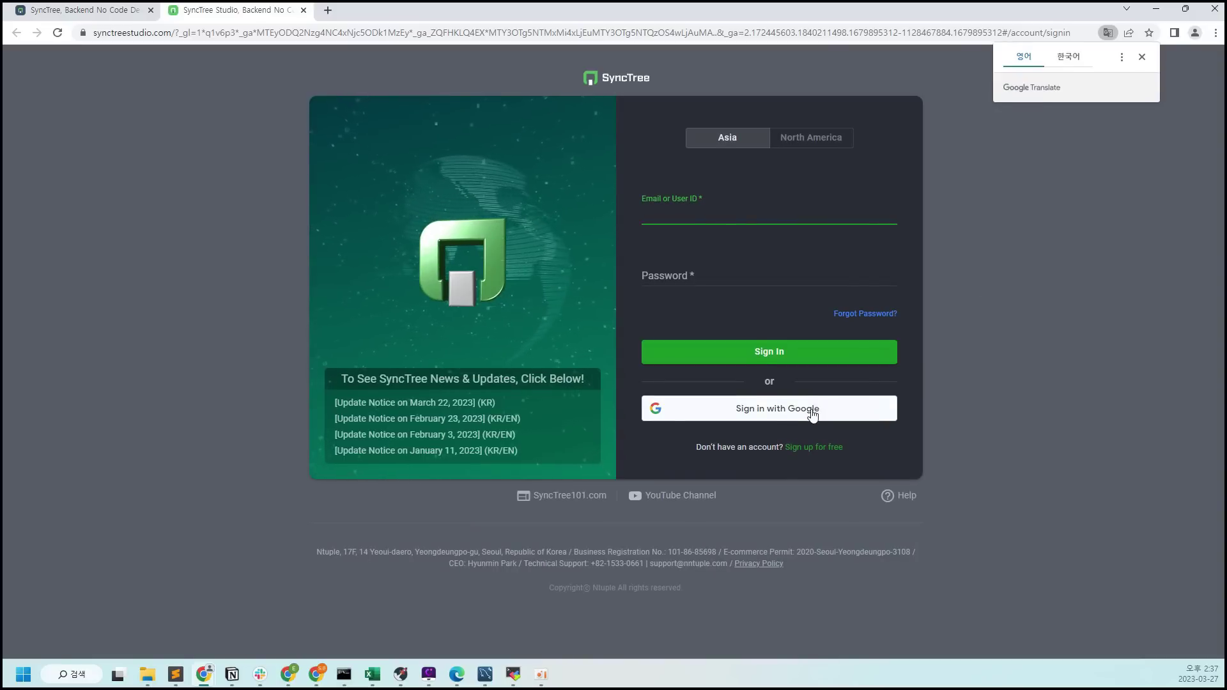
Sign in with Google, entering the account e-mail and password
{"action": "left_click", "coordinate": [811, 412]}
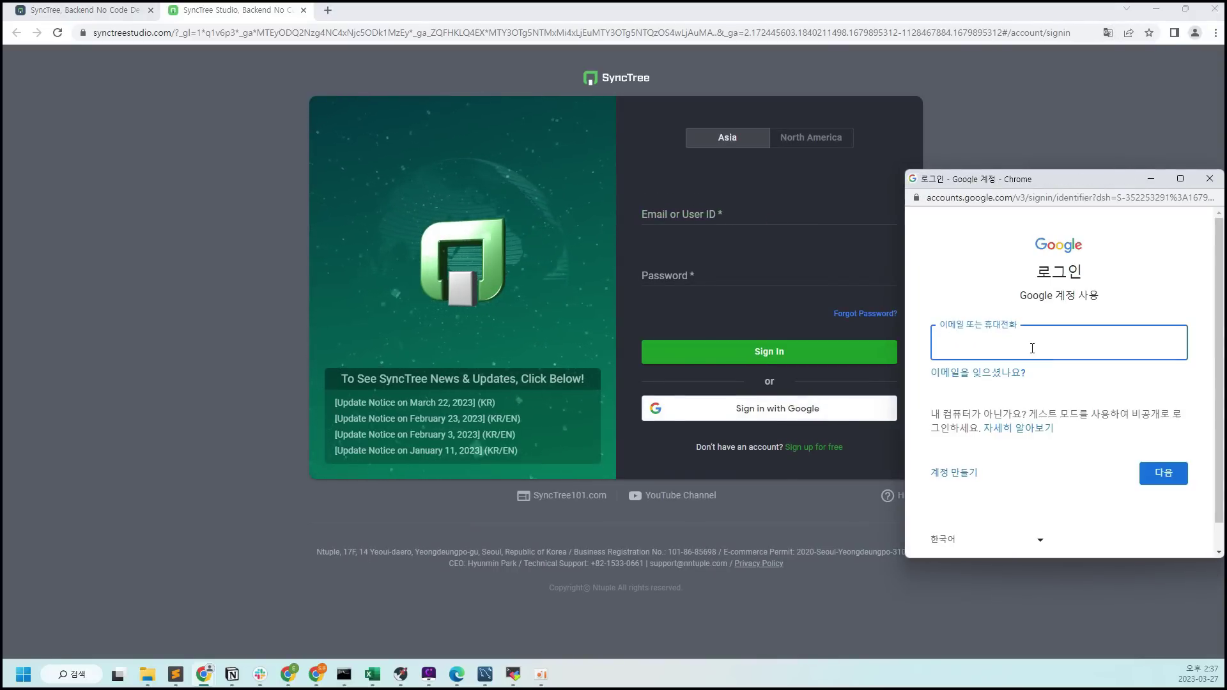
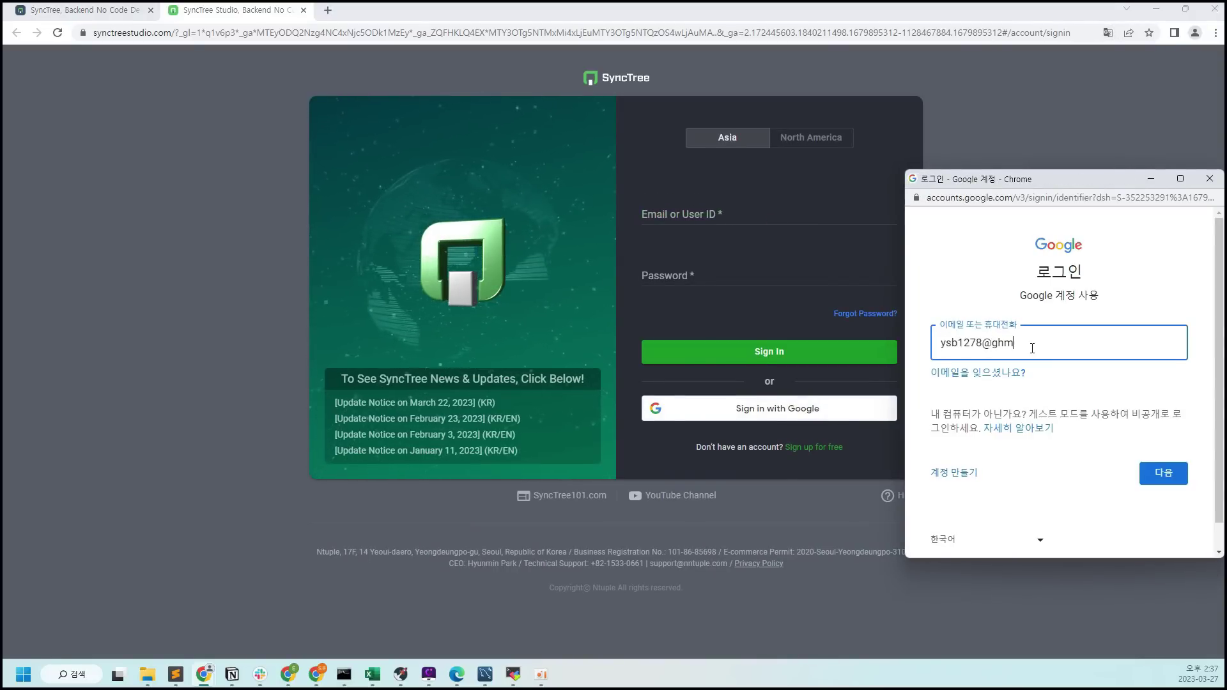
{"action": "key", "text": "Return"}
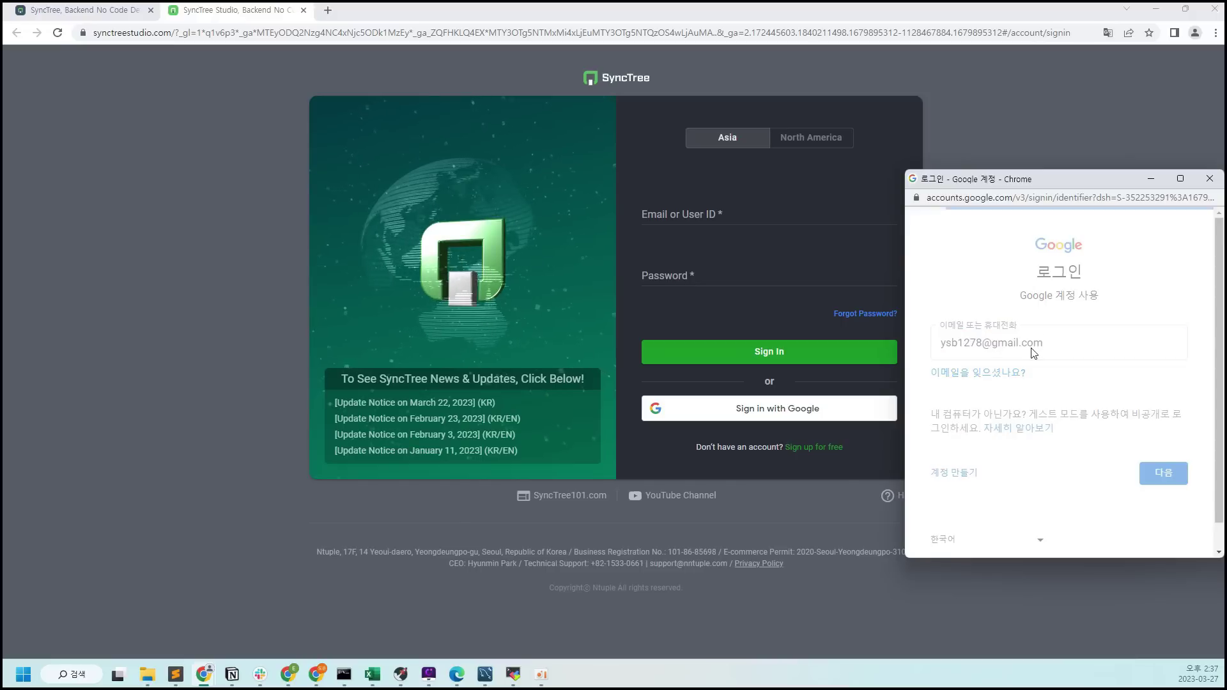
{"action": "type", "text": "•••••••••••"}
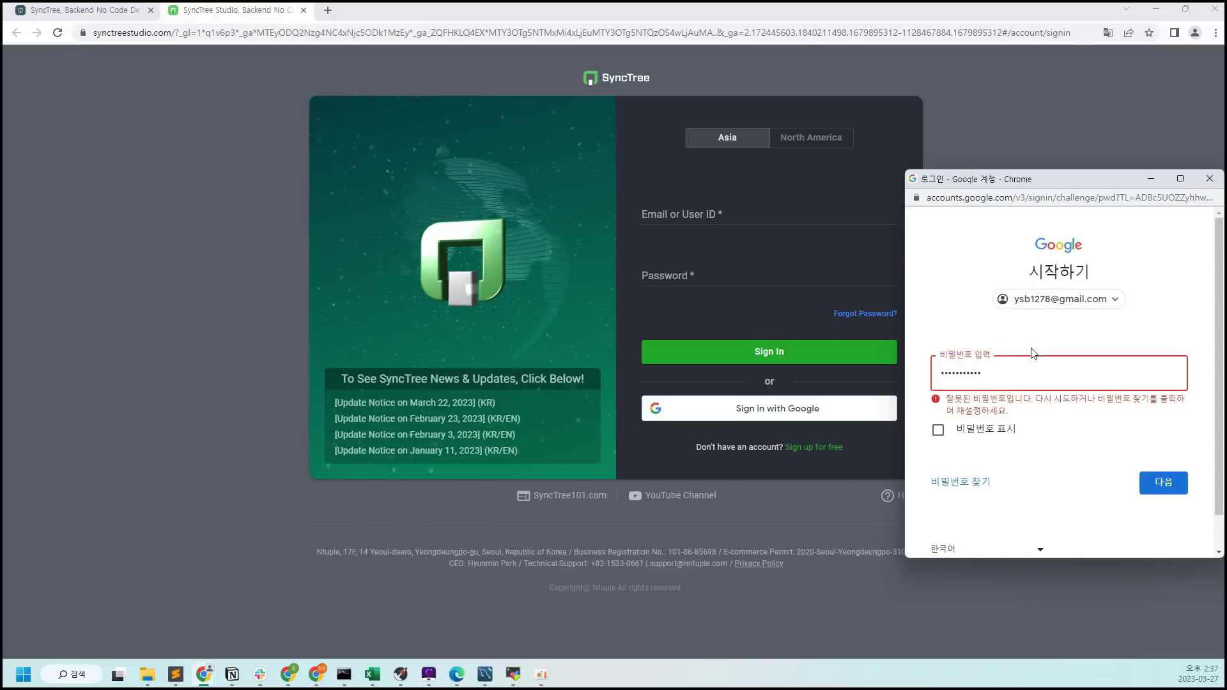
{"action": "key", "text": "Return"}
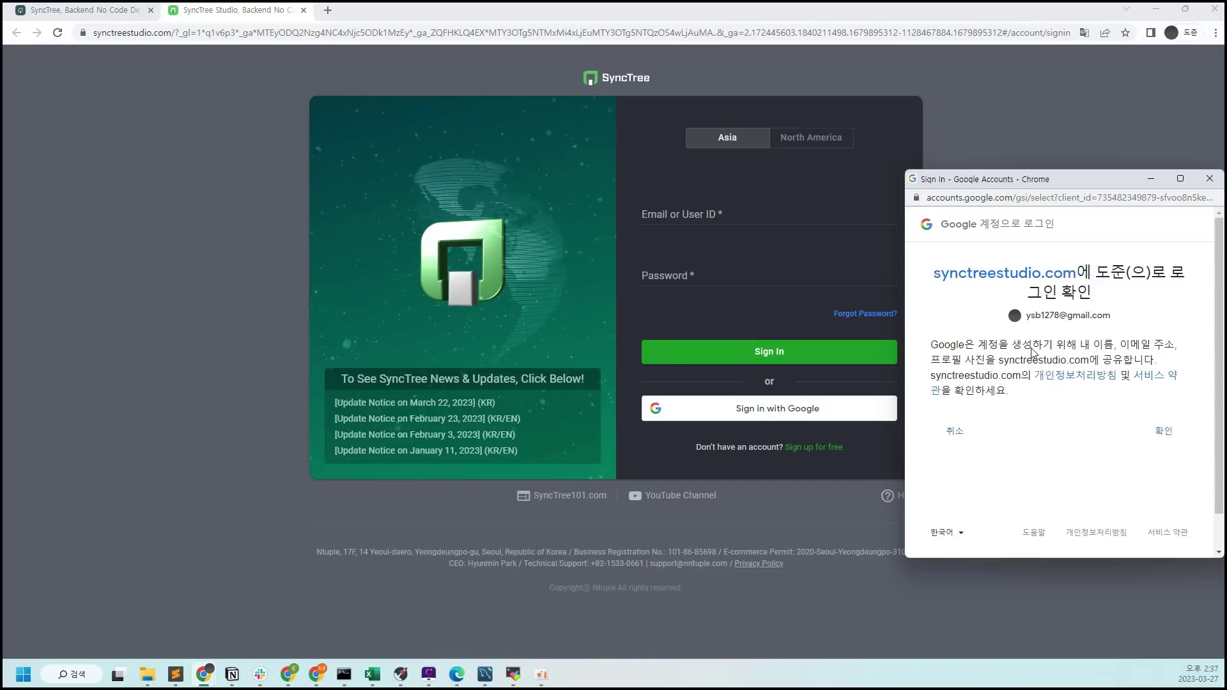
Confirm the sign-in, agree to the Terms of Service, sign up, and launch SyncTree Studio
{"action": "left_click", "coordinate": [1168, 435]}
{"action": "left_click", "coordinate": [494, 416]}
{"action": "left_click", "coordinate": [656, 459]}
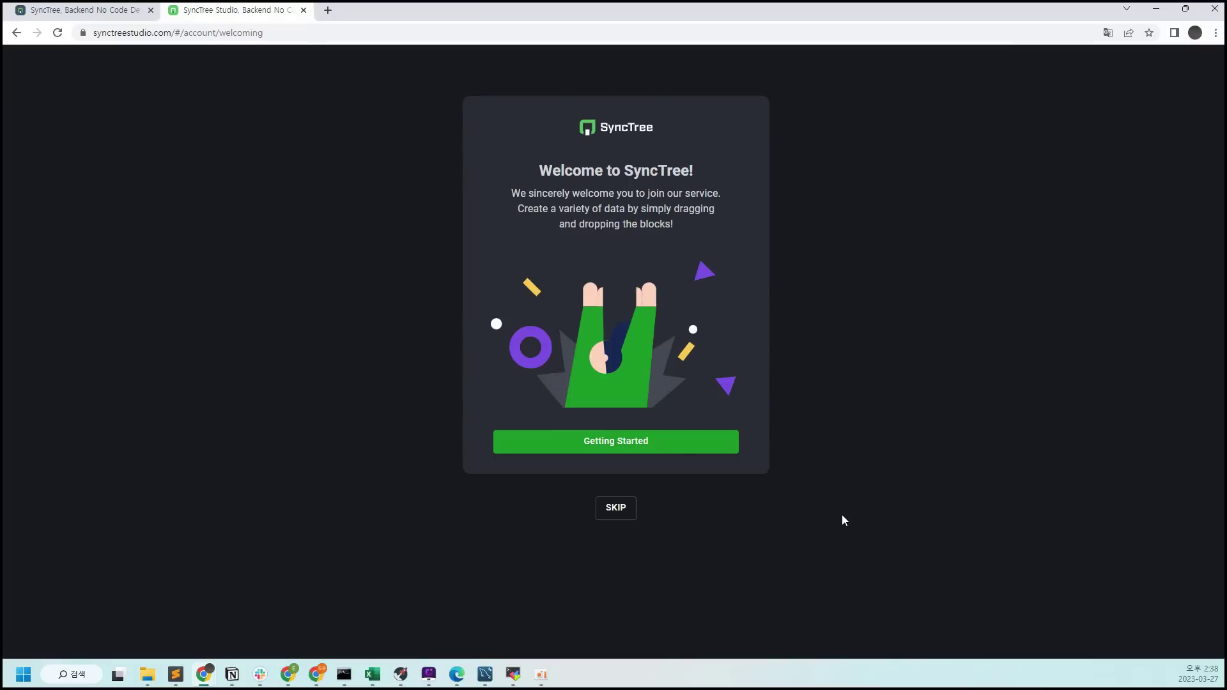
{"action": "left_click", "coordinate": [663, 438]}
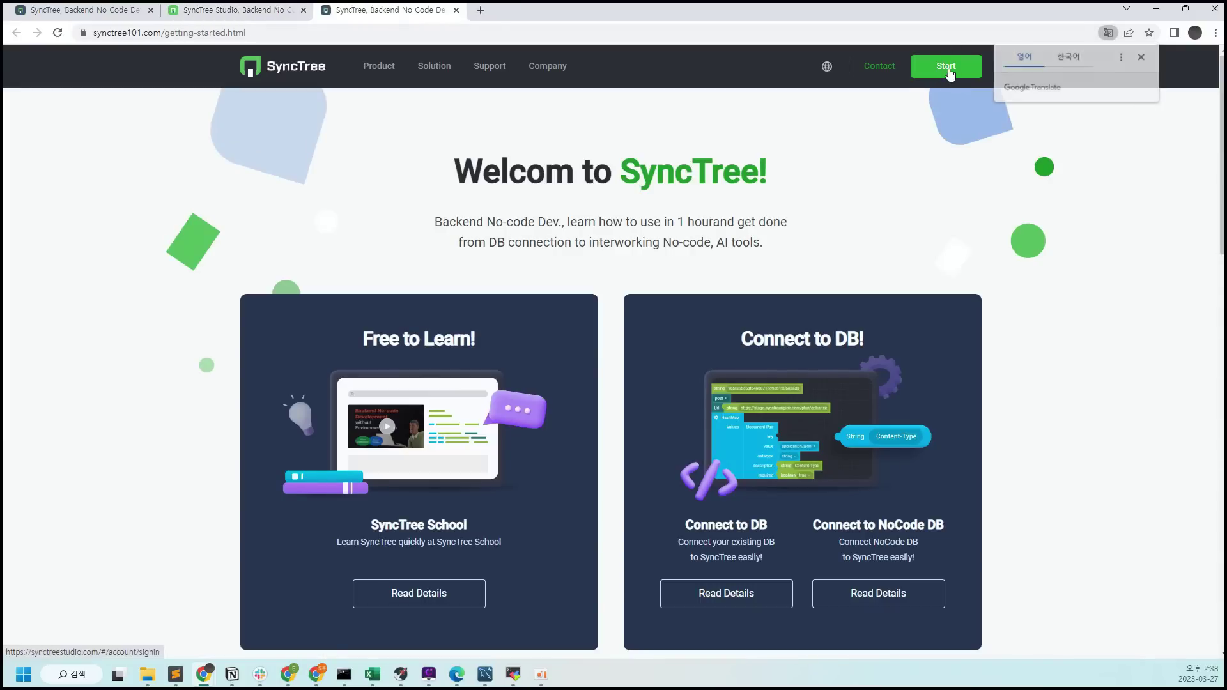
{"action": "left_click", "coordinate": [947, 68]}
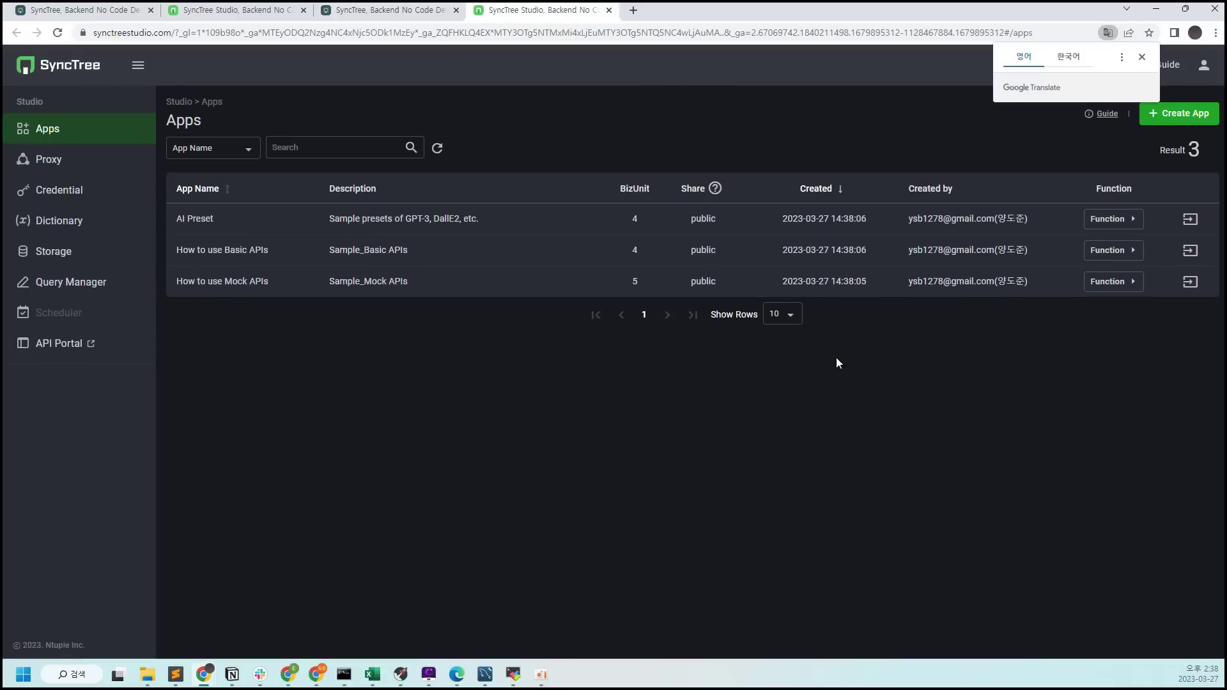
Dismiss the translation offer and go to the Storage section
{"action": "left_click", "coordinate": [1141, 58]}
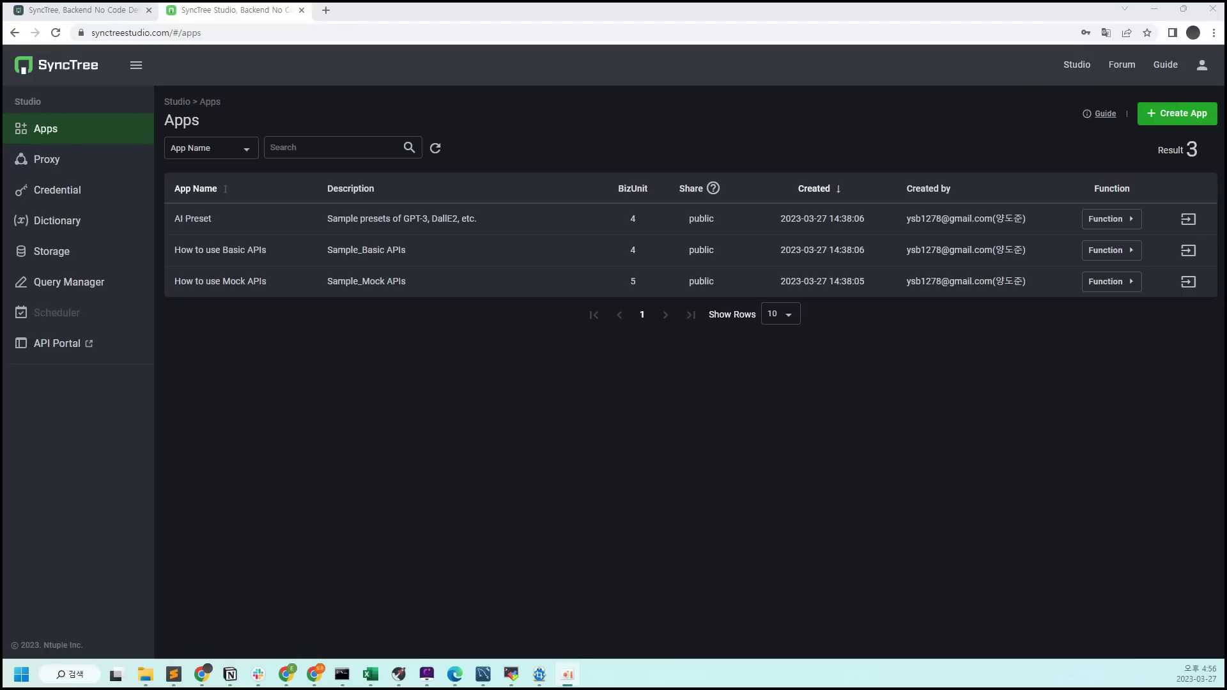
{"action": "left_click", "coordinate": [96, 258]}
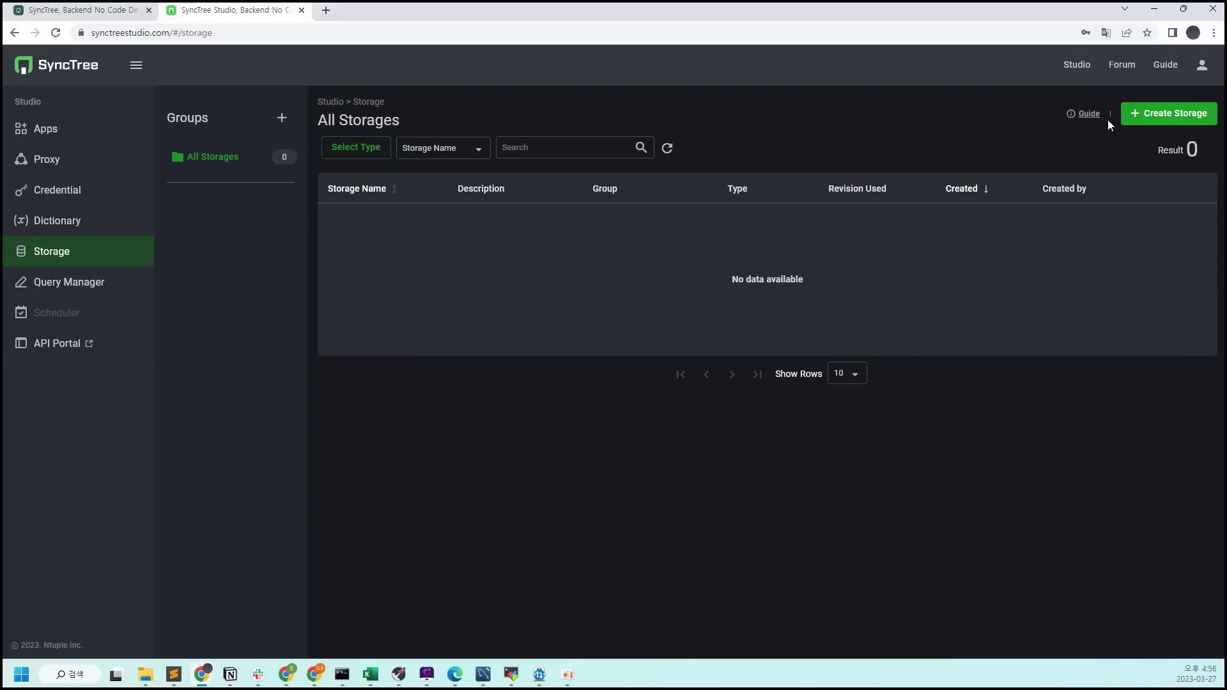
Start a new storage named my_first_mysql, description mysql, no group, type MySQL
{"action": "left_click", "coordinate": [1145, 118]}
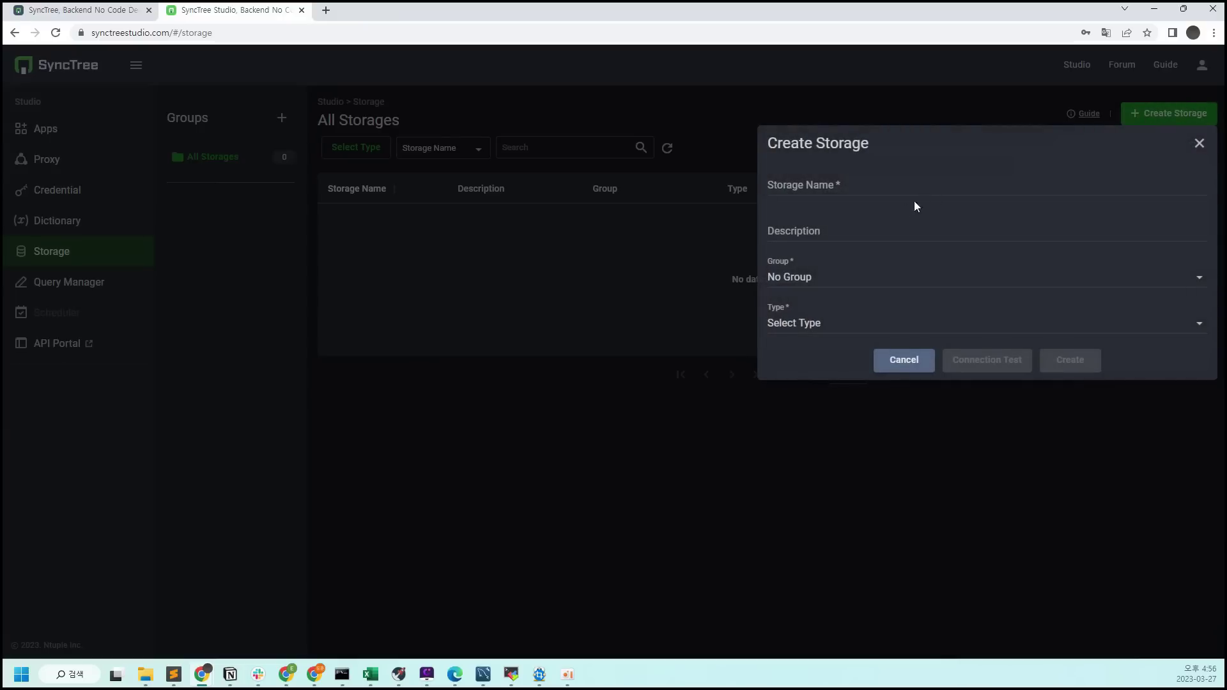
{"action": "left_click", "coordinate": [839, 178]}
{"action": "type", "text": "my_first_mysql"}
{"action": "key", "text": "Tab"}
{"action": "type", "text": "mysql"}
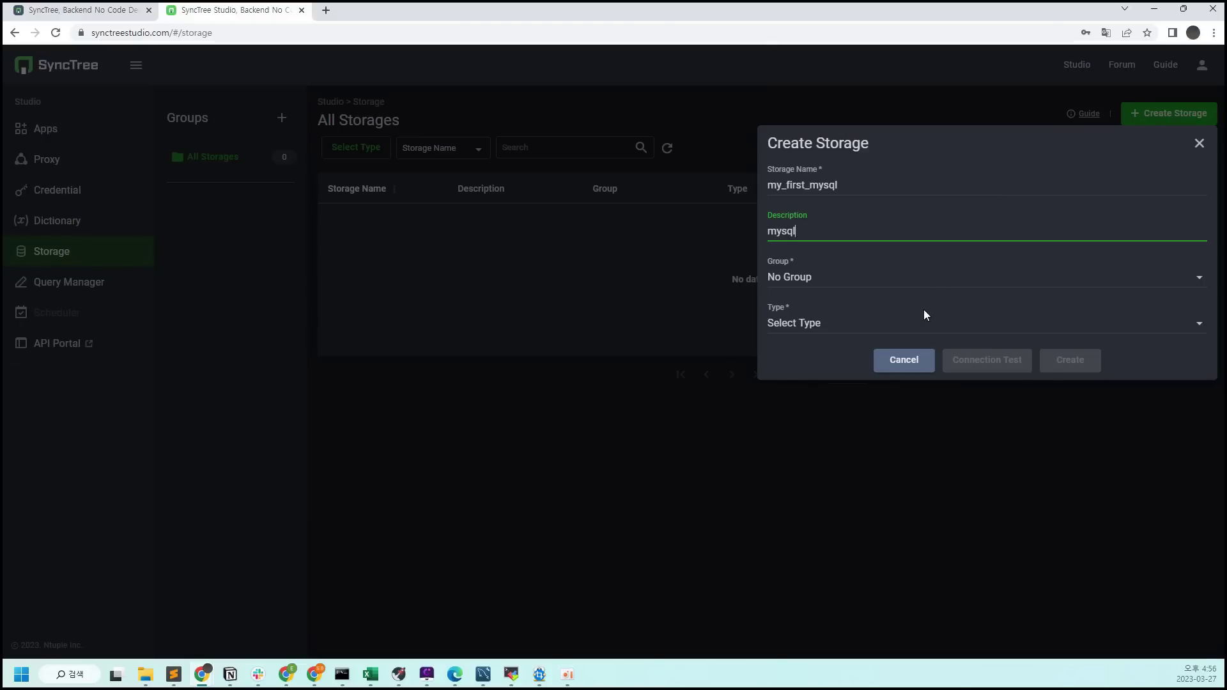
{"action": "left_click", "coordinate": [921, 277]}
{"action": "left_click", "coordinate": [920, 277]}
{"action": "left_click", "coordinate": [899, 321]}
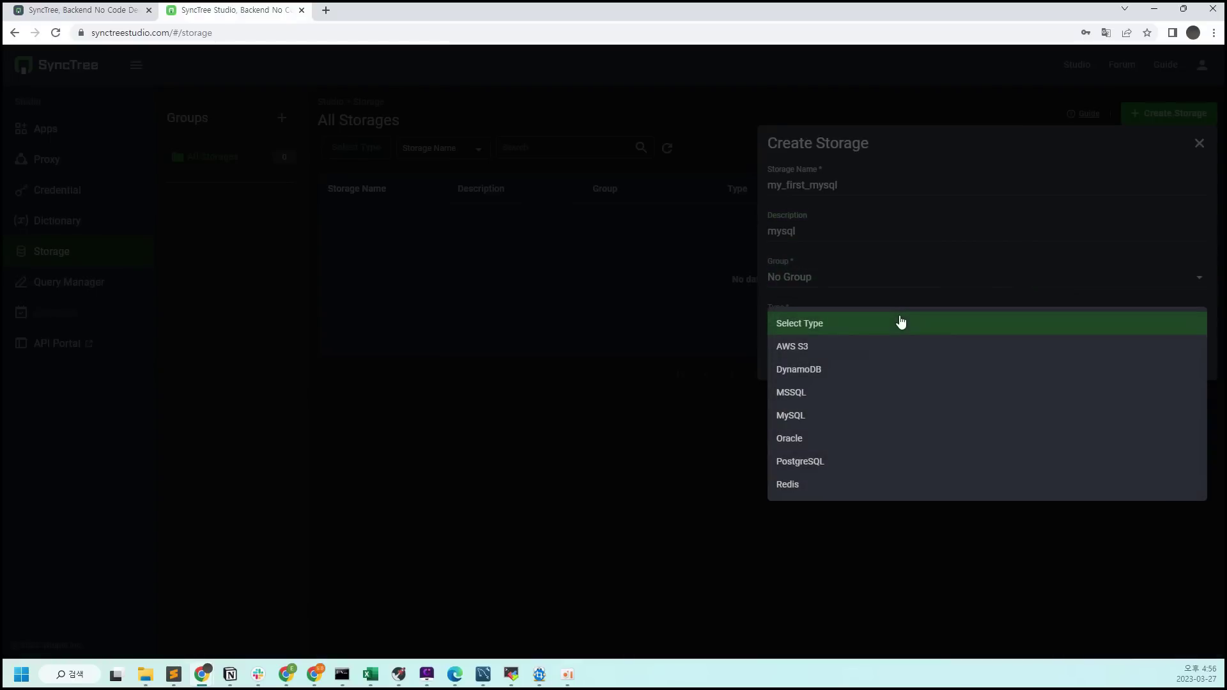
{"action": "left_click", "coordinate": [911, 419]}
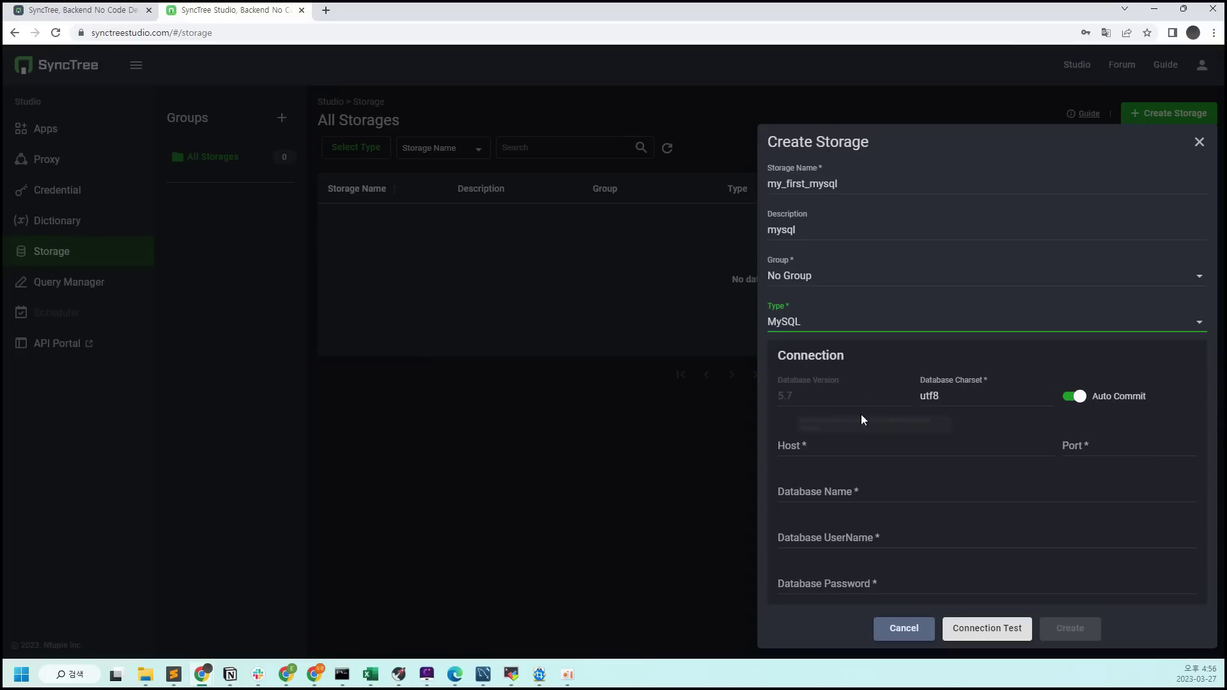
Enter host 121.131.133.206, port 13307, database sample, user admin, password, and test the connection
{"action": "left_click", "coordinate": [923, 443]}
{"action": "type", "text": "121.131.133.206"}
{"action": "key", "text": "Tab"}
{"action": "type", "text": "1"}
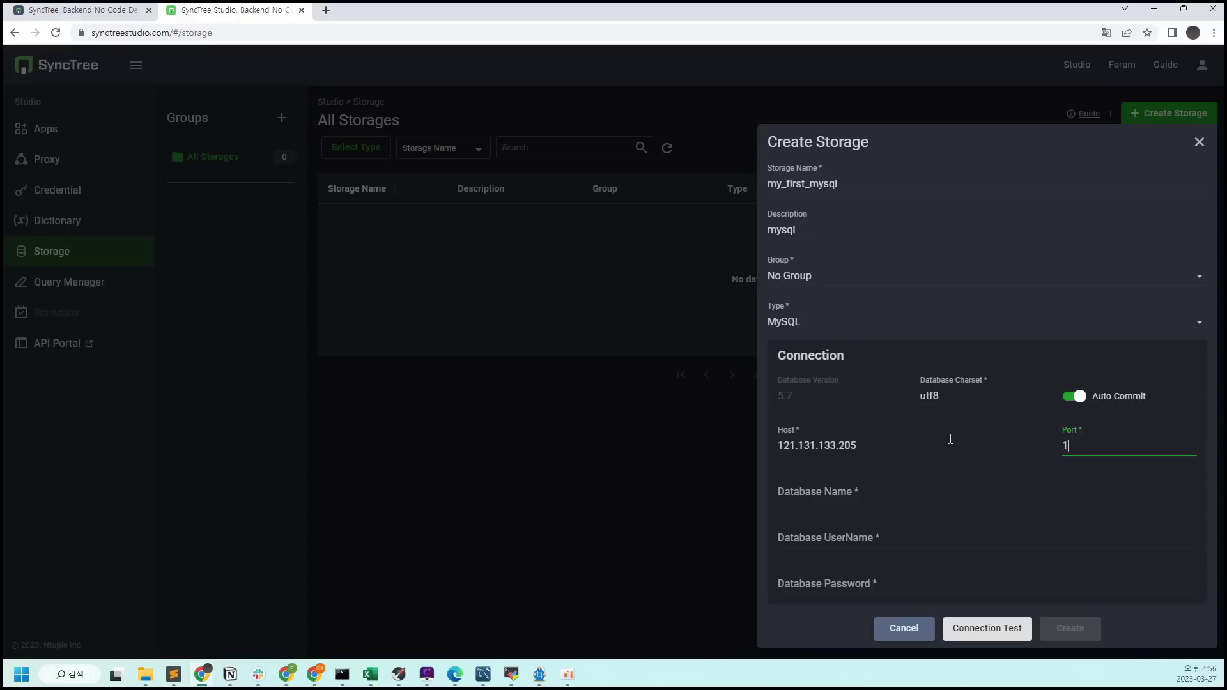
{"action": "type", "text": "3307"}
{"action": "left_click", "coordinate": [941, 502]}
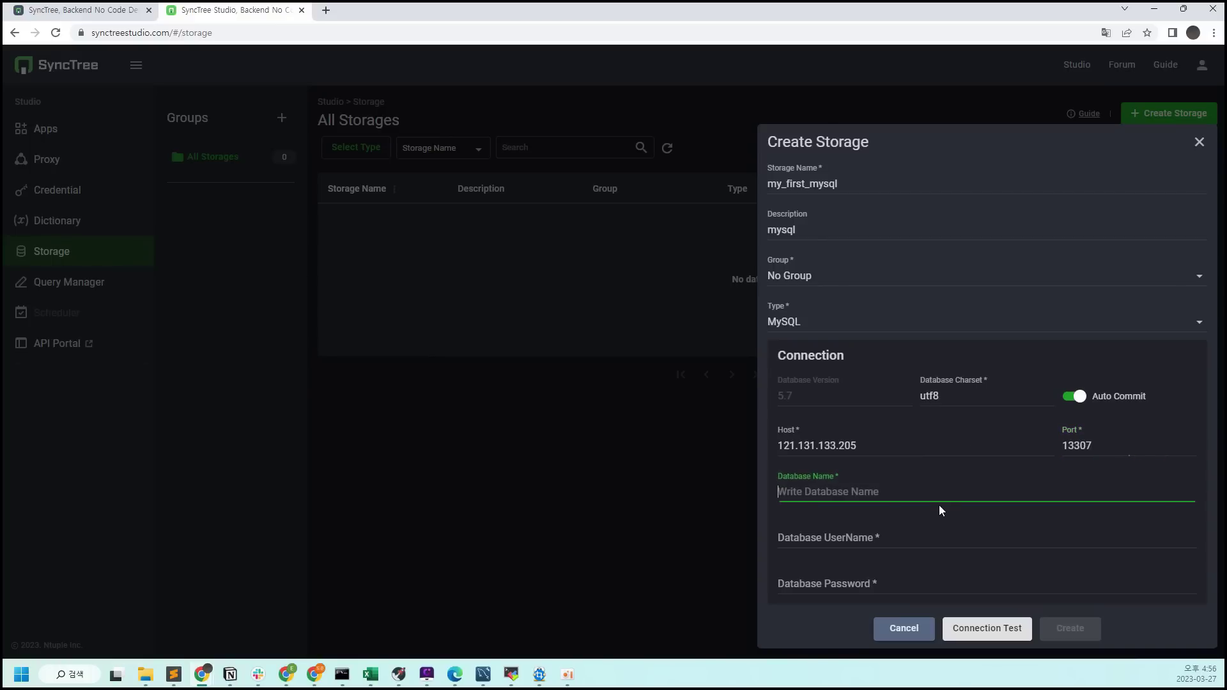
{"action": "type", "text": "sample"}
{"action": "key", "text": "Tab"}
{"action": "type", "text": "admin"}
{"action": "key", "text": "Tab"}
{"action": "key", "text": "ctrl+v"}
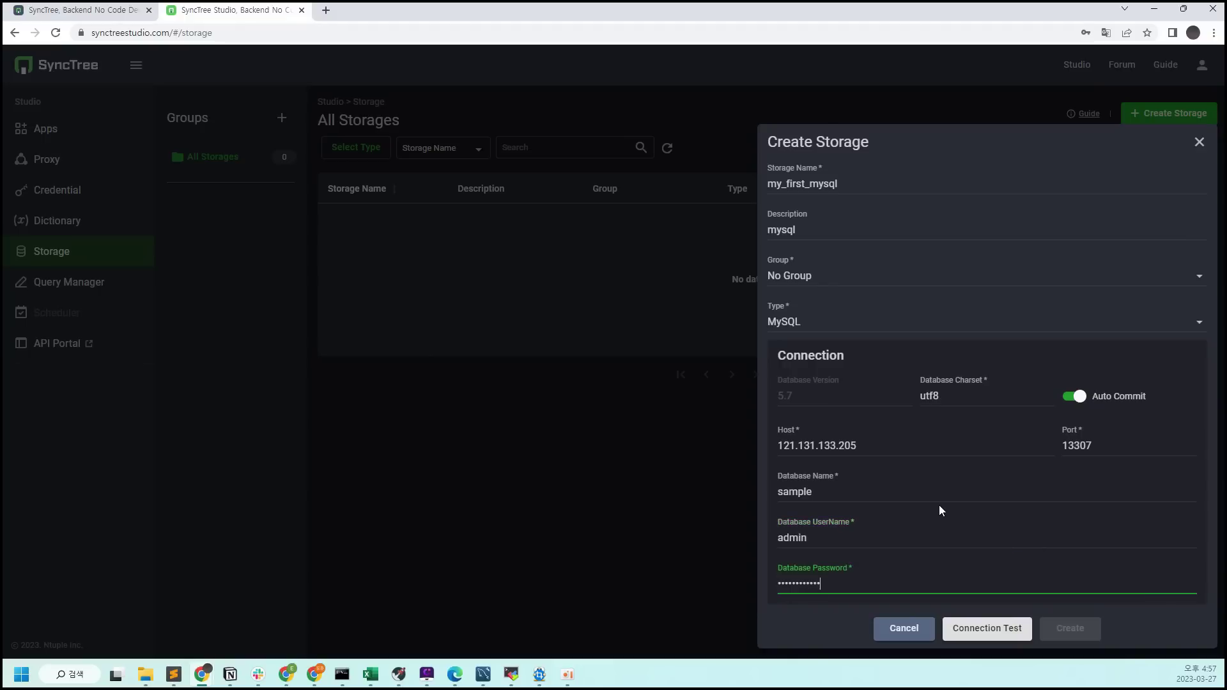
{"action": "left_click", "coordinate": [1011, 624]}
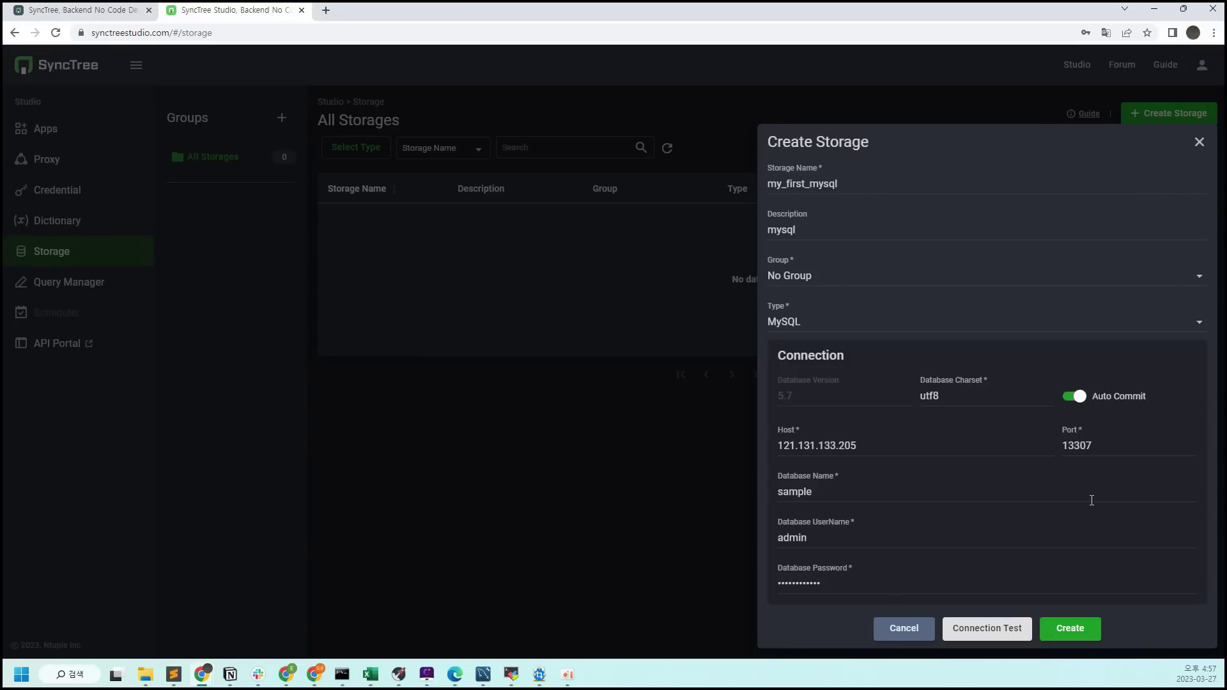
Create the my_first_mysql storage from the Create Storage dialog
{"action": "left_click", "coordinate": [1084, 624]}
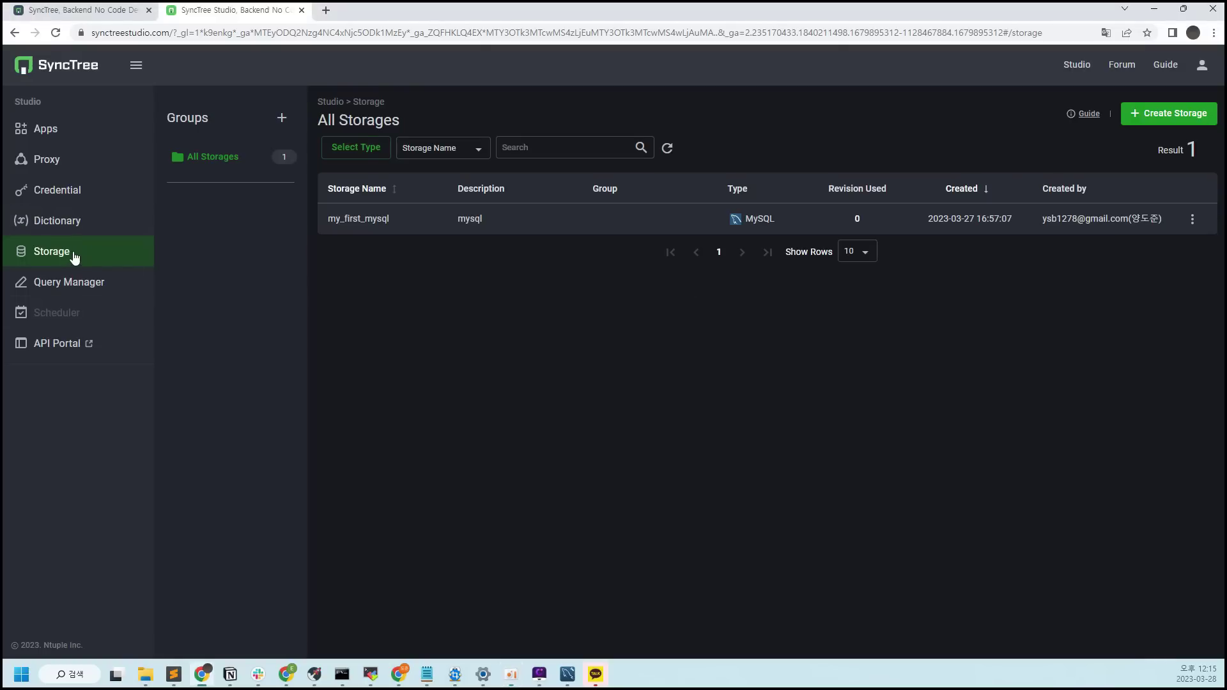
Start a new query in Query Manager and name it get_data
{"action": "left_click", "coordinate": [82, 282]}
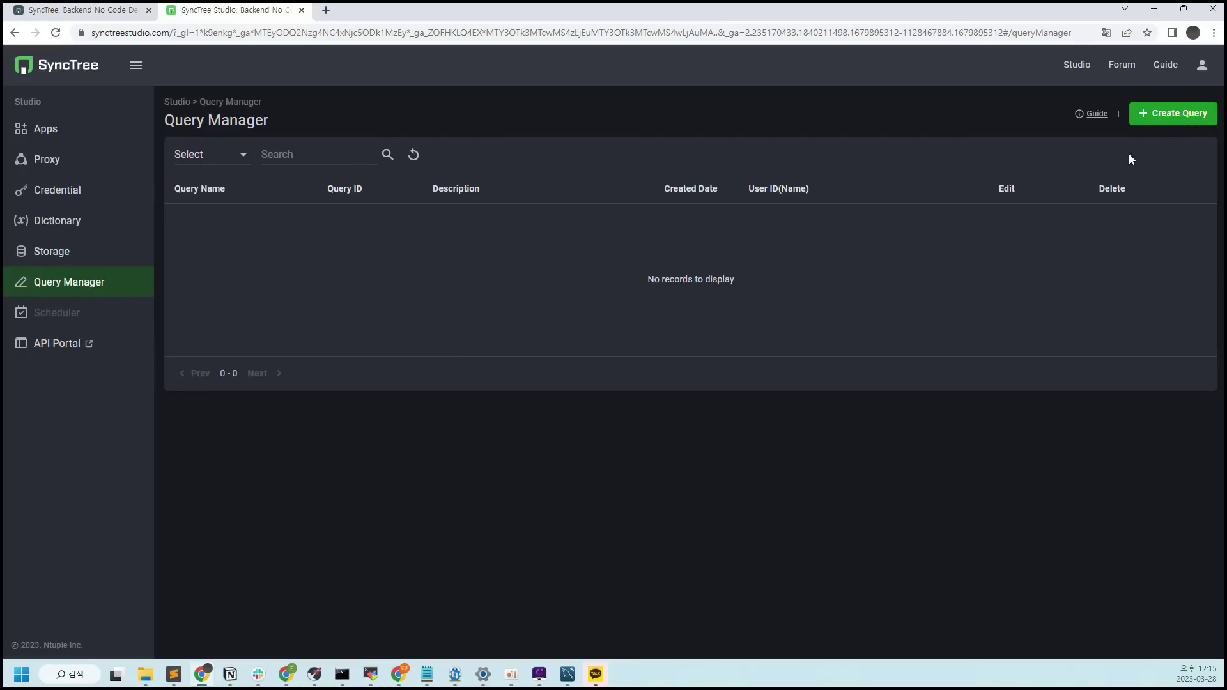
{"action": "left_click", "coordinate": [1181, 116]}
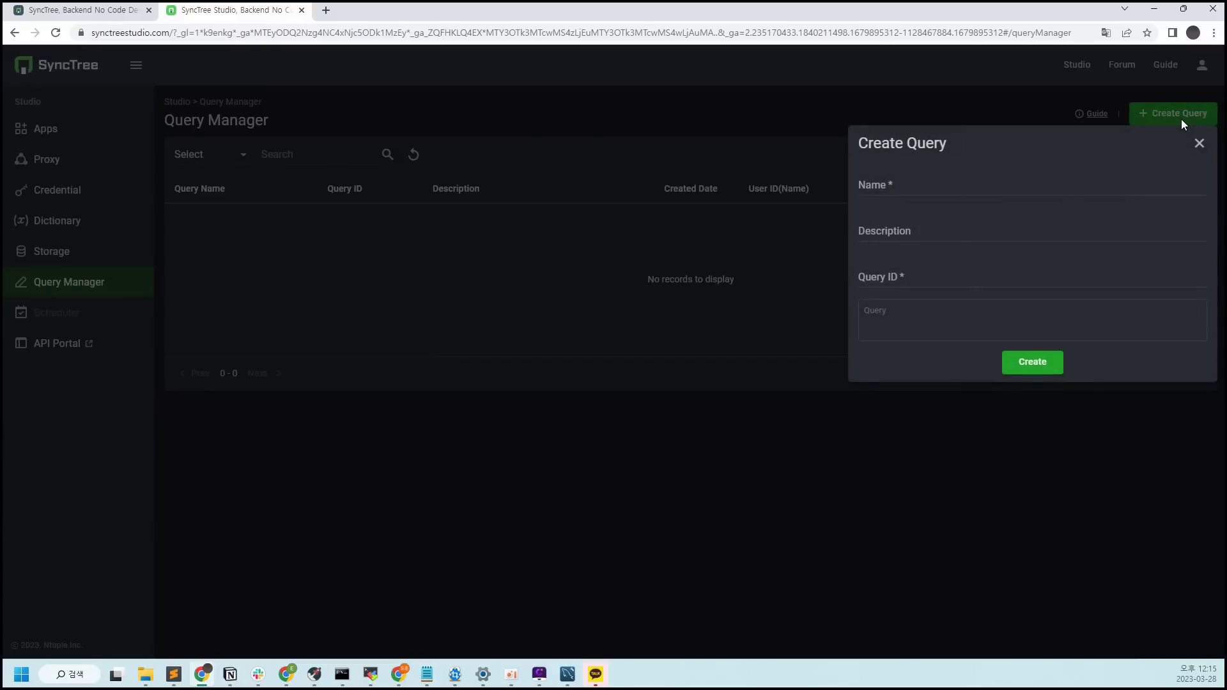
{"action": "left_click", "coordinate": [1047, 186]}
{"action": "type", "text": "get_data"}
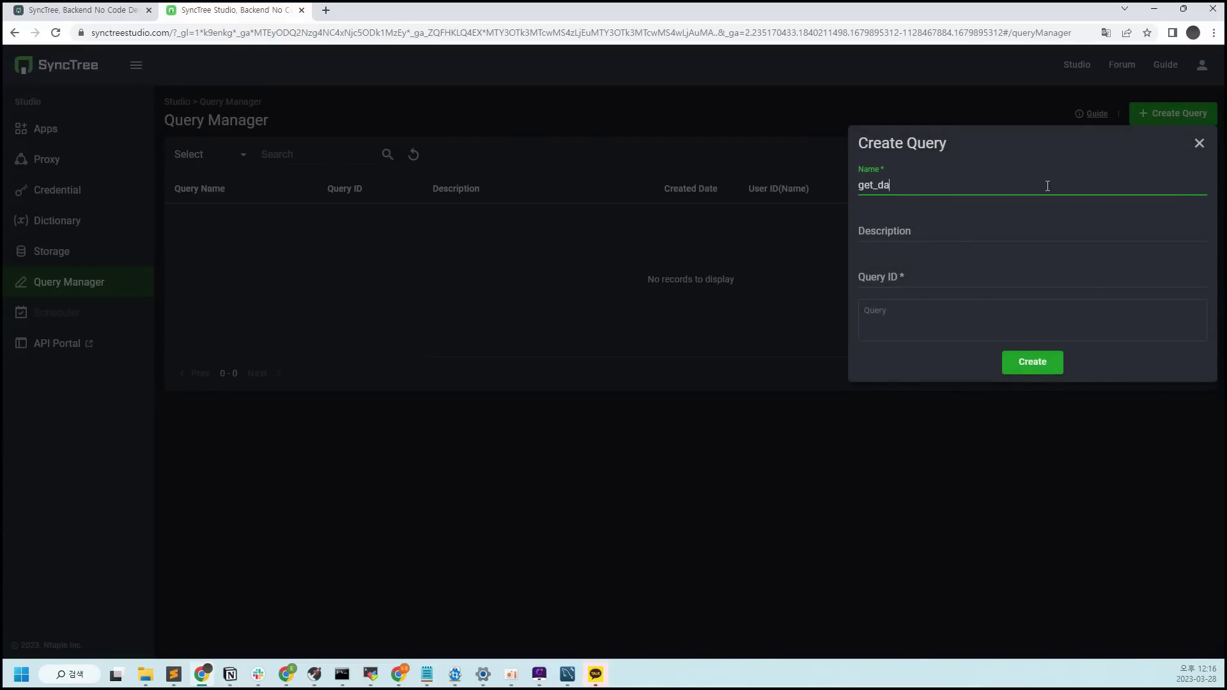
Copy get_data into the query's Description and Query ID fields
{"action": "key", "text": "shift+Left"}
{"action": "key", "text": "shift+Left"}
{"action": "key", "text": "shift+Left"}
{"action": "key", "text": "shift+Left"}
{"action": "key", "text": "shift+Left"}
{"action": "key", "text": "shift+Left"}
{"action": "key", "text": "shift+Left"}
{"action": "key", "text": "shift+Left"}
{"action": "key", "text": "ctrl+c"}
{"action": "key", "text": "Left"}
{"action": "left_click", "coordinate": [1052, 237]}
{"action": "key", "text": "ctrl+v"}
{"action": "left_click", "coordinate": [999, 279]}
{"action": "key", "text": "ctrl+v"}
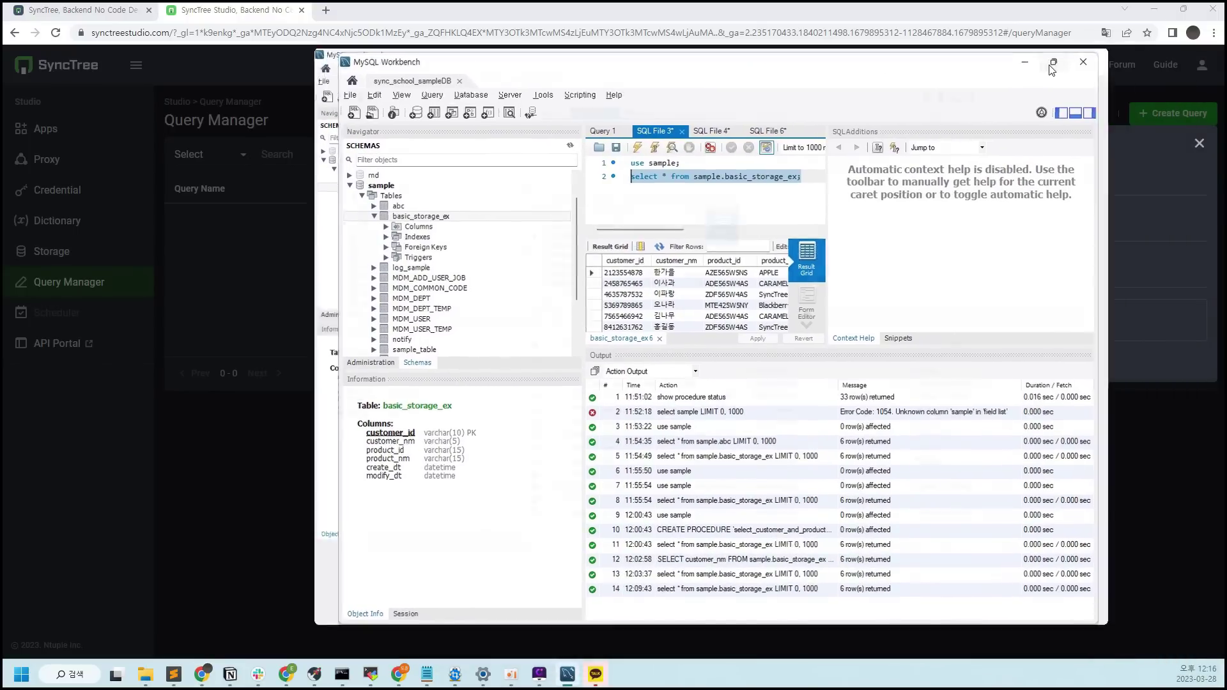
In maximized MySQL Workbench, rerun the sample.basic_storage_ex select, then move Workbench aside
{"action": "left_click", "coordinate": [1052, 63]}
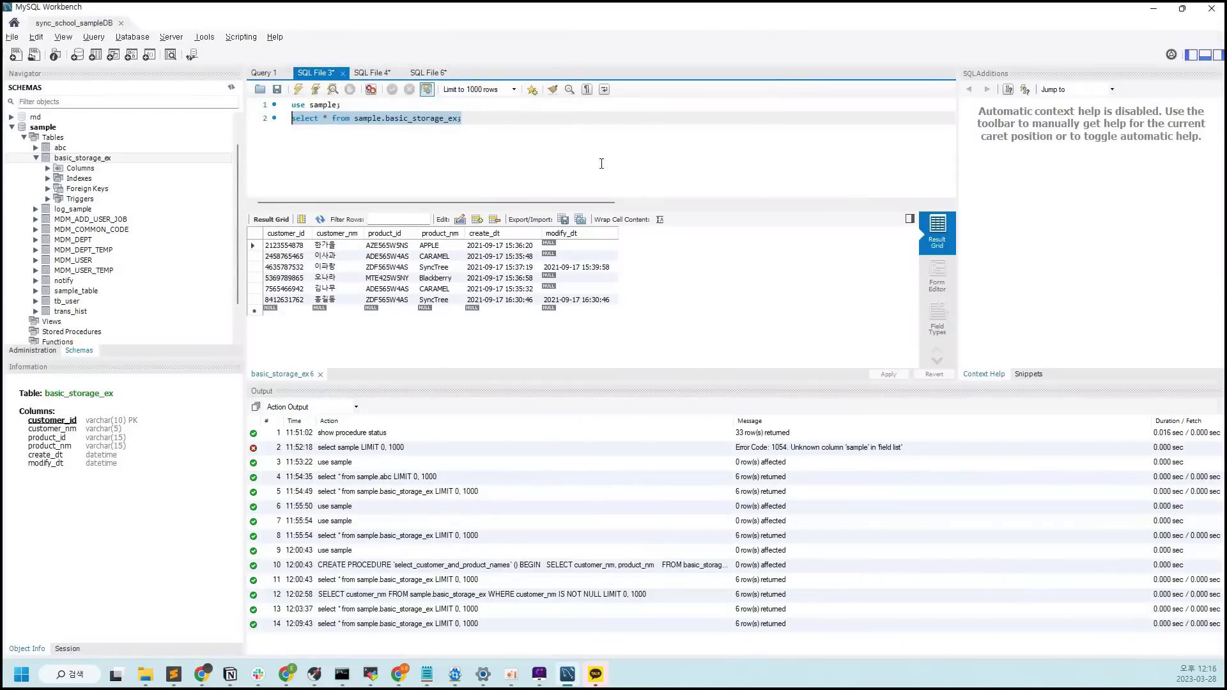
{"action": "left_click", "coordinate": [578, 136]}
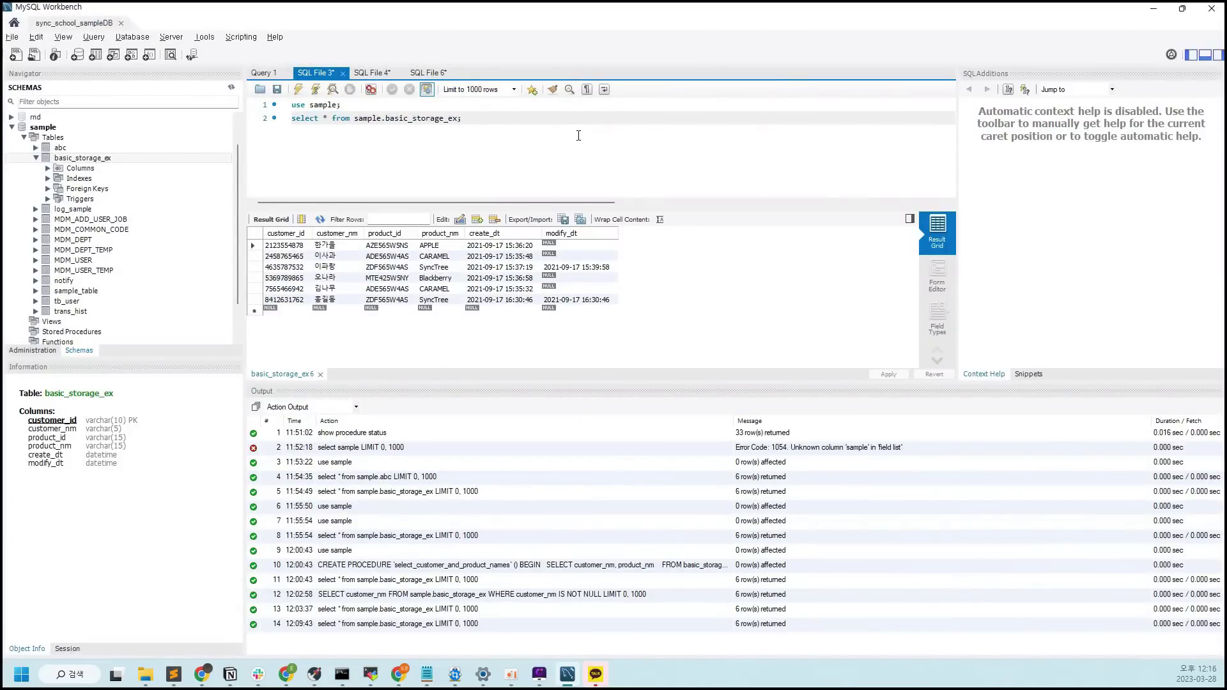
{"action": "right_click", "coordinate": [578, 136]}
{"action": "left_click", "coordinate": [671, 294]}
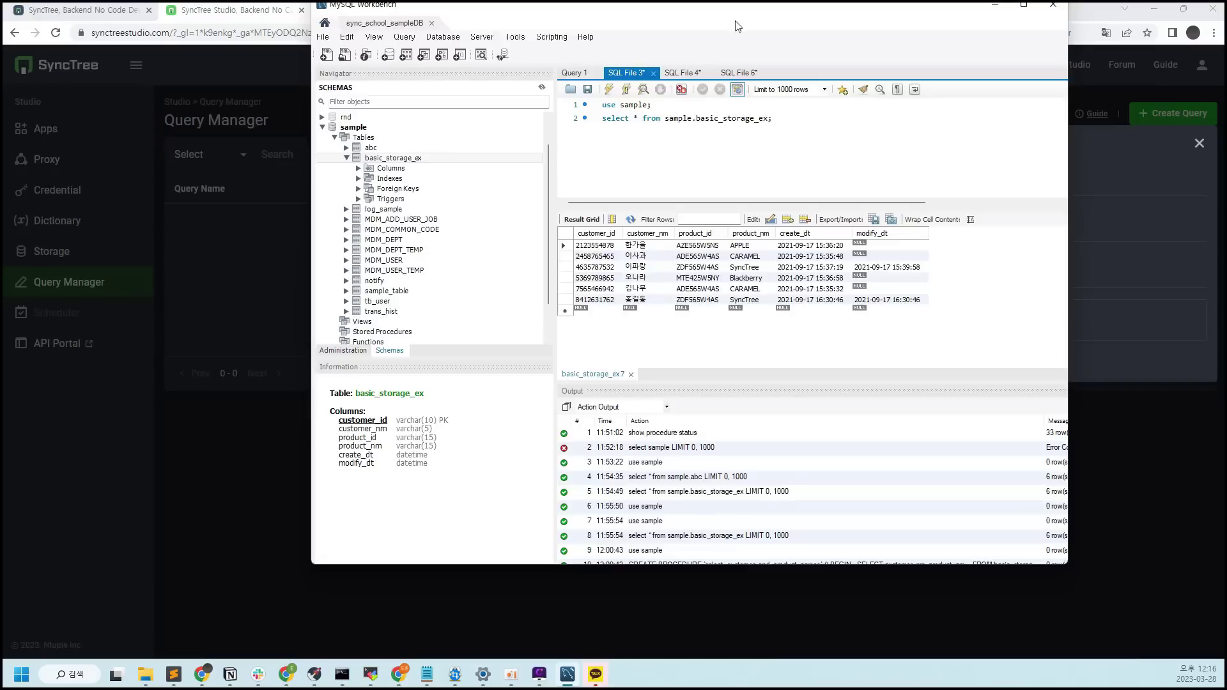
{"action": "left_click_drag", "start_coordinate": [687, 18], "coordinate": [1224, 63]}
{"action": "key", "text": "alt+Tab"}
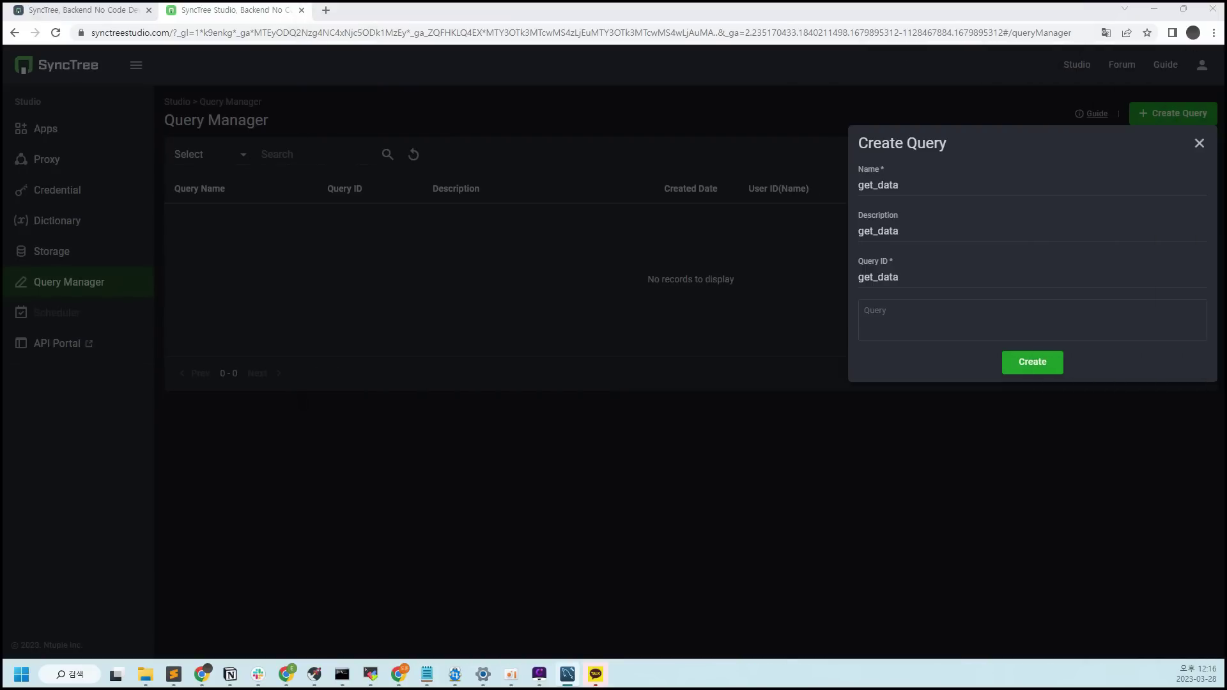
Paste the select statement into get_data's Query field and save the query
{"action": "left_click", "coordinate": [1005, 309]}
{"action": "type", "text": "select * from sample.basic_storage_ex;"}
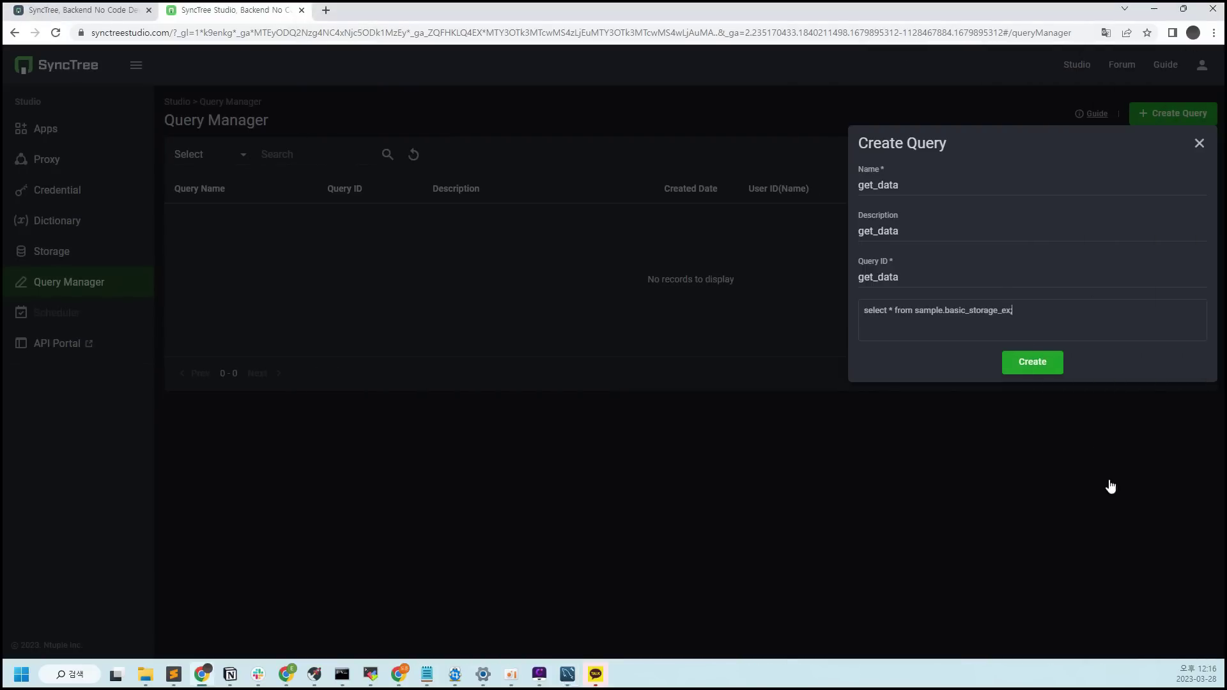
{"action": "left_click", "coordinate": [1044, 364]}
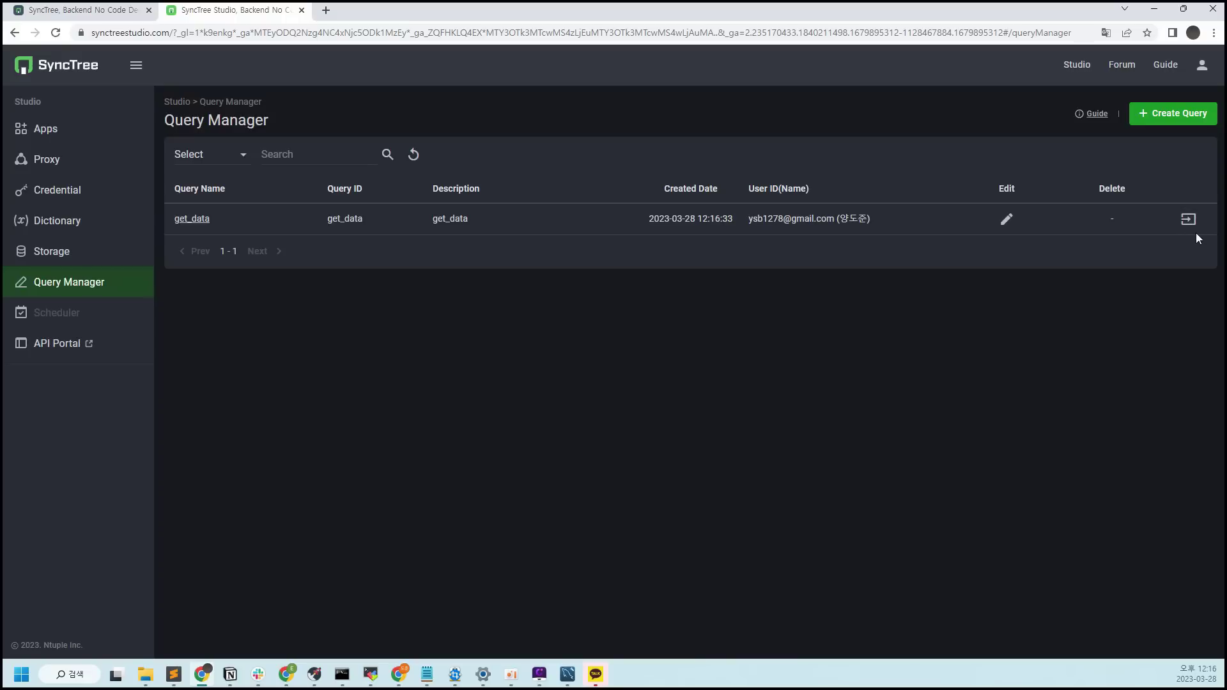
Start a new query named get_oneC_data, reusing the name as description and query ID
{"action": "left_click", "coordinate": [1166, 115]}
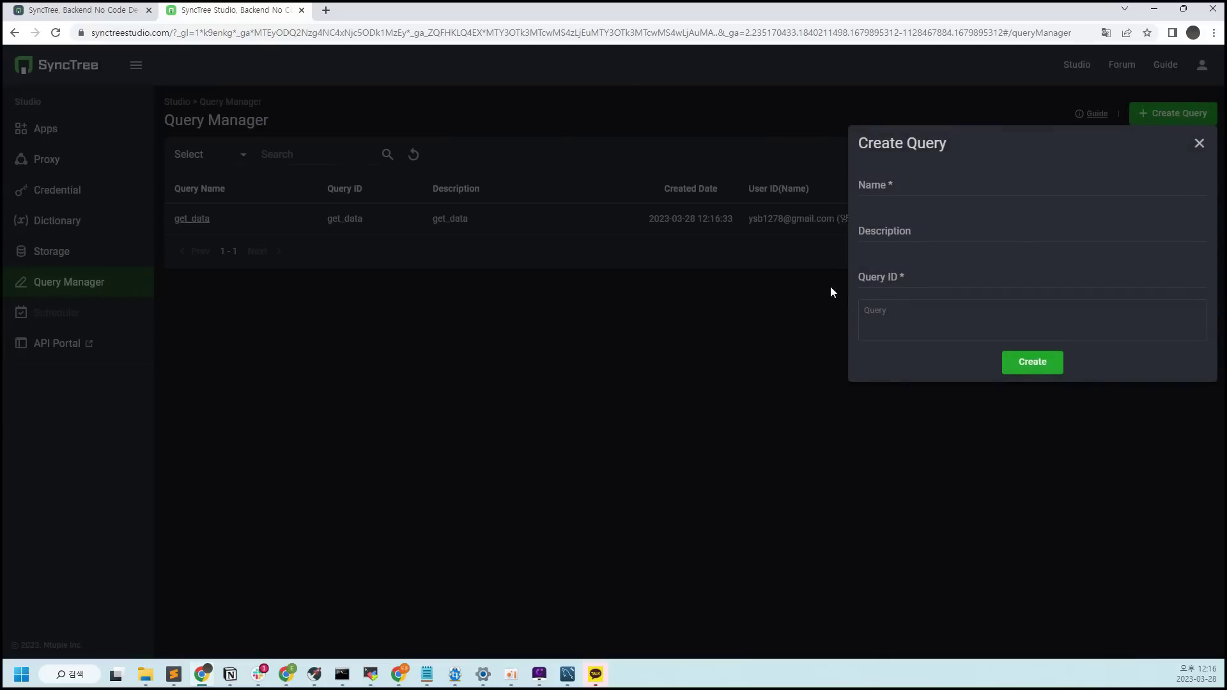
{"action": "left_click", "coordinate": [1007, 187]}
{"action": "type", "text": "get_oneC_data"}
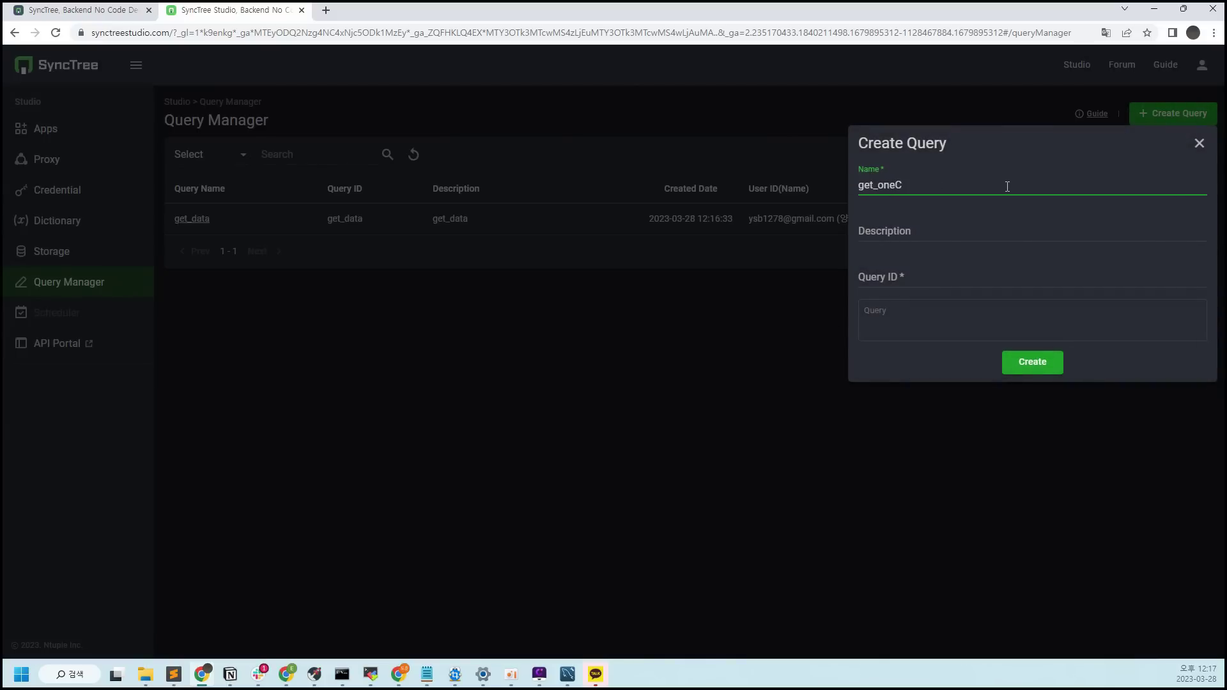
{"action": "key", "text": "ctrl+a"}
{"action": "key", "text": "ctrl+v"}
{"action": "key", "text": "Tab"}
{"action": "key", "text": "ctrl+v"}
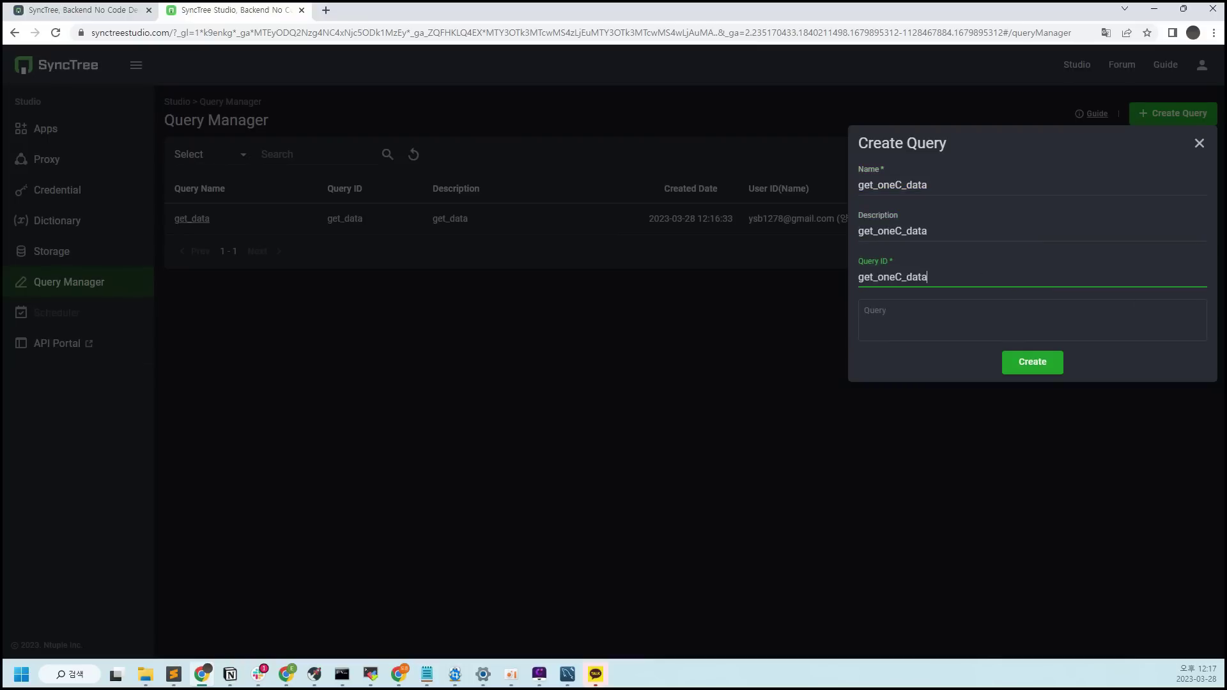
Paste the non-null customer_nm SELECT from Workbench into the query box and create get_oneC_data
{"action": "key", "text": "alt+Tab"}
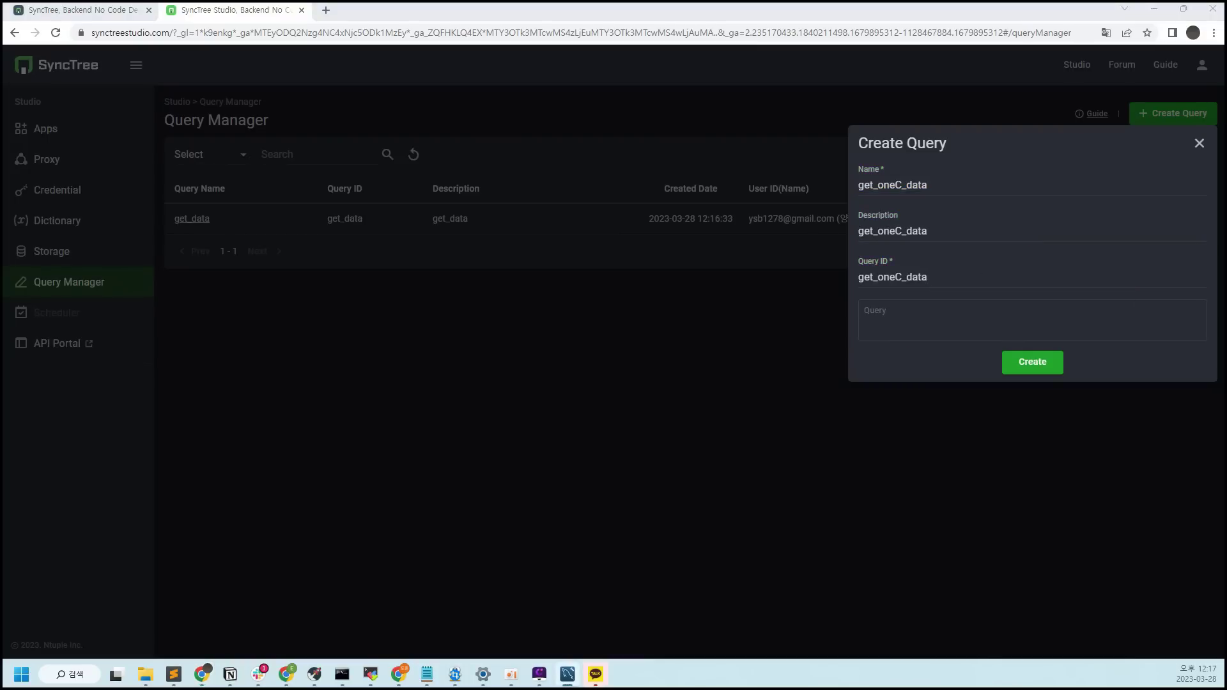
{"action": "key", "text": "alt+Tab"}
{"action": "key", "text": "Tab"}
{"action": "type", "text": "SELECT customer_nm FROM sample.basic_storage_ex WHERE customer_nm IS NOT NULL;"}
{"action": "key", "text": "alt+Tab"}
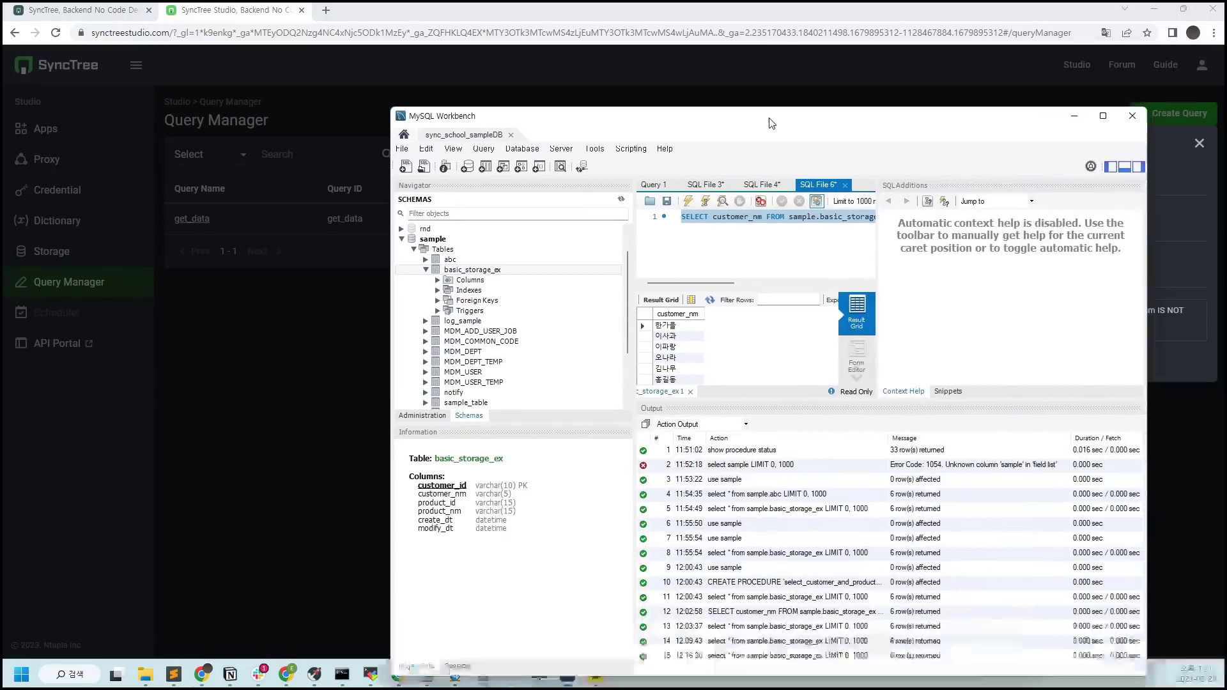
{"action": "left_click_drag", "start_coordinate": [769, 121], "coordinate": [685, 13]}
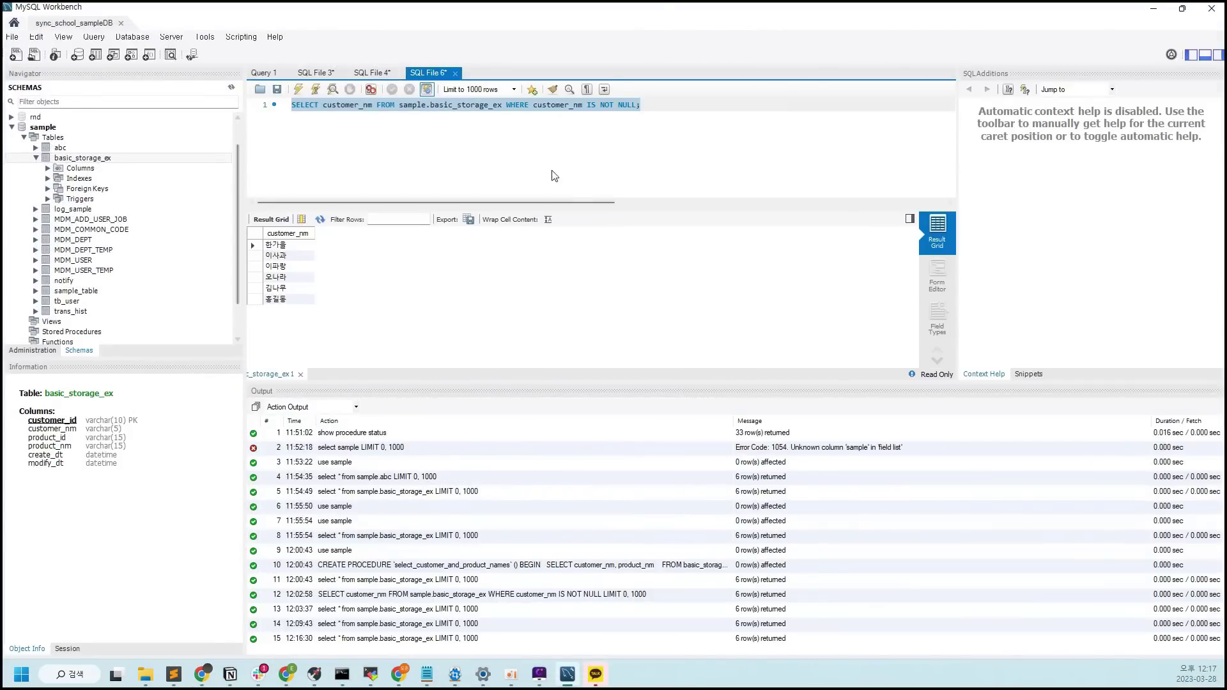
{"action": "key", "text": "alt+Tab"}
{"action": "left_click", "coordinate": [1045, 362]}
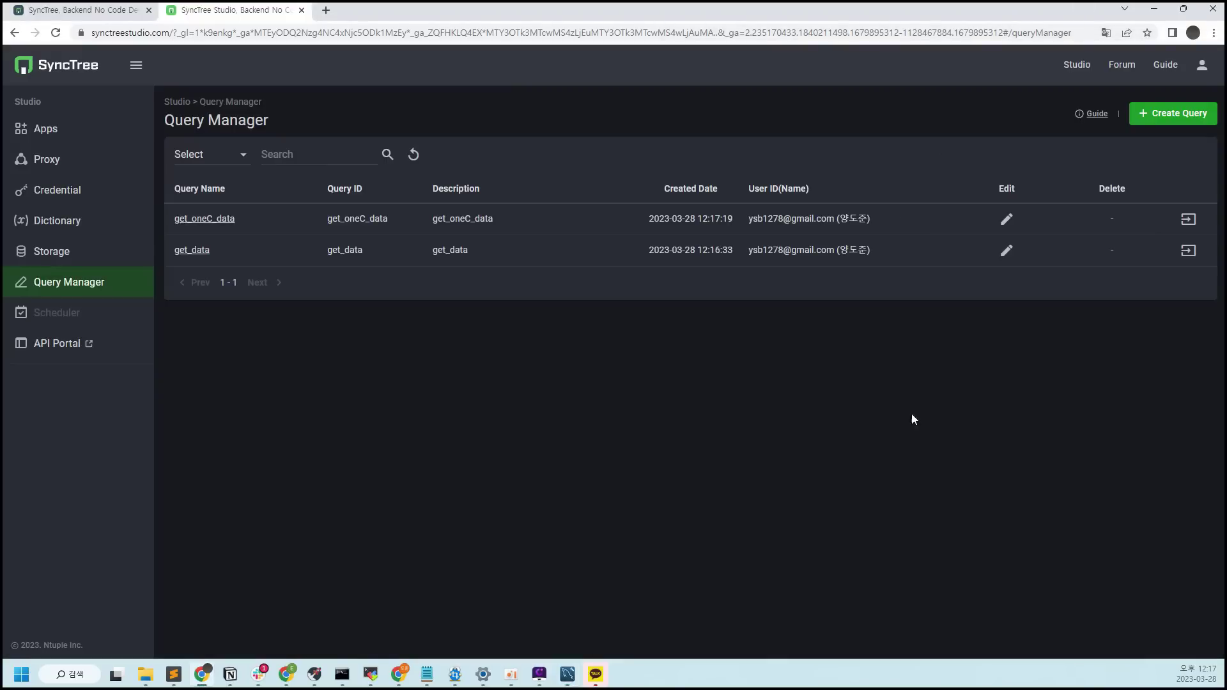
{"action": "key", "text": "alt+Tab"}
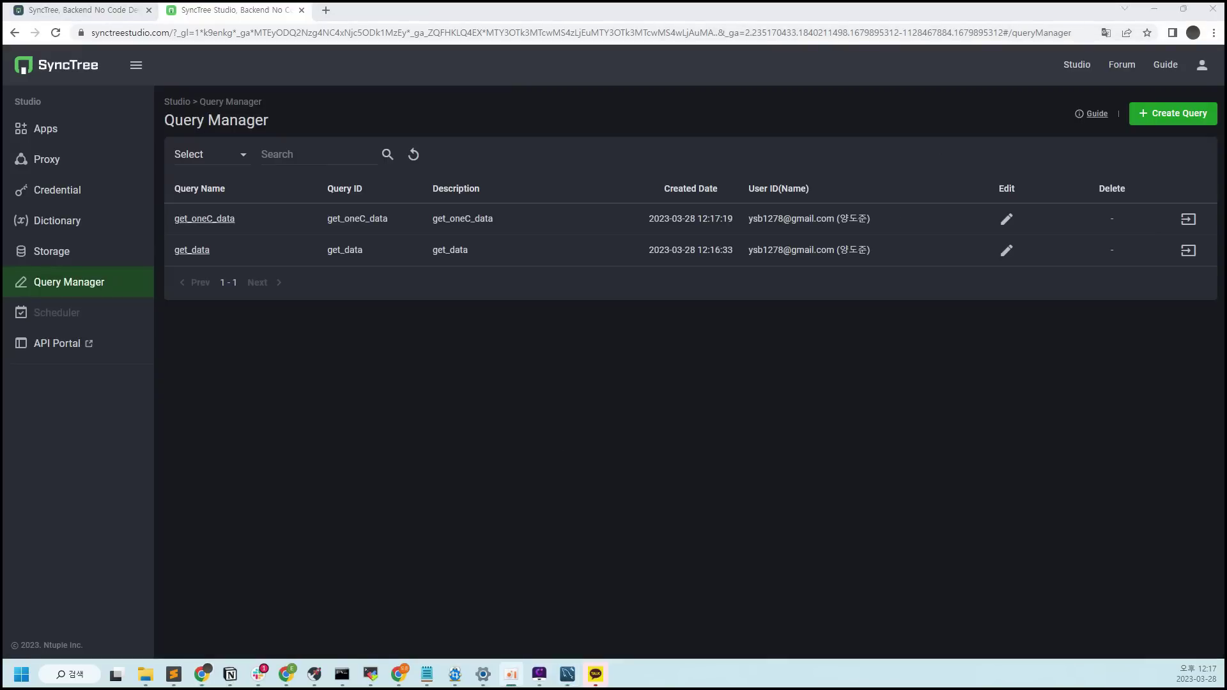
{"action": "key", "text": "alt+Tab"}
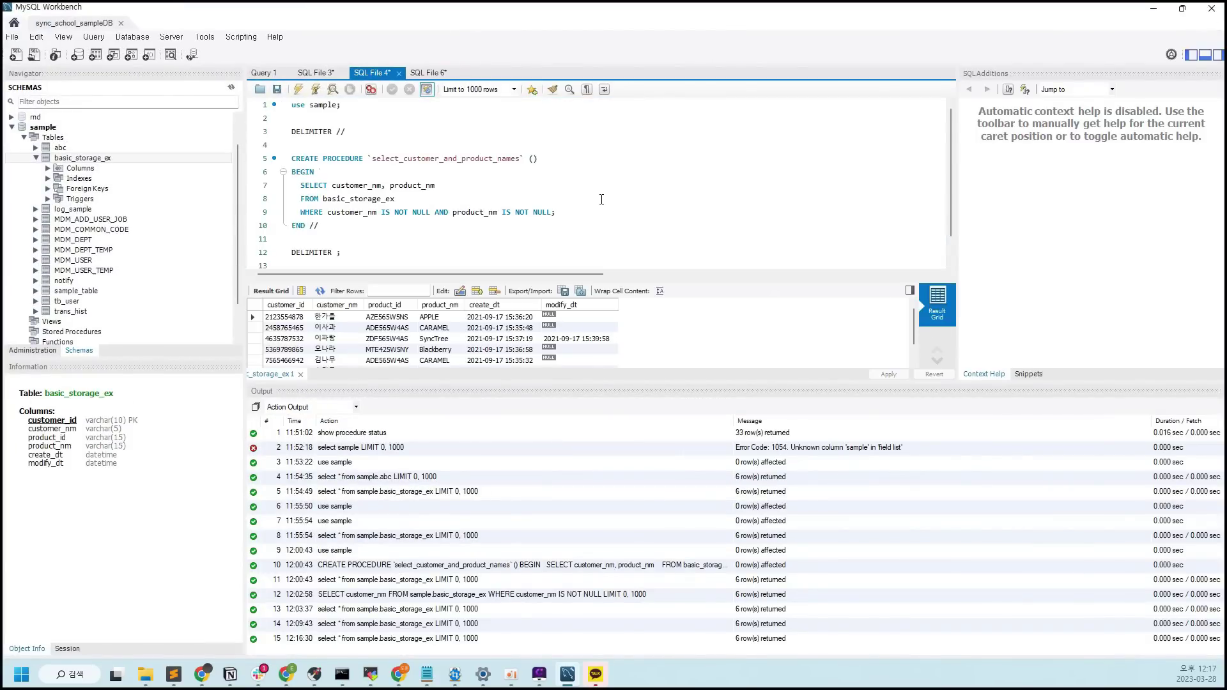
{"action": "left_click", "coordinate": [1155, 10]}
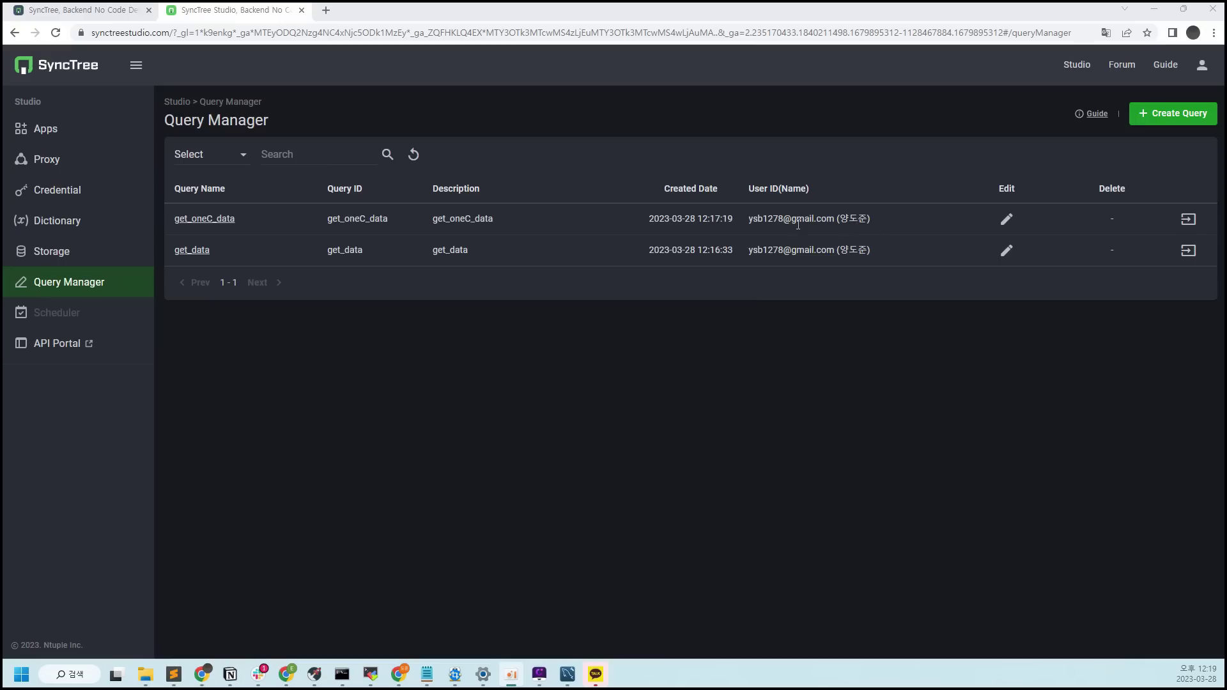
From the Apps list, create app sync_DB with sync_DB as its description
{"action": "left_click", "coordinate": [101, 135]}
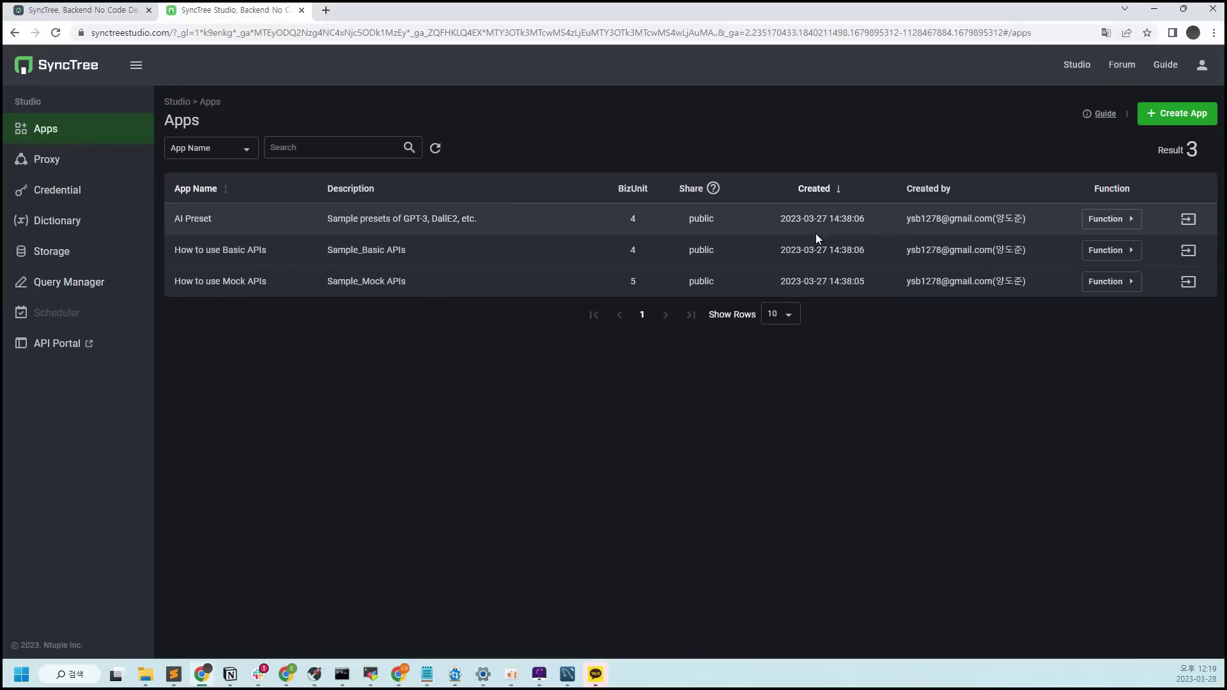
{"action": "left_click", "coordinate": [1192, 118]}
{"action": "left_click", "coordinate": [1071, 182]}
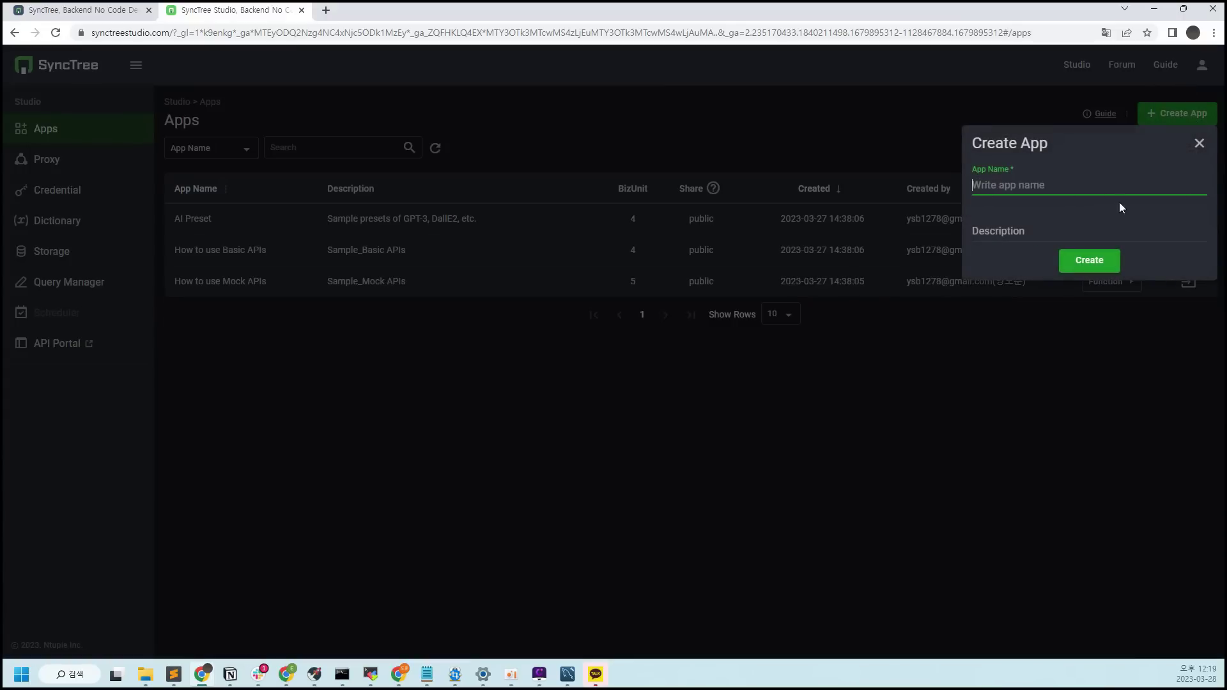
{"action": "type", "text": "sync_DB"}
{"action": "key", "text": "shift+Left"}
{"action": "key", "text": "shift+Left"}
{"action": "key", "text": "shift+Left"}
{"action": "key", "text": "shift+Left"}
{"action": "key", "text": "shift+Left"}
{"action": "key", "text": "shift+Left"}
{"action": "key", "text": "shift+Left"}
{"action": "key", "text": "ctrl+c"}
{"action": "key", "text": "Tab"}
{"action": "key", "text": "ctrl+v"}
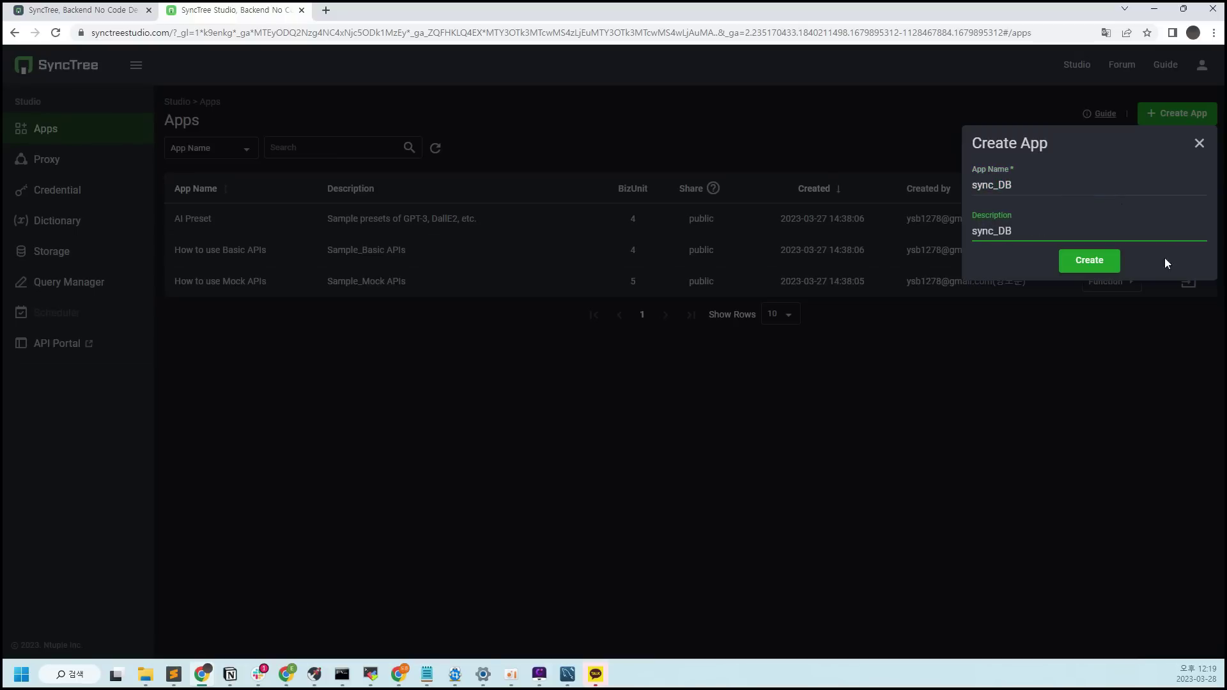
{"action": "left_click", "coordinate": [1114, 268]}
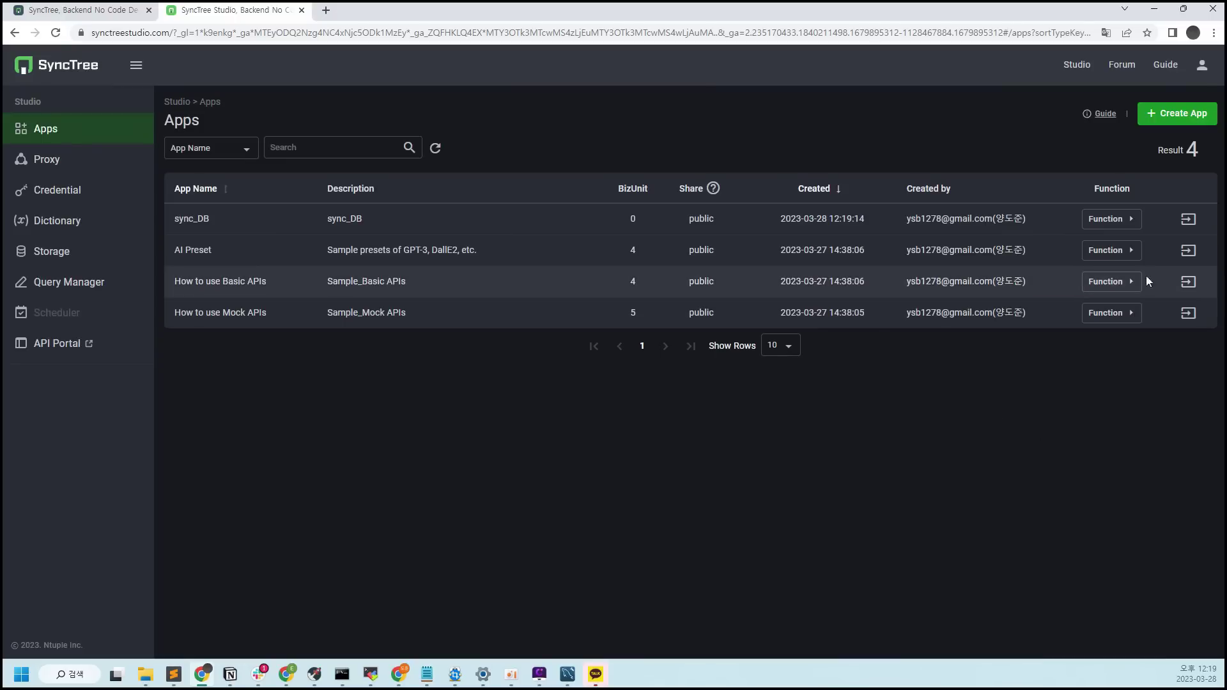
In sync_DB, start BizUnit sync_mysql with description sync_mysql, revision 1.0, proxy name sync_mysql
{"action": "left_click", "coordinate": [1190, 219]}
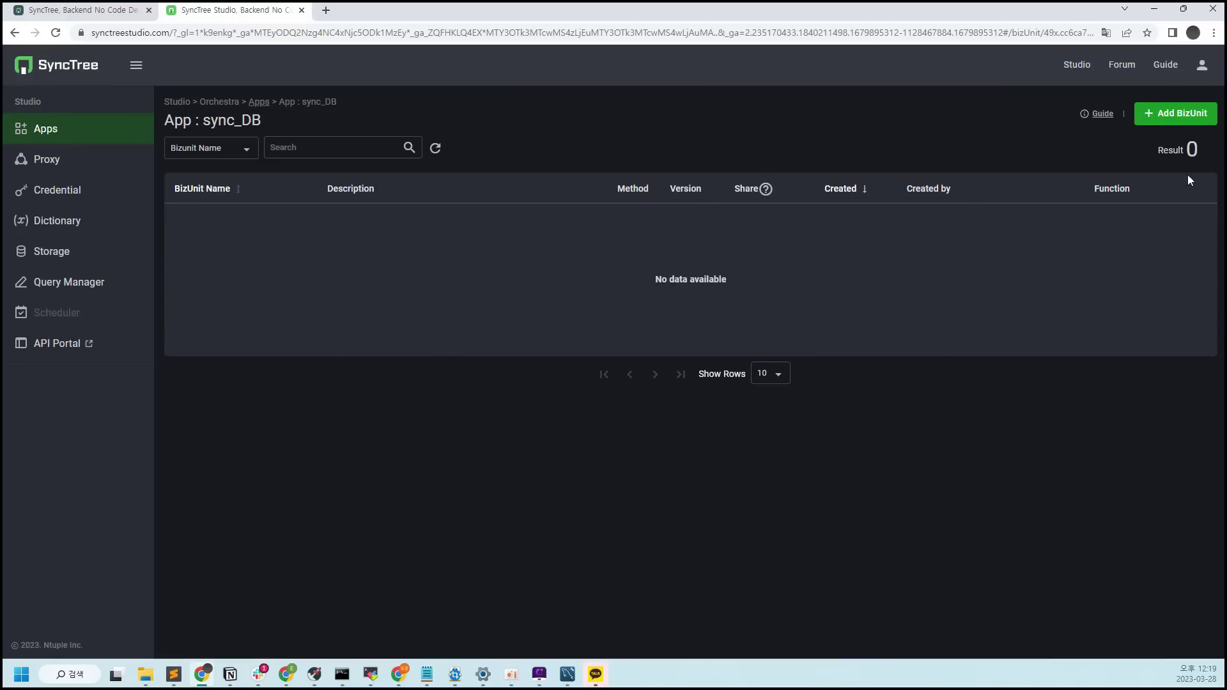
{"action": "left_click", "coordinate": [1177, 126]}
{"action": "left_click", "coordinate": [1007, 187]}
{"action": "type", "text": "sync_mysql"}
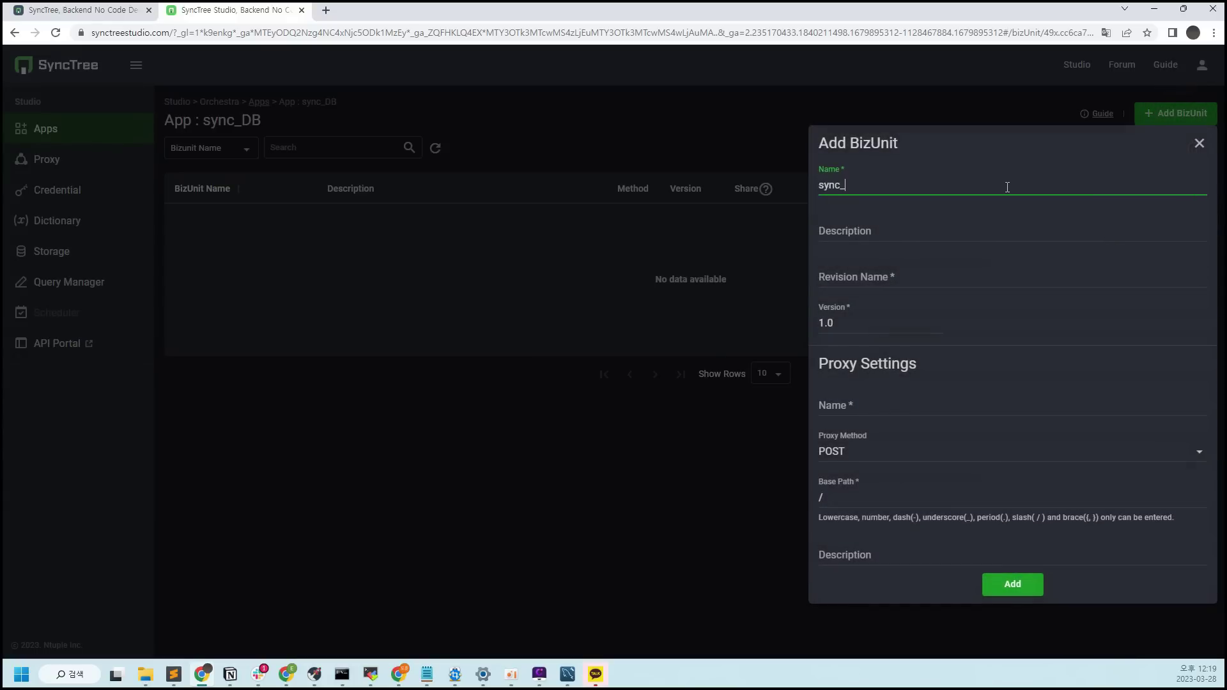
{"action": "left_click_drag", "start_coordinate": [1007, 187], "coordinate": [706, 187]}
{"action": "key", "text": "ctrl+c"}
{"action": "left_click", "coordinate": [958, 231]}
{"action": "key", "text": "ctrl+v"}
{"action": "left_click", "coordinate": [956, 262]}
{"action": "type", "text": "1.0"}
{"action": "key", "text": "Tab"}
{"action": "key", "text": "Tab"}
{"action": "key", "text": "ctrl+v"}
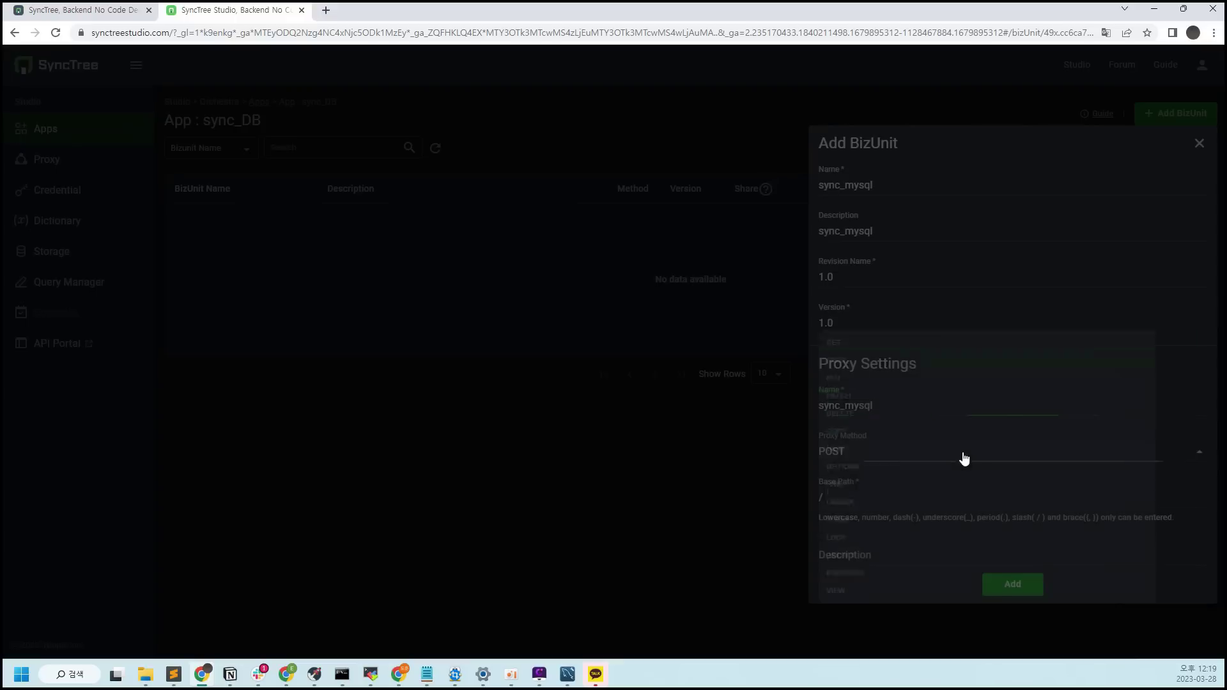
Set the proxy to GET with base path /sync_mysql and description sync_mysql, then add the BizUnit
{"action": "left_click", "coordinate": [961, 455]}
{"action": "left_click", "coordinate": [879, 311]}
{"action": "left_click", "coordinate": [946, 497]}
{"action": "key", "text": "ctrl+v"}
{"action": "left_click", "coordinate": [996, 554]}
{"action": "key", "text": "ctrl+v"}
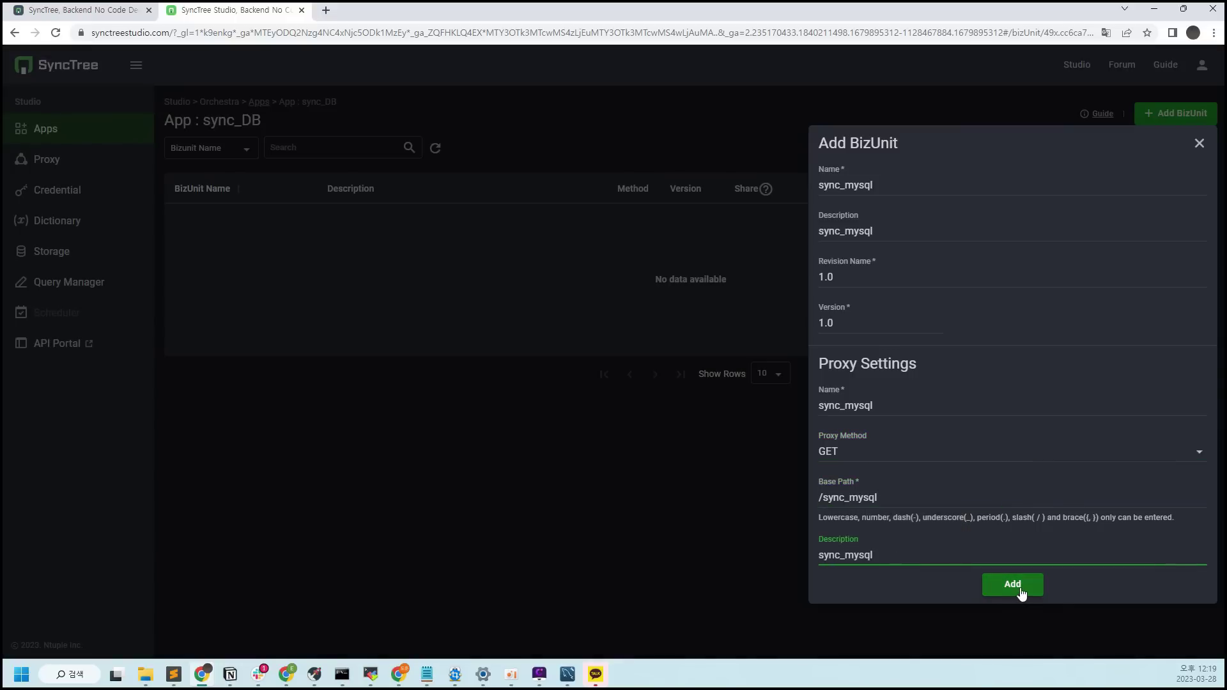
{"action": "left_click", "coordinate": [1020, 590]}
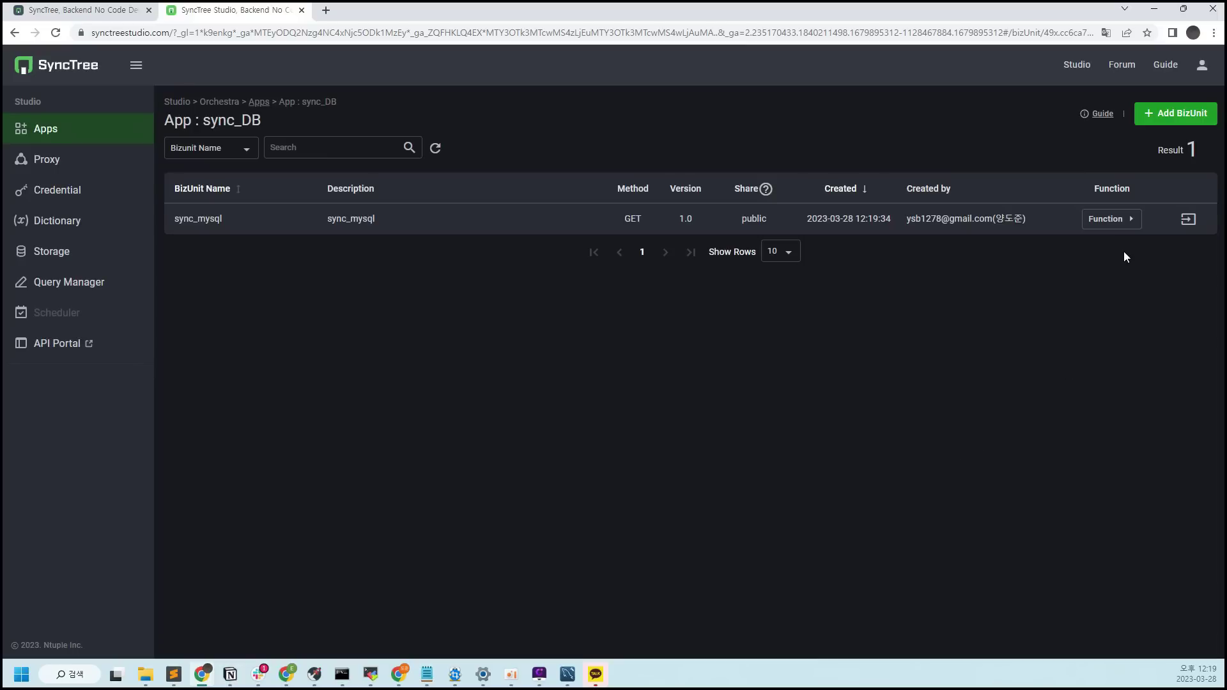
Open the sync_mysql BizUnit and load its Dev revision 1.0 in the block editor
{"action": "left_click", "coordinate": [1190, 220]}
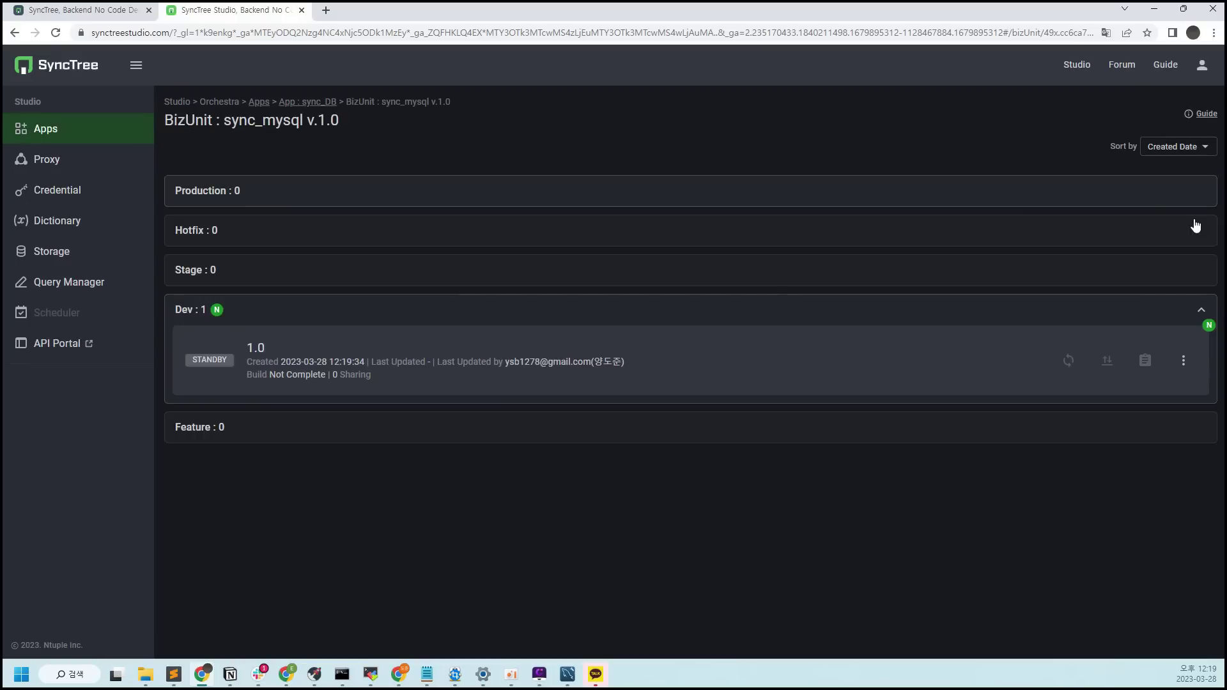
{"action": "left_click", "coordinate": [981, 364]}
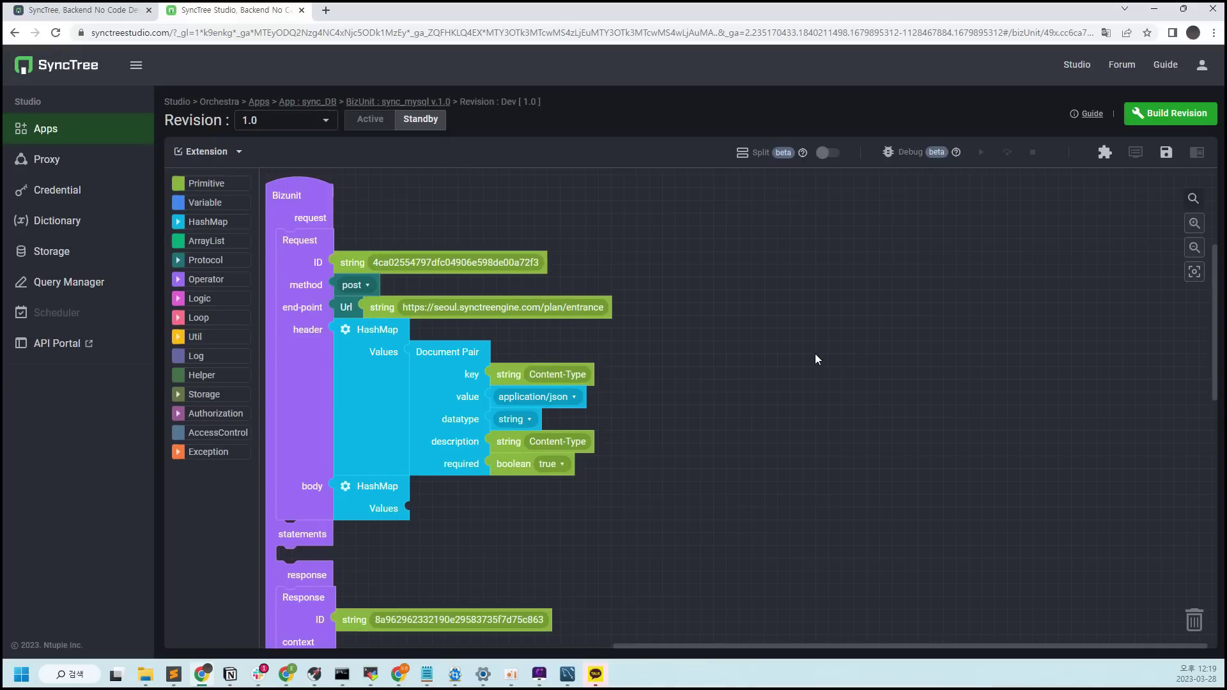
{"action": "scroll", "coordinate": [815, 354], "scroll_direction": "down", "scroll_amount": 3}
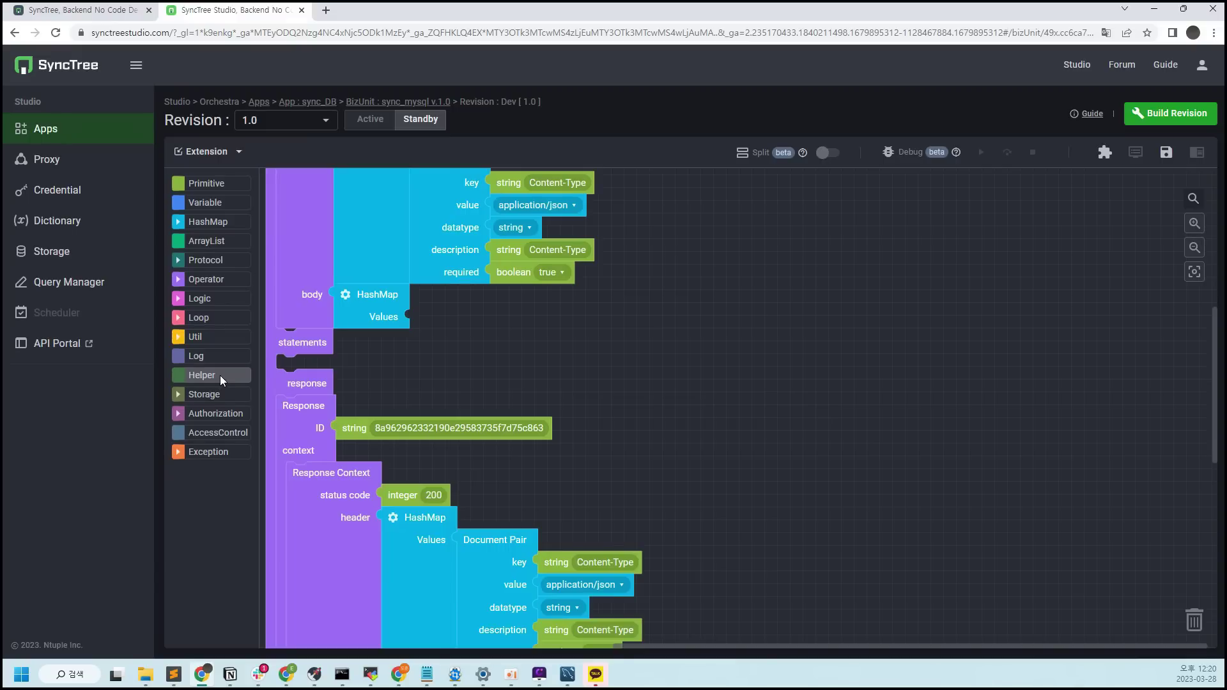
Place the first two Comment and Code Section pairs from Helper into the request statements
{"action": "left_click", "coordinate": [219, 374]}
{"action": "left_click_drag", "start_coordinate": [292, 342], "coordinate": [313, 374]}
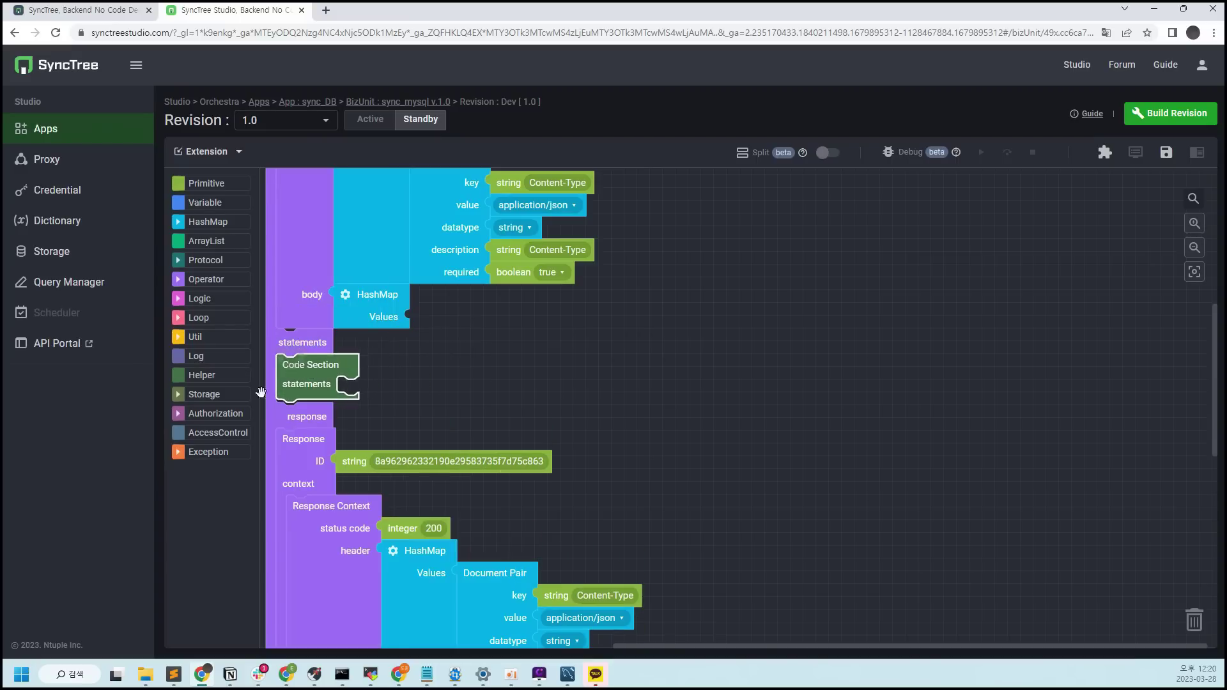
{"action": "left_click", "coordinate": [228, 376]}
{"action": "left_click_drag", "start_coordinate": [293, 226], "coordinate": [298, 379]}
{"action": "left_click", "coordinate": [212, 381]}
{"action": "left_click_drag", "start_coordinate": [301, 215], "coordinate": [388, 285]}
{"action": "left_click_drag", "start_coordinate": [431, 321], "coordinate": [320, 431]}
{"action": "left_click", "coordinate": [220, 377]}
{"action": "left_click_drag", "start_coordinate": [293, 332], "coordinate": [302, 470]}
Stack the third and fourth Comment and Code Section pairs below them
{"action": "left_click", "coordinate": [220, 375]}
{"action": "left_click_drag", "start_coordinate": [297, 212], "coordinate": [304, 503]}
{"action": "left_click", "coordinate": [223, 374]}
{"action": "left_click_drag", "start_coordinate": [300, 323], "coordinate": [308, 525]}
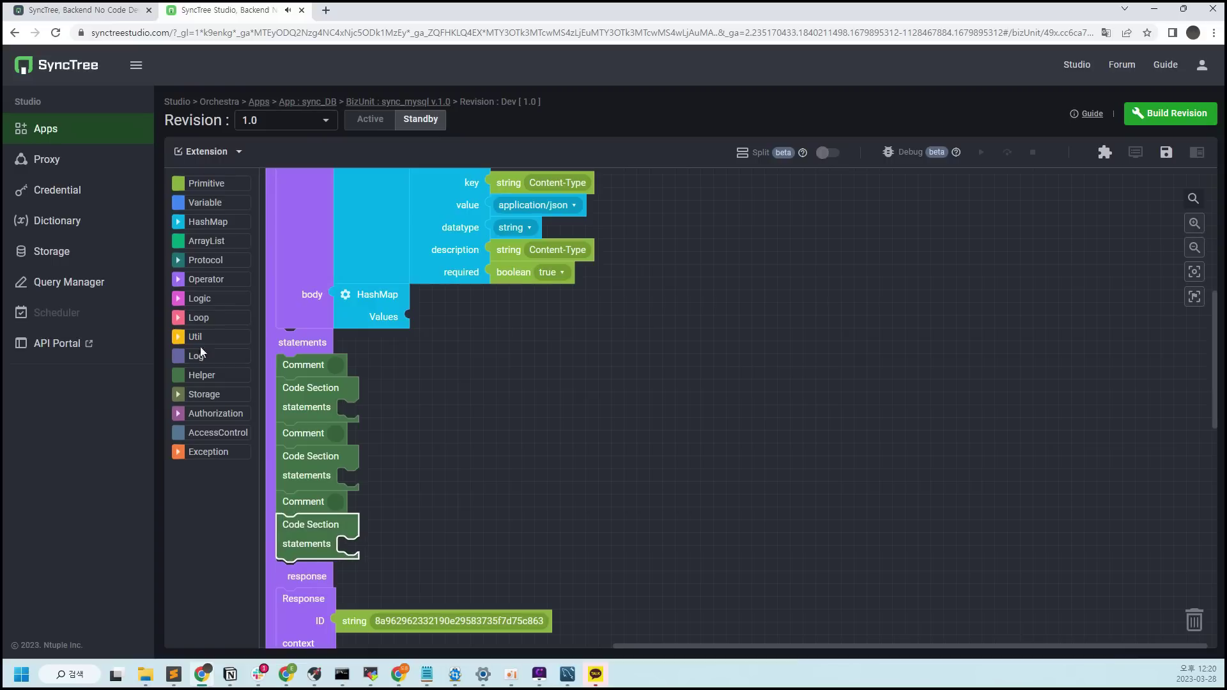
{"action": "left_click", "coordinate": [223, 378]}
{"action": "left_click_drag", "start_coordinate": [303, 211], "coordinate": [311, 577]}
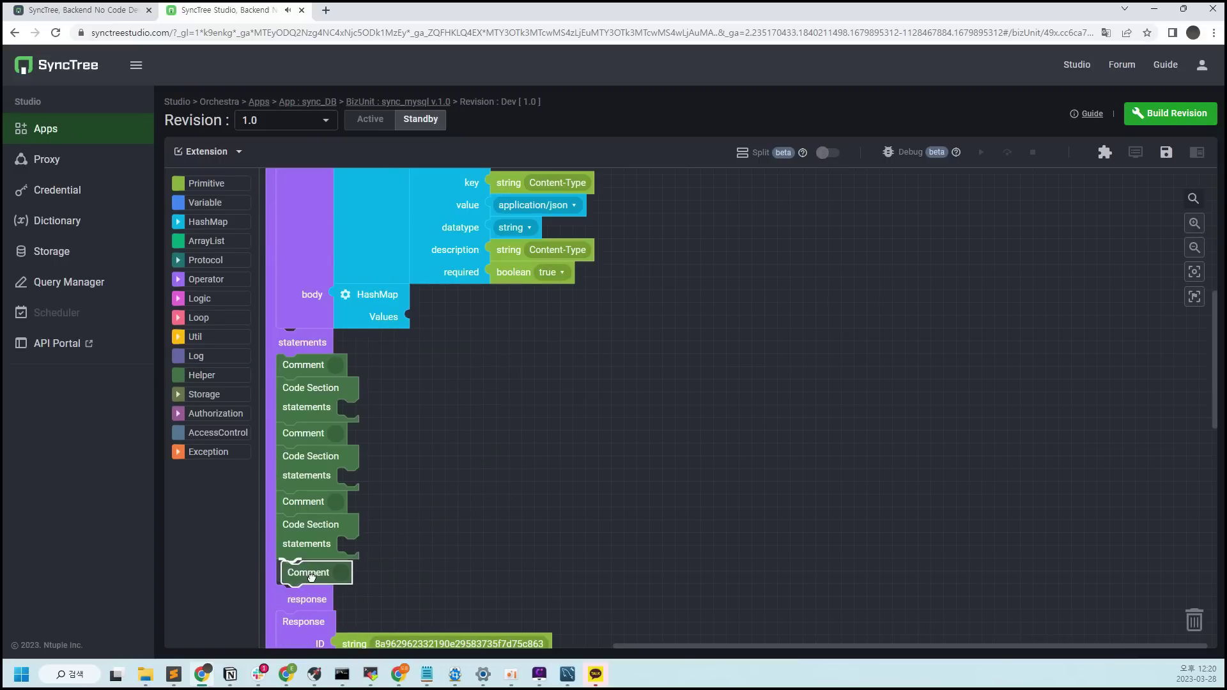
{"action": "left_click", "coordinate": [213, 370]}
{"action": "left_click_drag", "start_coordinate": [304, 273], "coordinate": [305, 272]}
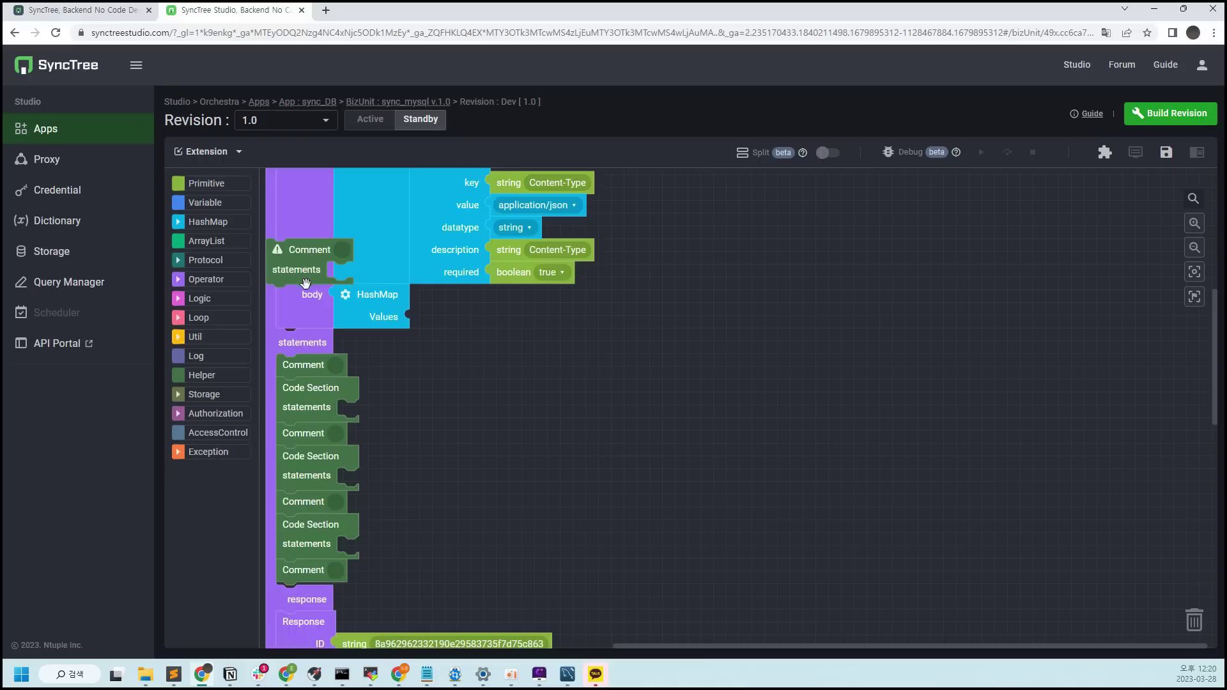
{"action": "left_click", "coordinate": [285, 273]}
{"action": "left_click_drag", "start_coordinate": [285, 273], "coordinate": [314, 612]}
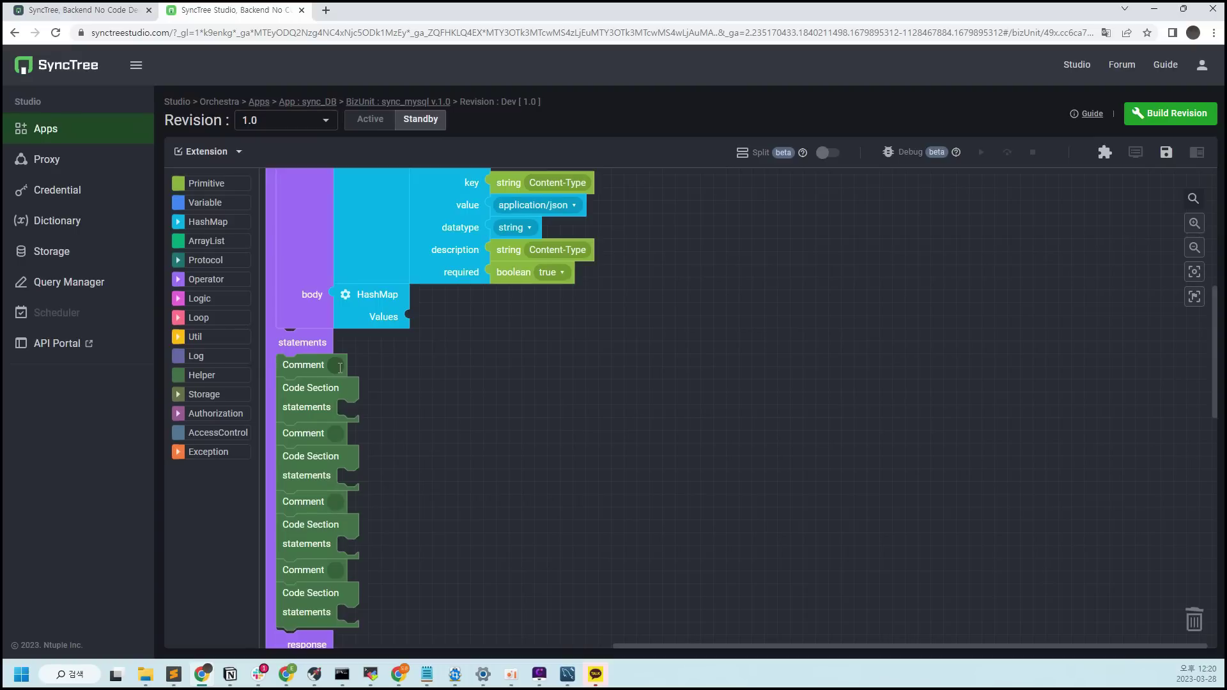
Label the four Comment blocks connector create, query1, query2 and procedure
{"action": "left_click", "coordinate": [339, 367]}
{"action": "type", "text": "connector"}
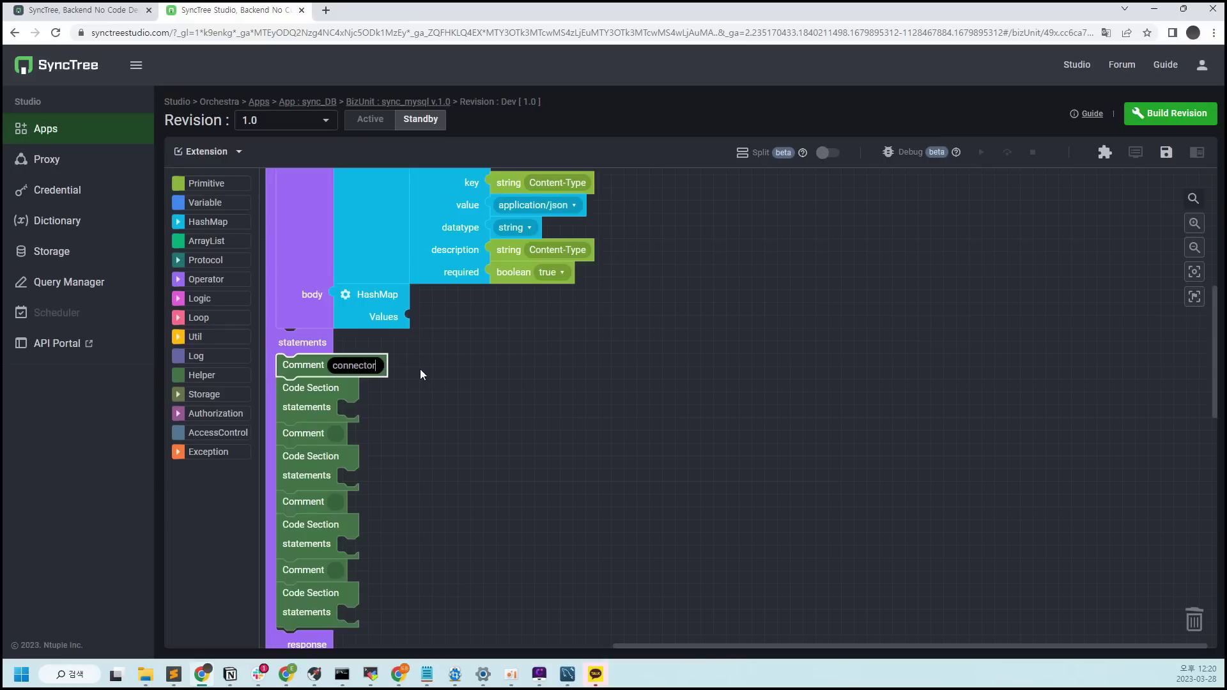
{"action": "type", "text": " create"}
{"action": "left_click", "coordinate": [515, 343]}
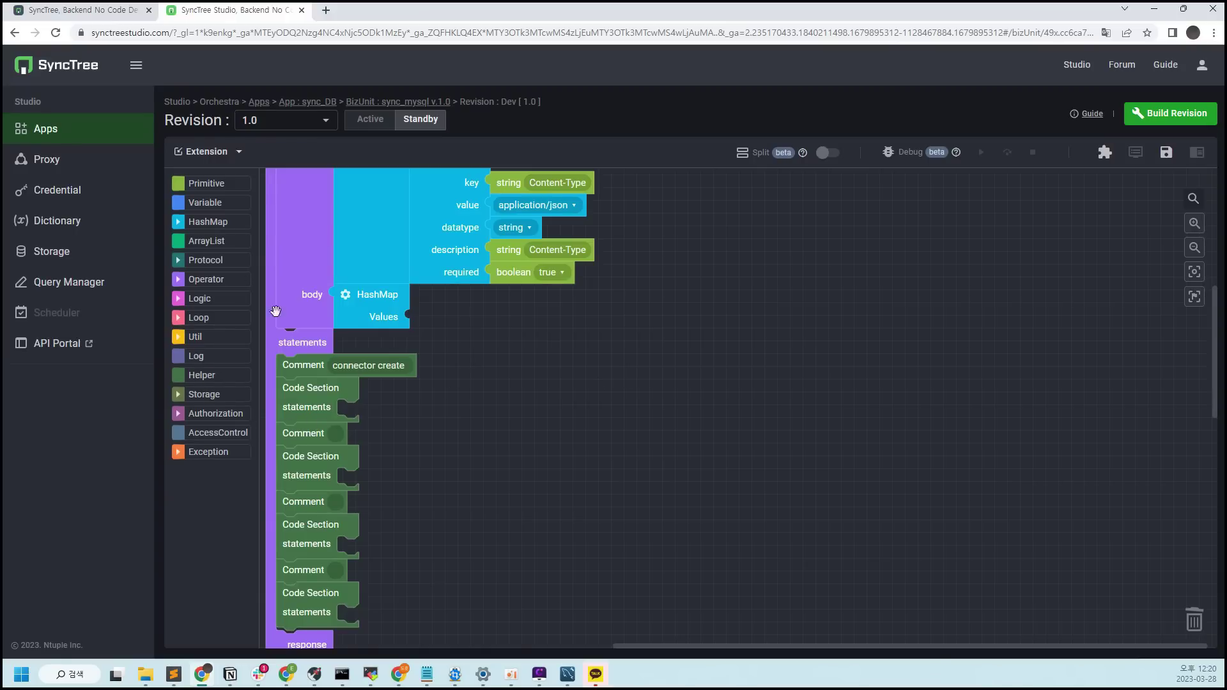
{"action": "left_click", "coordinate": [336, 433]}
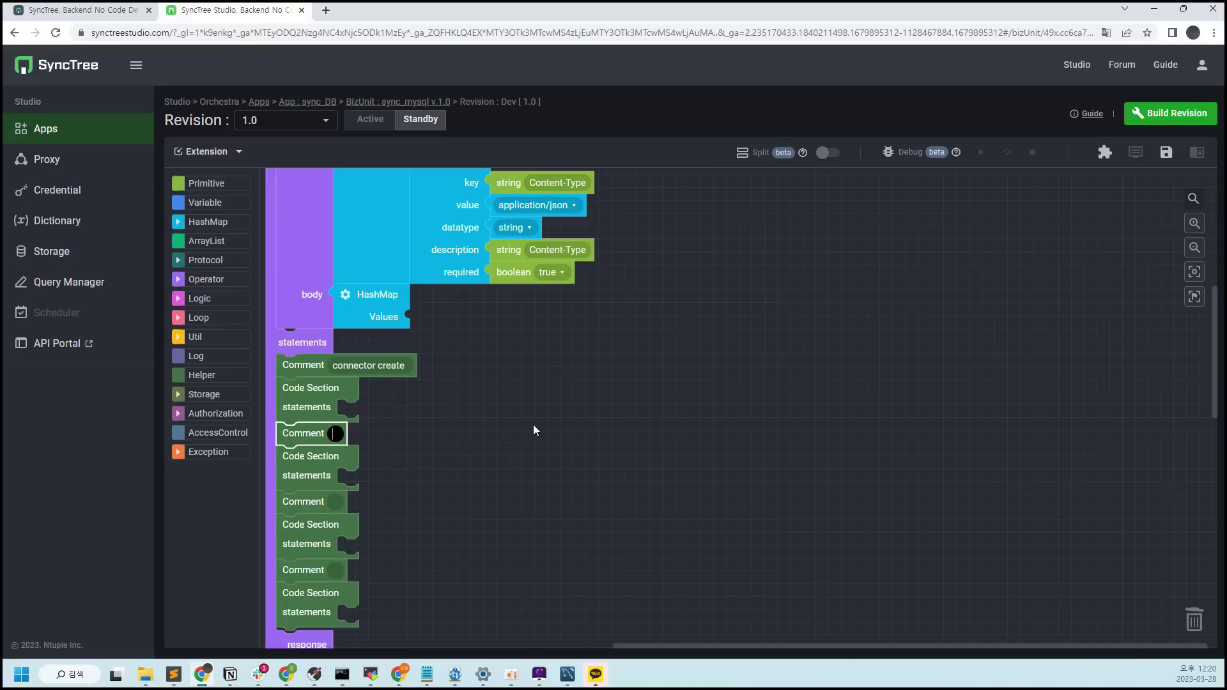
{"action": "type", "text": "query1"}
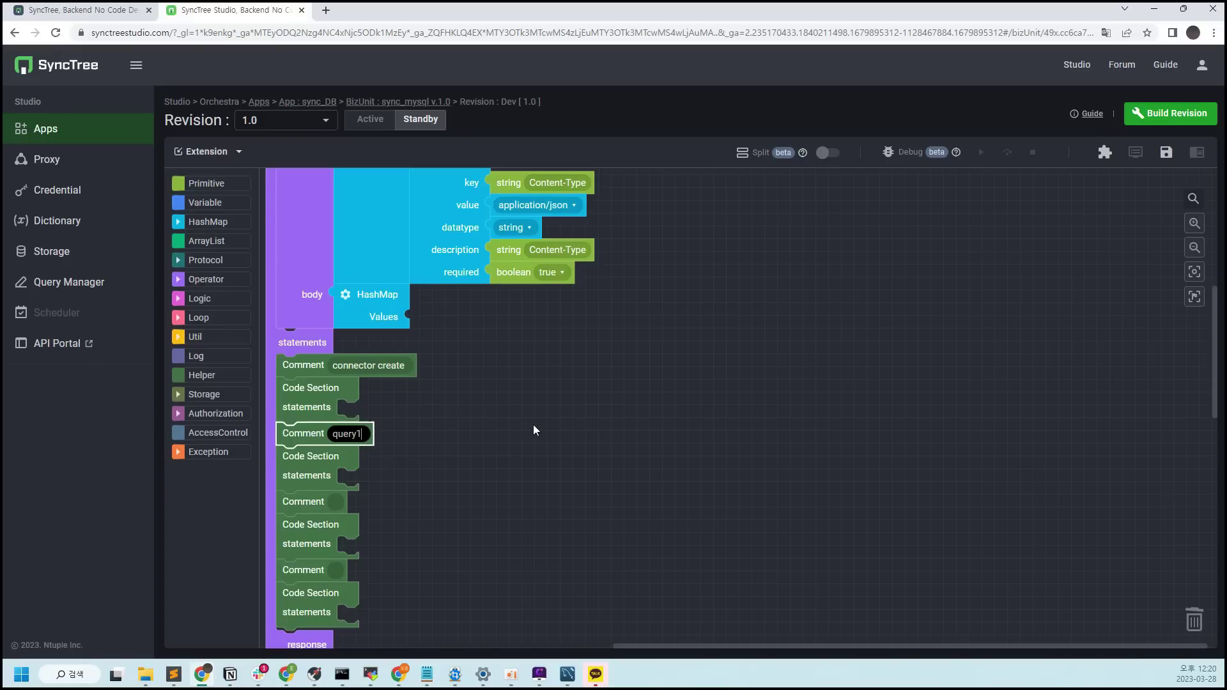
{"action": "left_click", "coordinate": [334, 503]}
{"action": "type", "text": "query"}
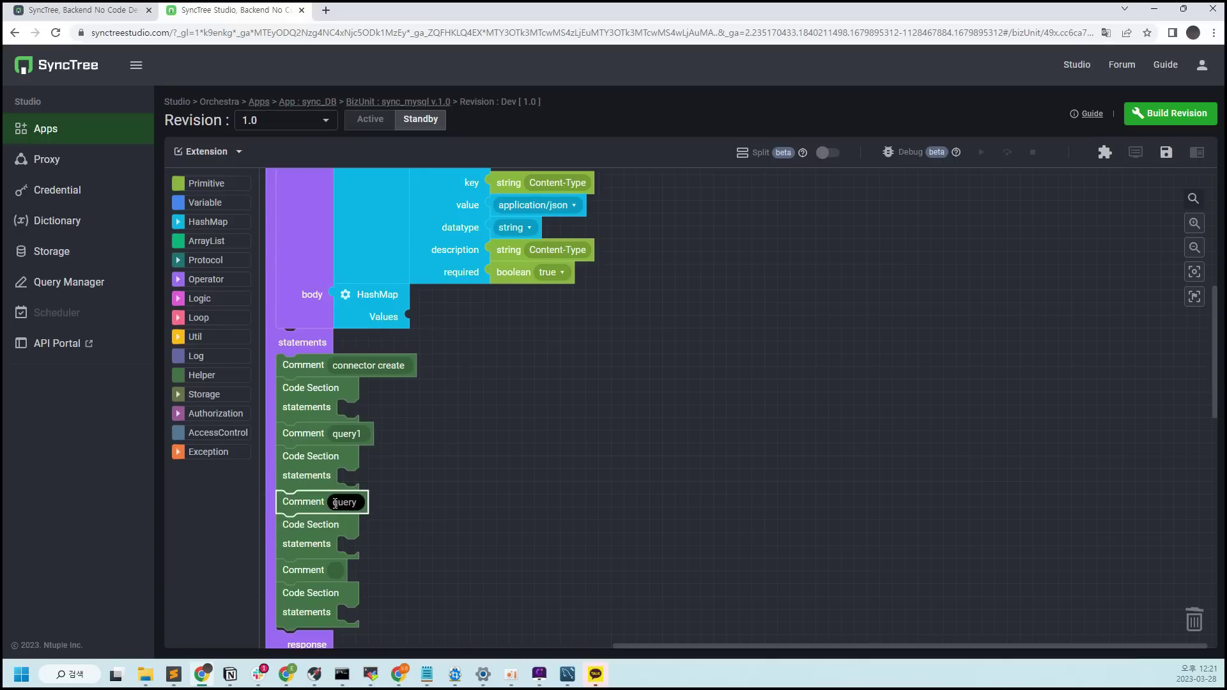
{"action": "type", "text": "2"}
{"action": "left_click", "coordinate": [334, 570]}
{"action": "type", "text": "pric"}
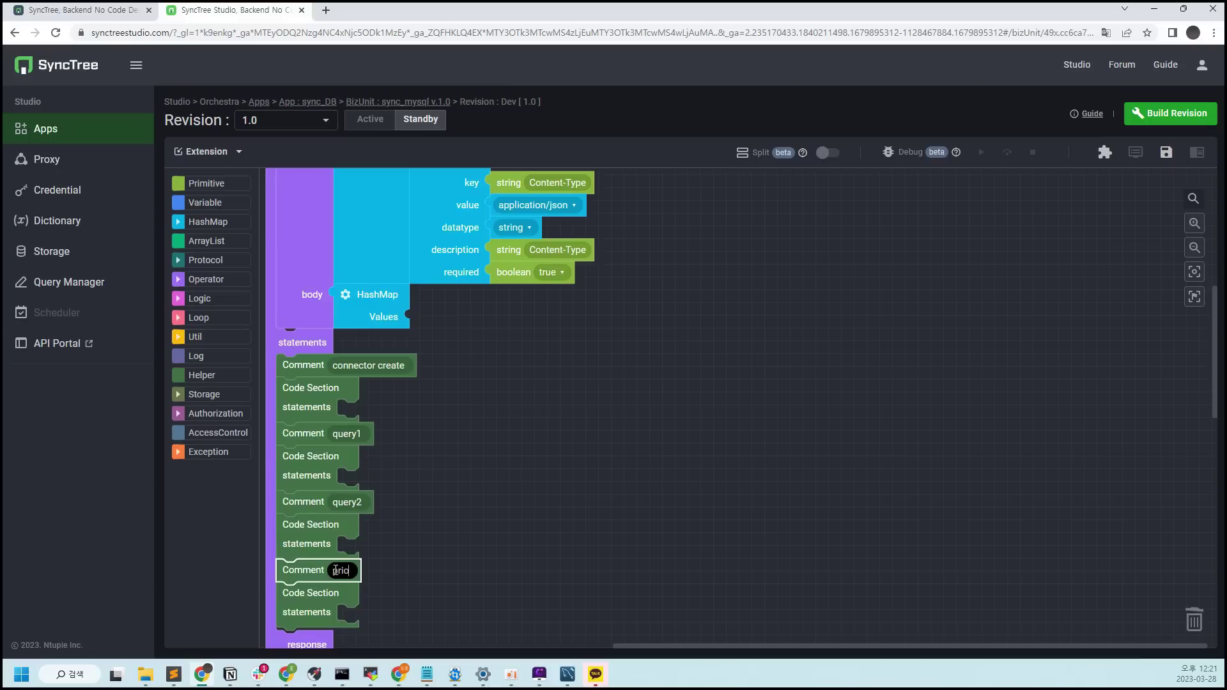
{"action": "key", "text": "BackSpace"}
{"action": "key", "text": "BackSpace"}
{"action": "type", "text": "ocedure"}
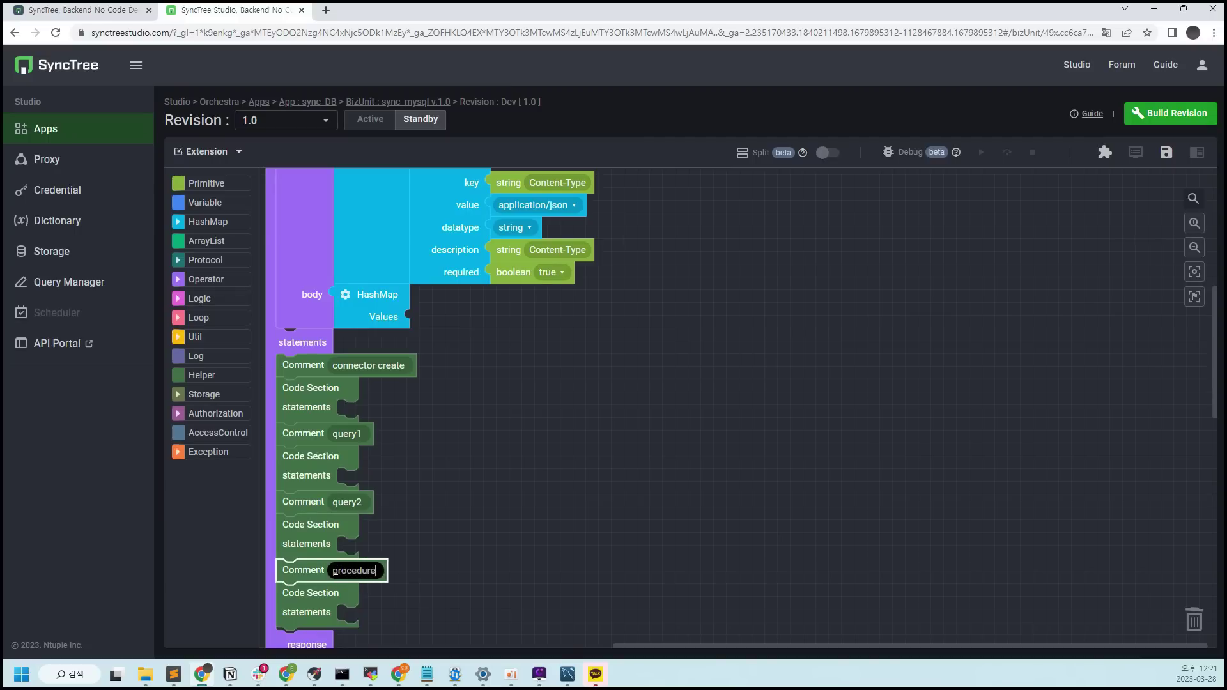
{"action": "left_click", "coordinate": [426, 402]}
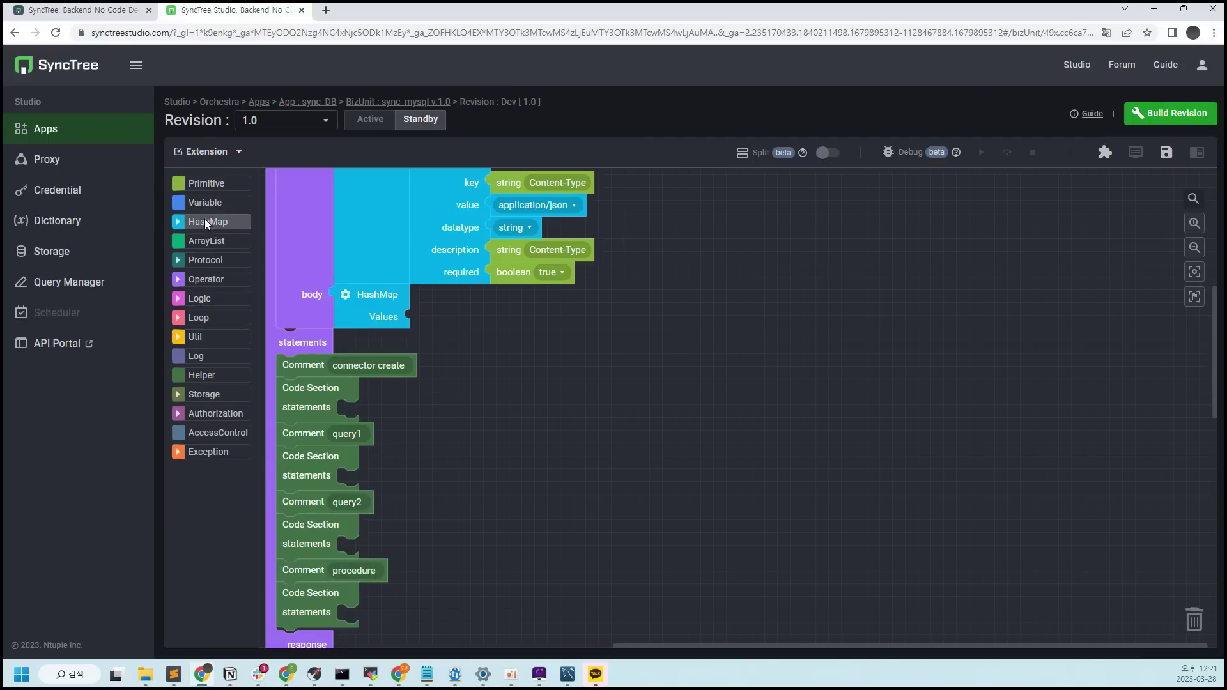
Add a Create connector block from Storage > MySQL to the connector create section
{"action": "left_click", "coordinate": [228, 395]}
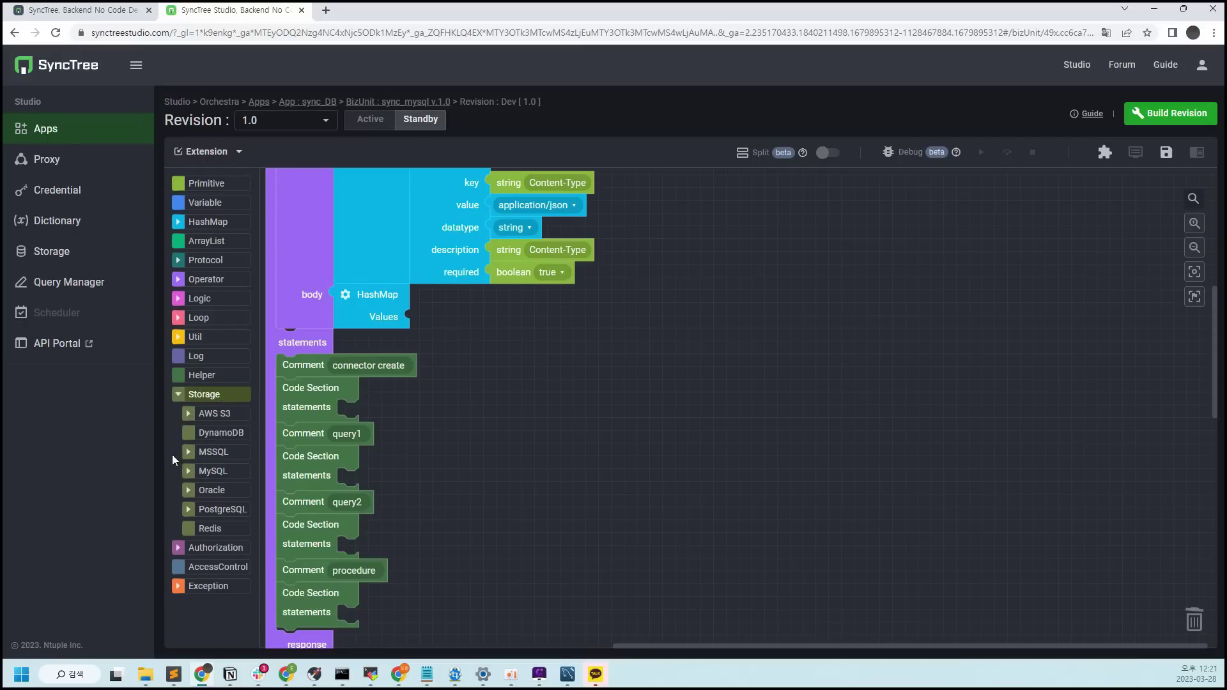
{"action": "left_click", "coordinate": [217, 473]}
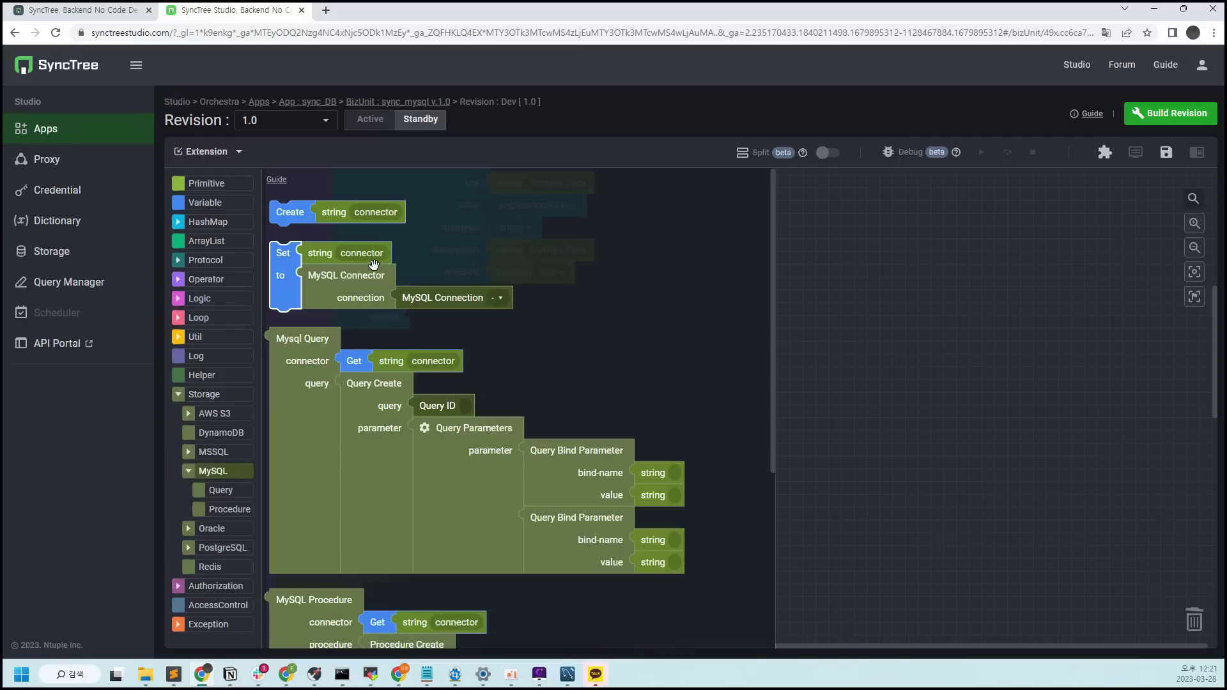
{"action": "left_click_drag", "start_coordinate": [289, 213], "coordinate": [359, 412]}
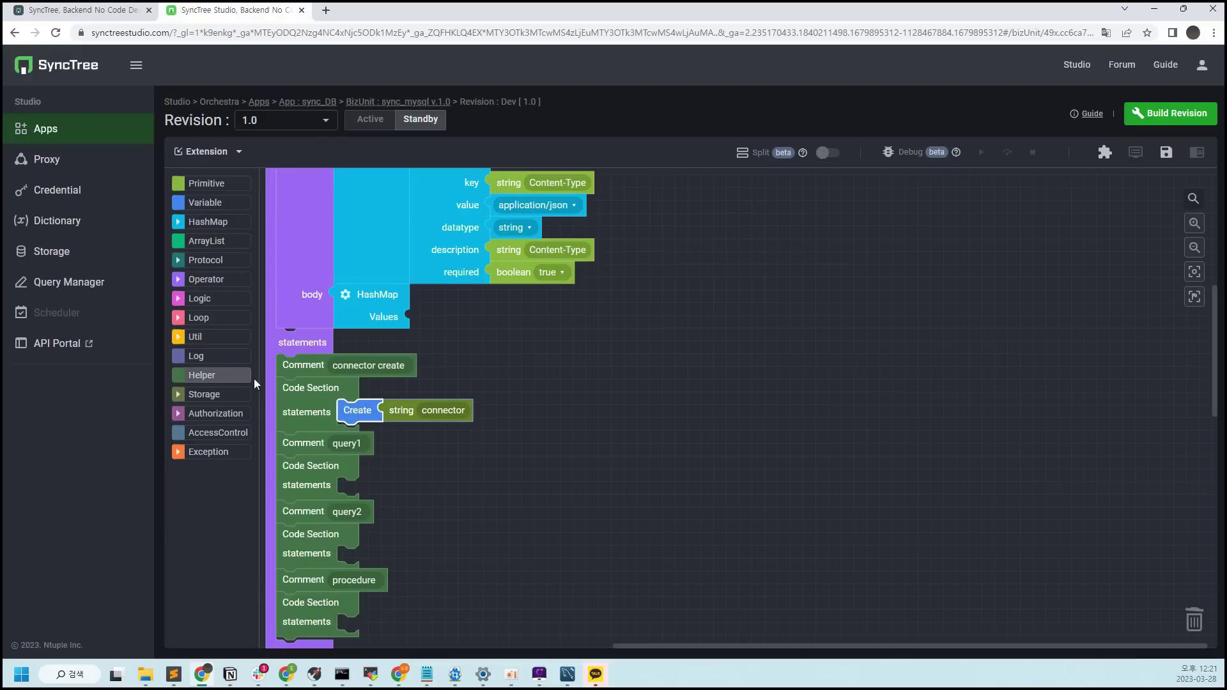
Set connector to a MySQL Connector using the my_first_mysql storage connection
{"action": "left_click", "coordinate": [217, 374]}
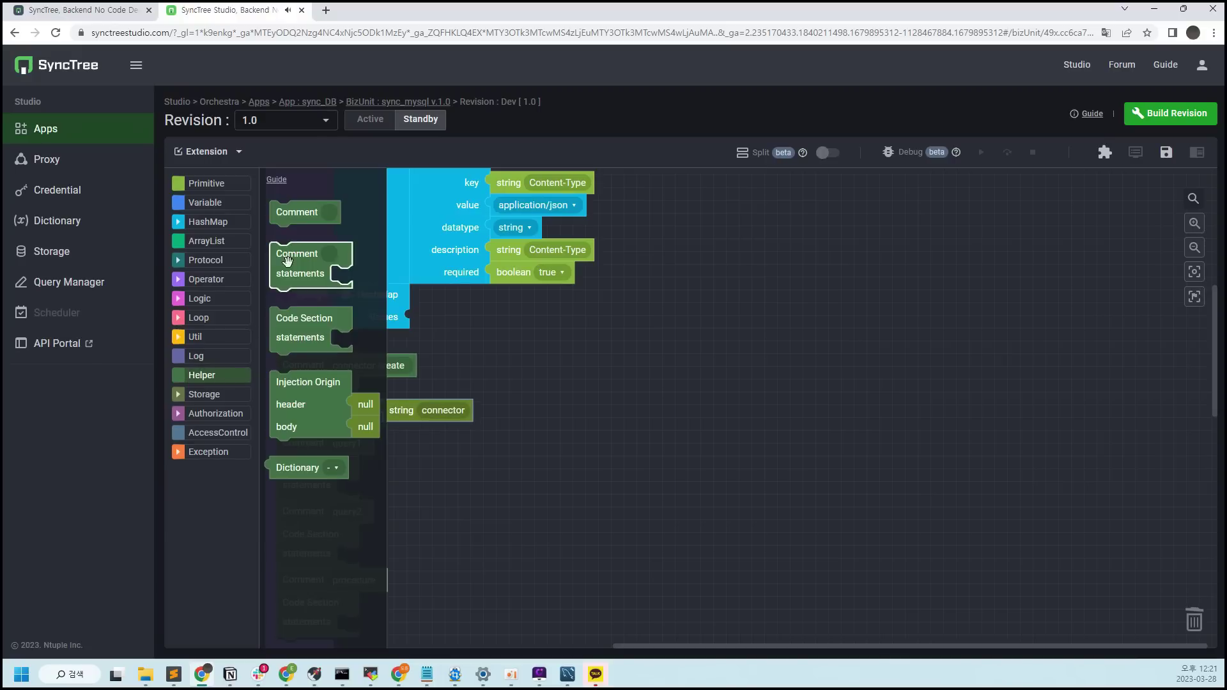
{"action": "left_click", "coordinate": [228, 394]}
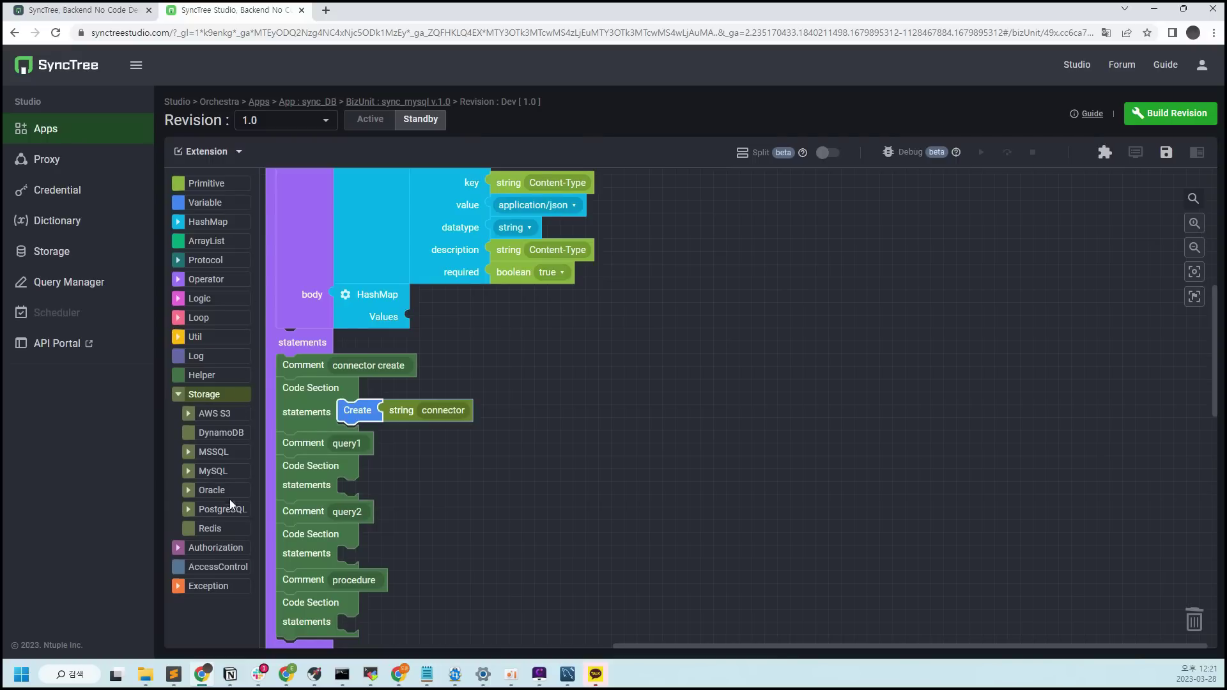
{"action": "left_click", "coordinate": [221, 472]}
{"action": "left_click_drag", "start_coordinate": [282, 283], "coordinate": [362, 460]}
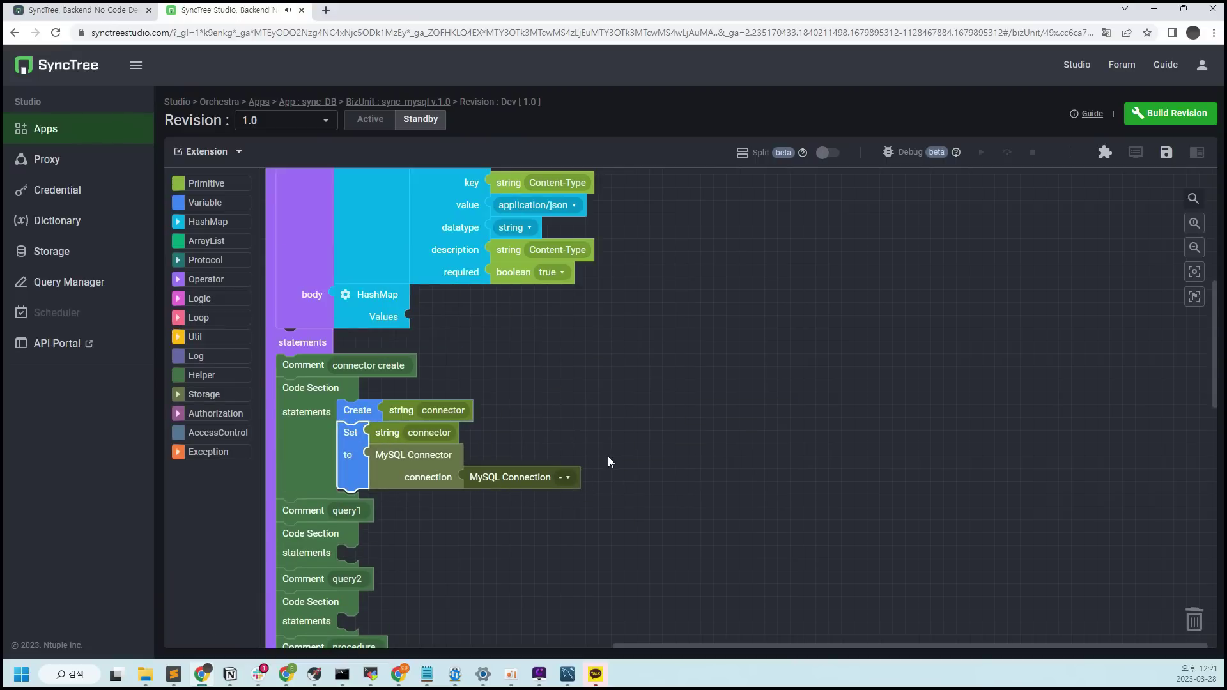
{"action": "scroll", "coordinate": [717, 456], "scroll_direction": "down", "scroll_amount": 2}
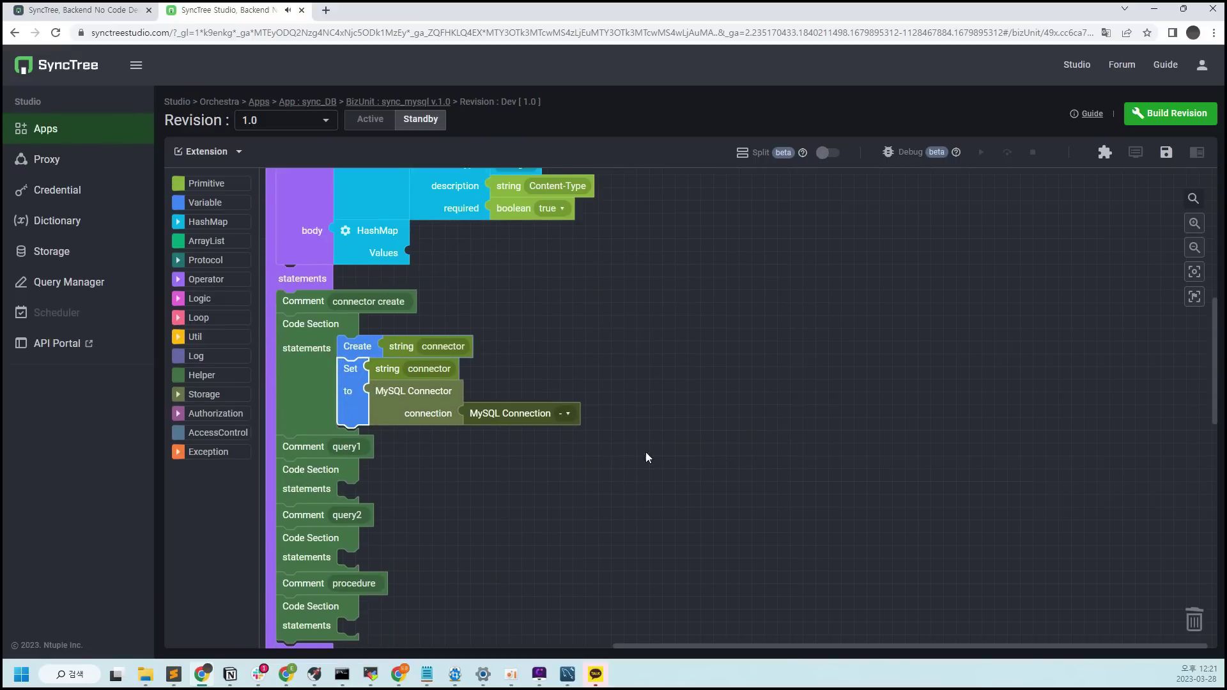
{"action": "left_click", "coordinate": [566, 414]}
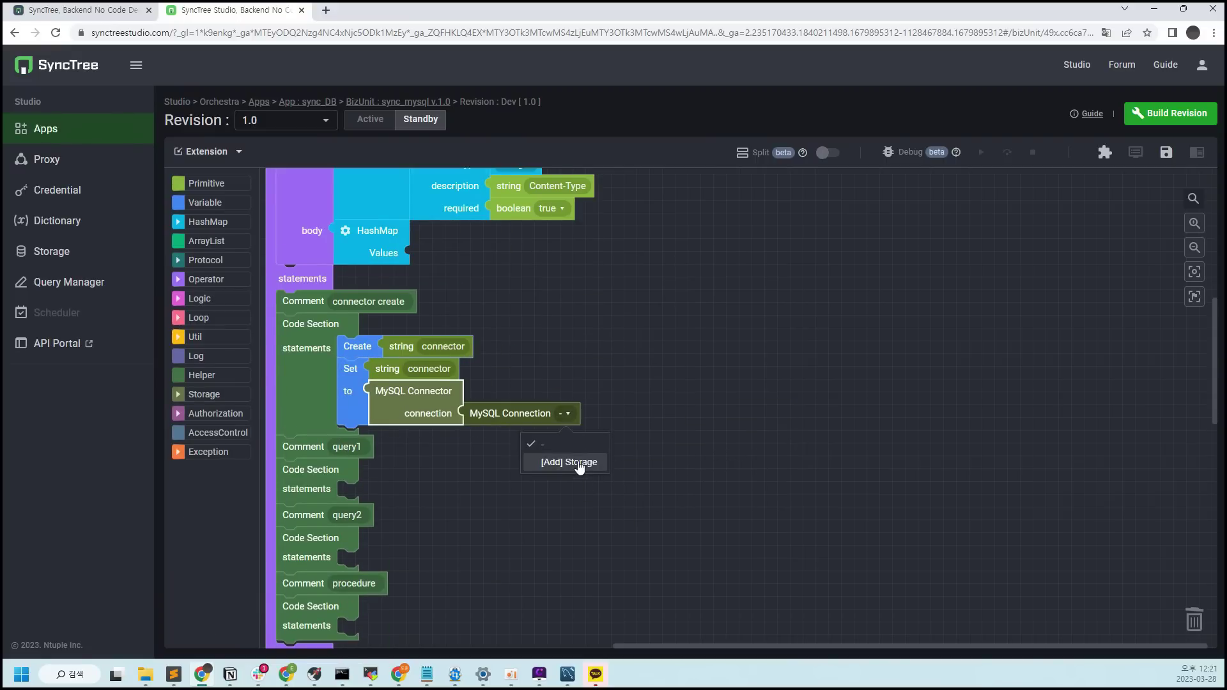
{"action": "left_click", "coordinate": [575, 458]}
{"action": "left_click", "coordinate": [351, 367]}
{"action": "left_click", "coordinate": [672, 446]}
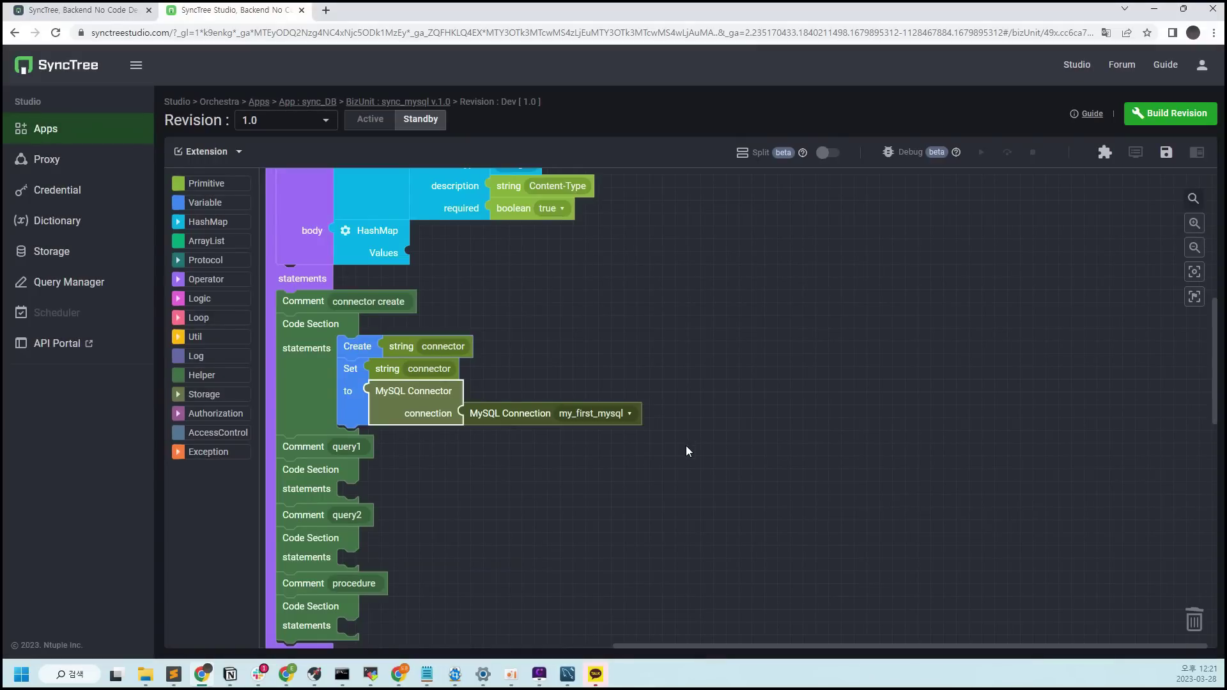
{"action": "scroll", "coordinate": [475, 435], "scroll_direction": "down", "scroll_amount": 2}
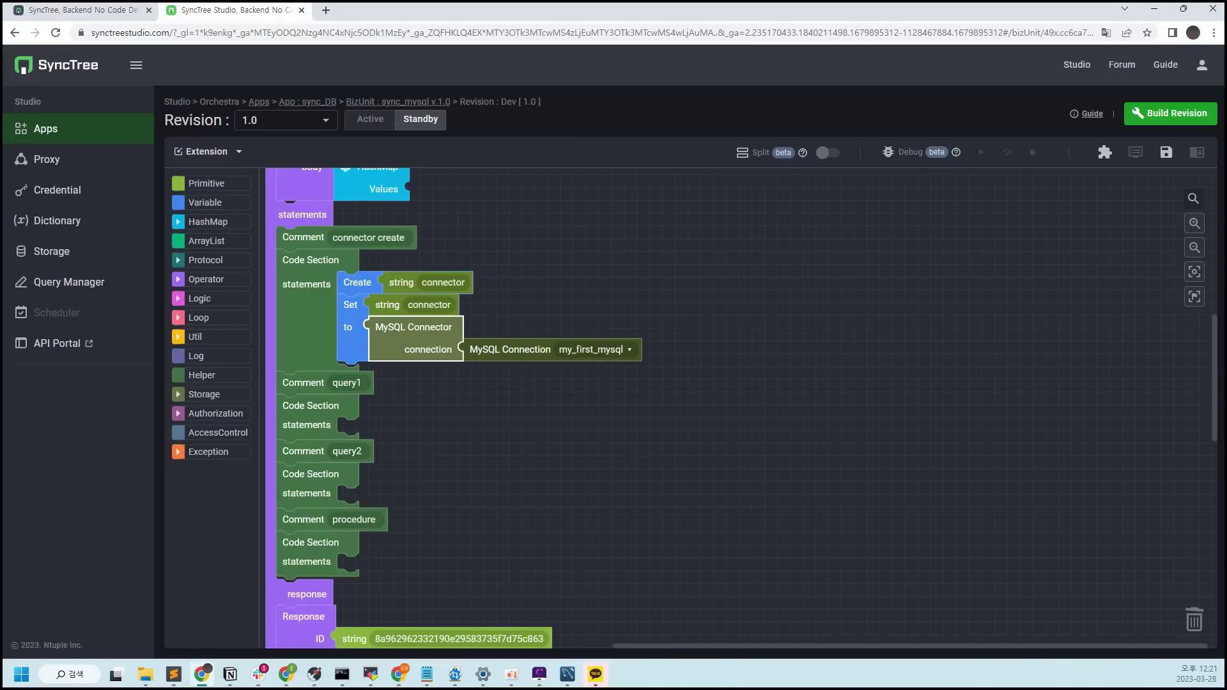
Create and set a query1 variable holding a Mysql Query block
{"action": "left_click", "coordinate": [204, 394]}
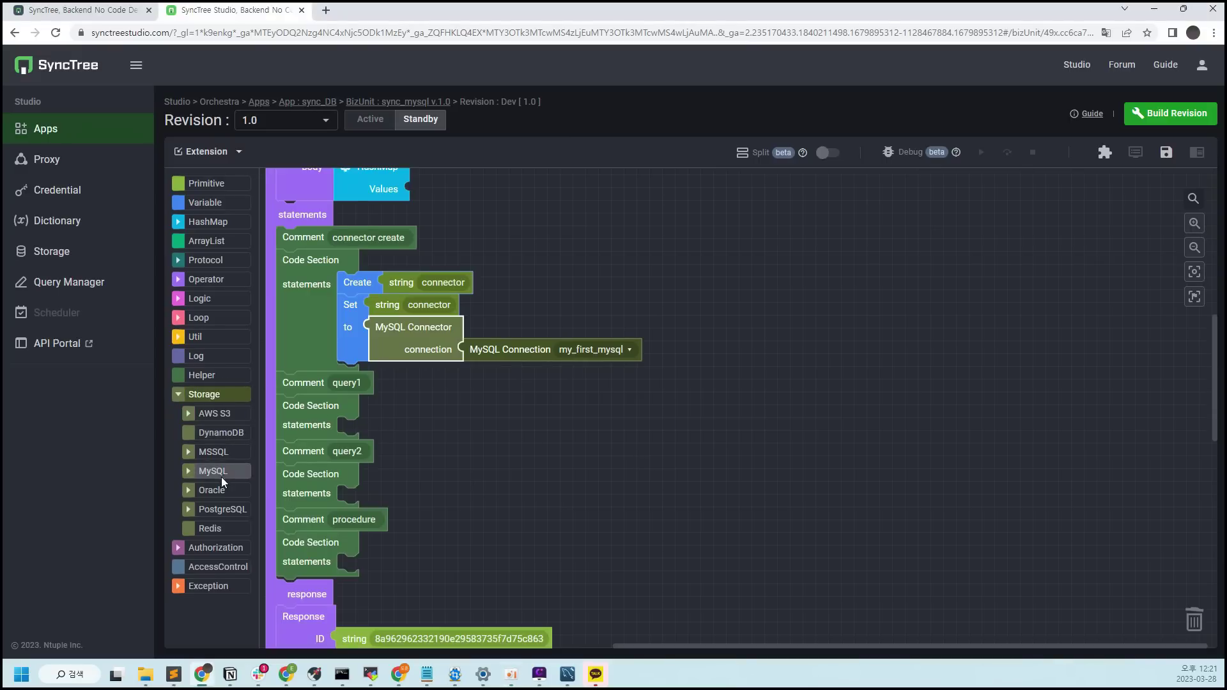
{"action": "left_click", "coordinate": [213, 471]}
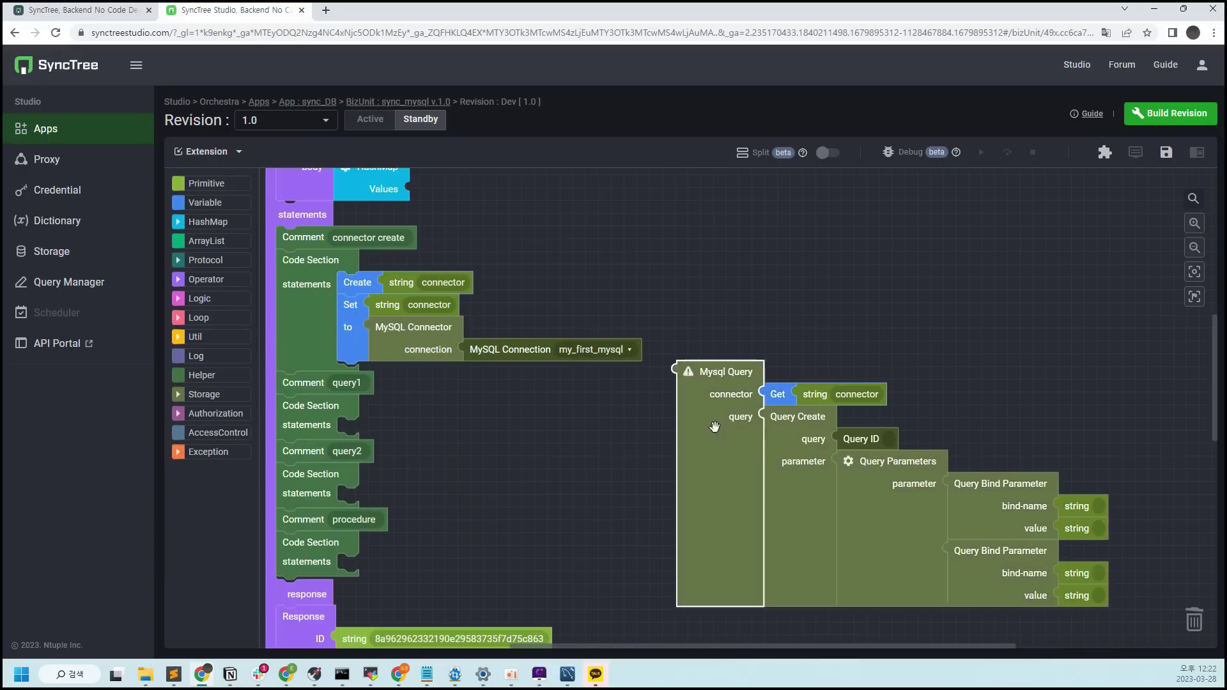
{"action": "left_click", "coordinate": [216, 203]}
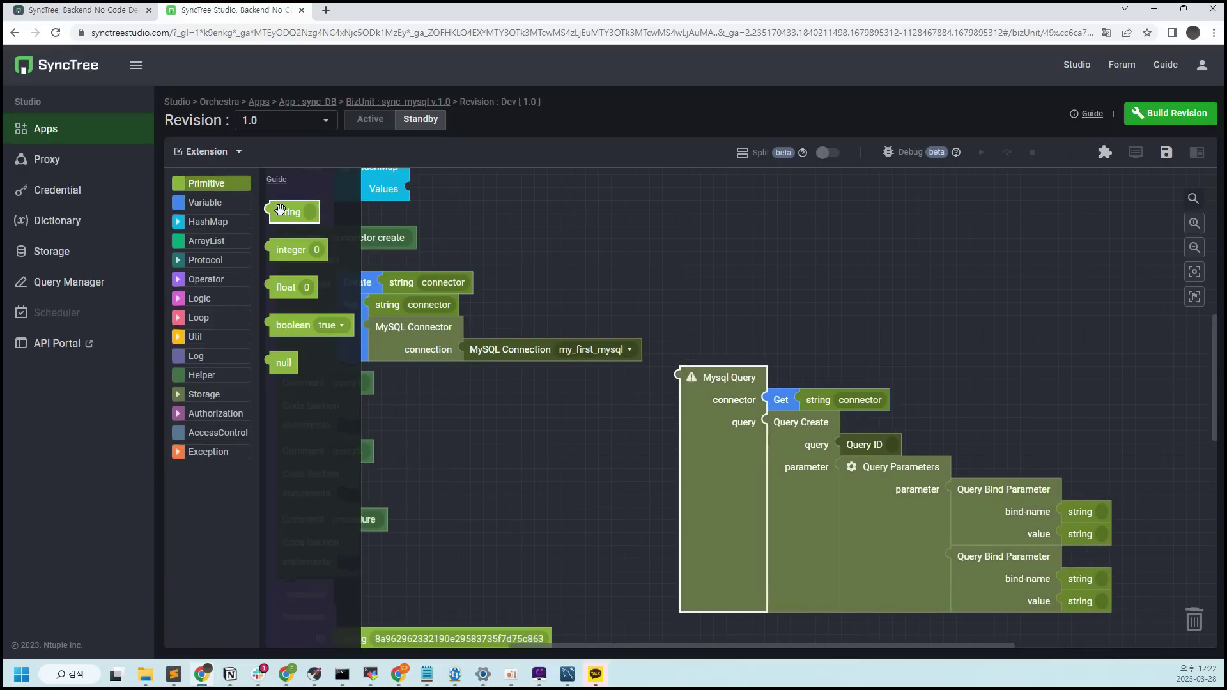
{"action": "left_click_drag", "start_coordinate": [285, 212], "coordinate": [497, 416]}
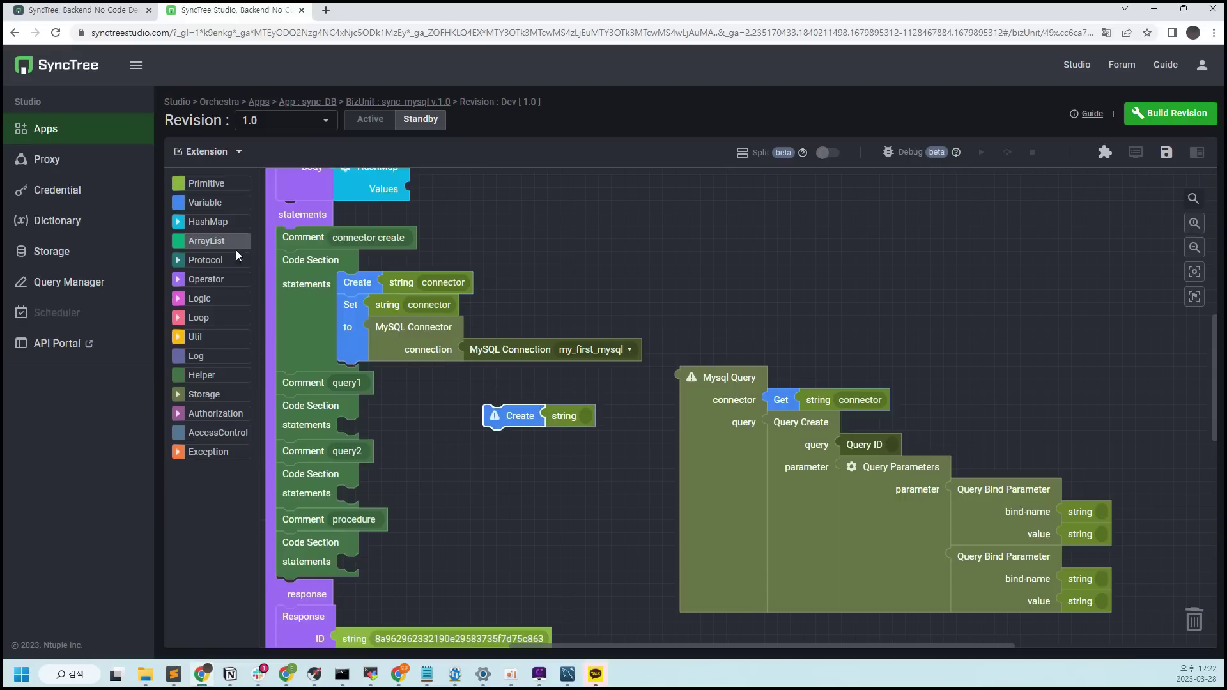
{"action": "left_click", "coordinate": [205, 203]}
{"action": "left_click_drag", "start_coordinate": [282, 264], "coordinate": [495, 452]}
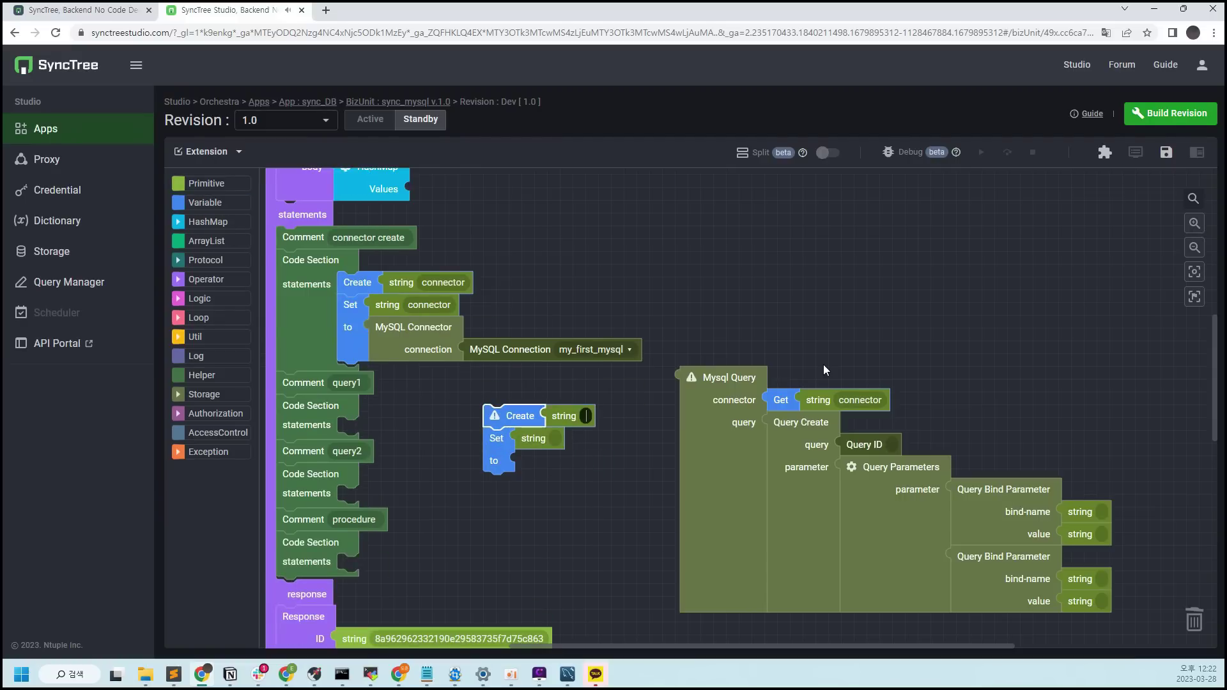
{"action": "type", "text": "query1"}
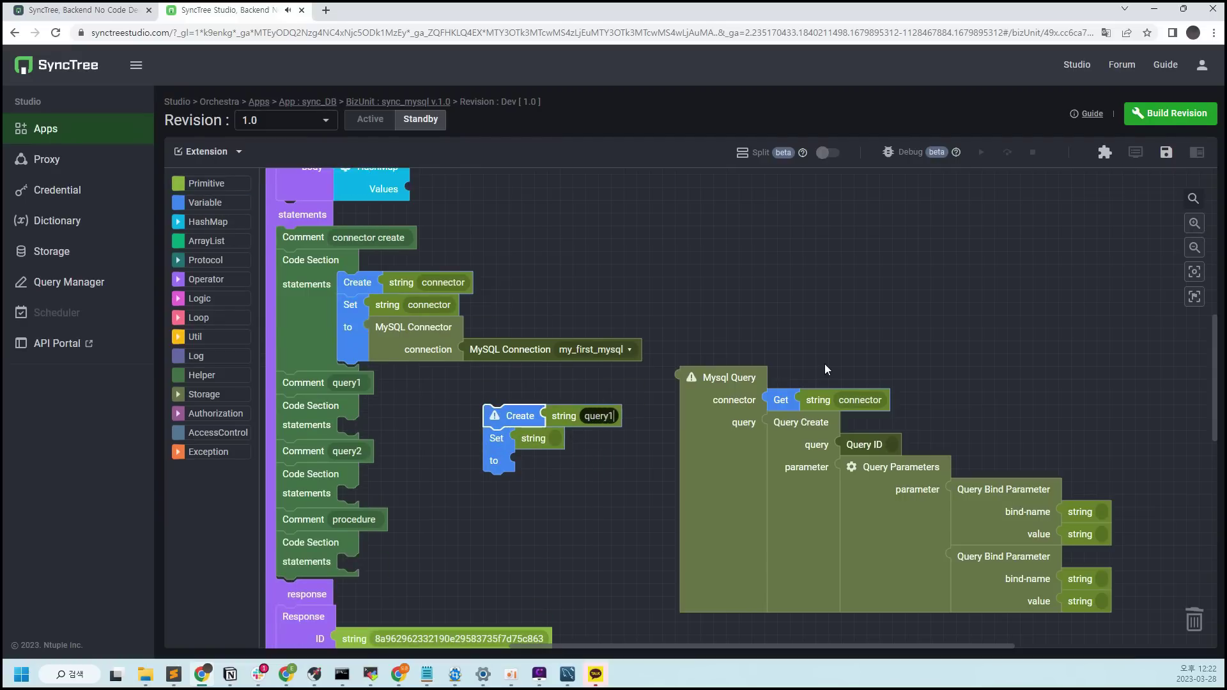
{"action": "left_click_drag", "start_coordinate": [725, 392], "coordinate": [544, 475]}
{"action": "left_click_drag", "start_coordinate": [519, 416], "coordinate": [367, 418]}
{"action": "scroll", "coordinate": [630, 405], "scroll_direction": "down", "scroll_amount": 3}
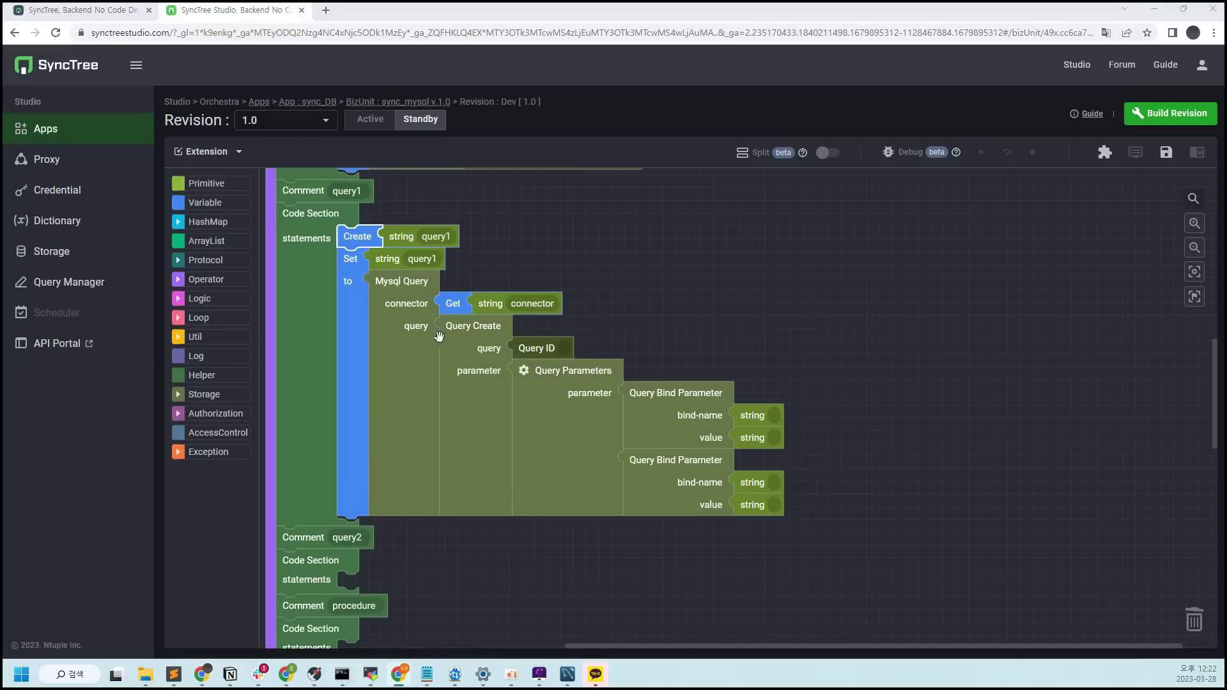
Paste a copy of the query1 blocks into the query2 section and rename it query2
{"action": "left_click", "coordinate": [891, 377]}
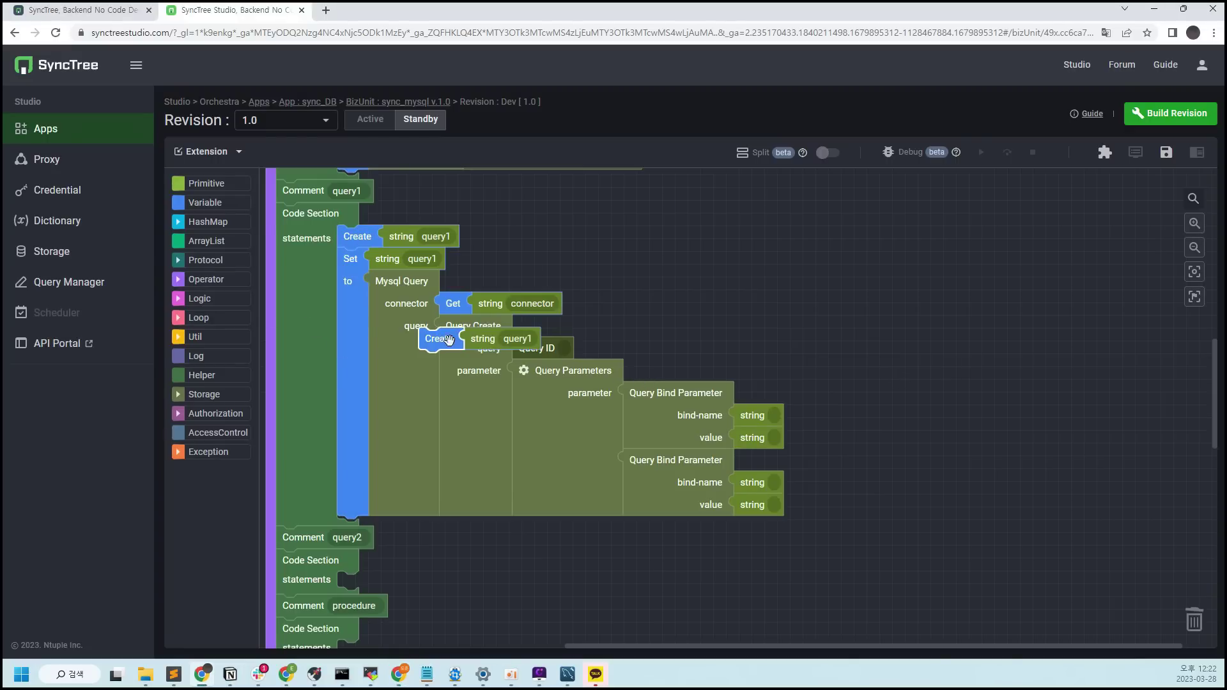
{"action": "key", "text": "ctrl+v"}
{"action": "left_click_drag", "start_coordinate": [443, 355], "coordinate": [362, 619]}
{"action": "scroll", "coordinate": [362, 620], "scroll_direction": "down", "scroll_amount": 3}
{"action": "left_click", "coordinate": [448, 391]}
{"action": "type", "text": "query2"}
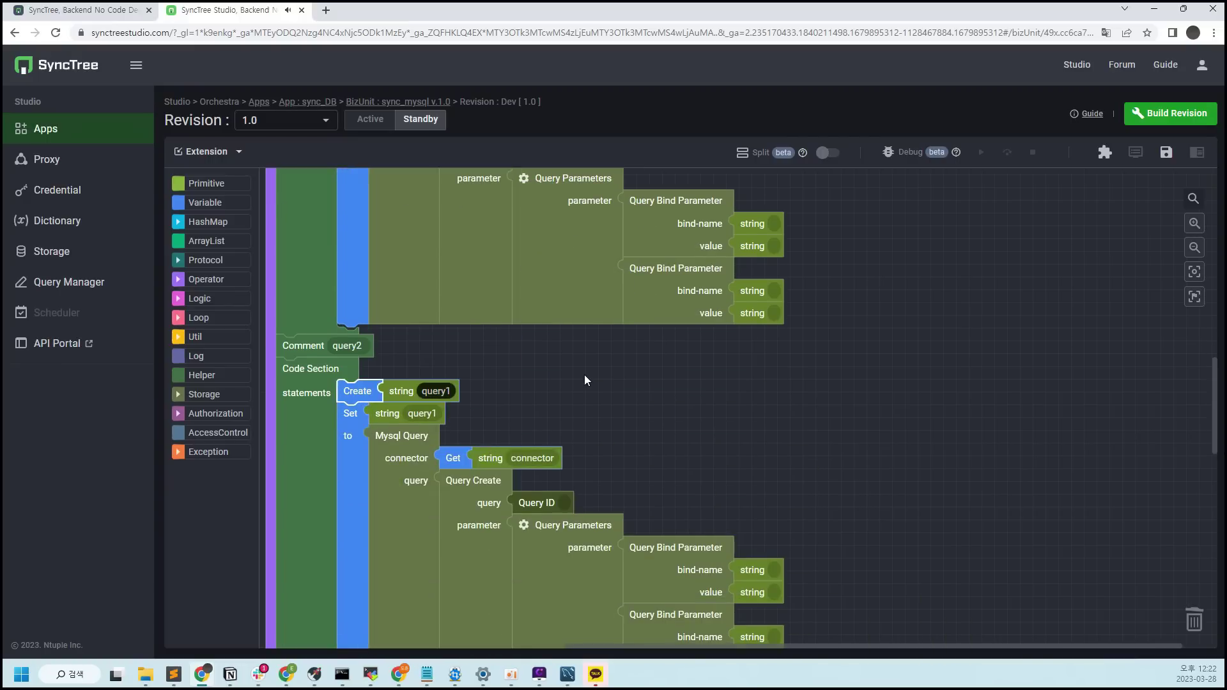
{"action": "left_click", "coordinate": [448, 414]}
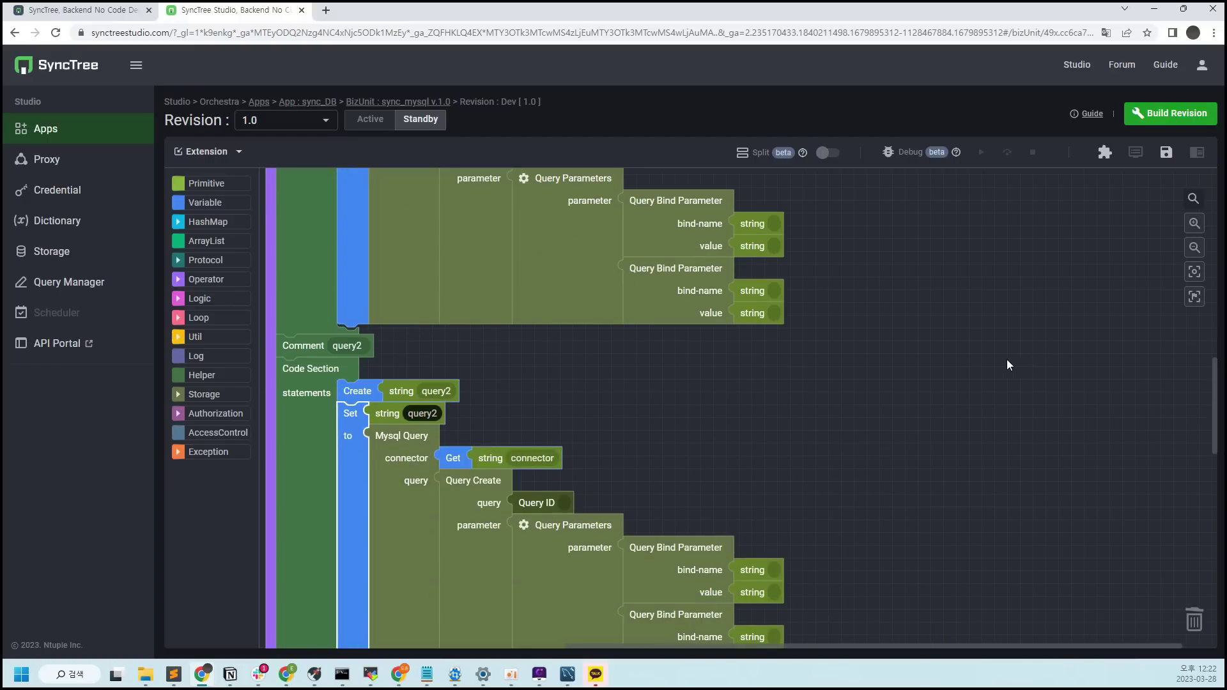
{"action": "left_click", "coordinate": [991, 367]}
{"action": "scroll", "coordinate": [766, 422], "scroll_direction": "up", "scroll_amount": 5}
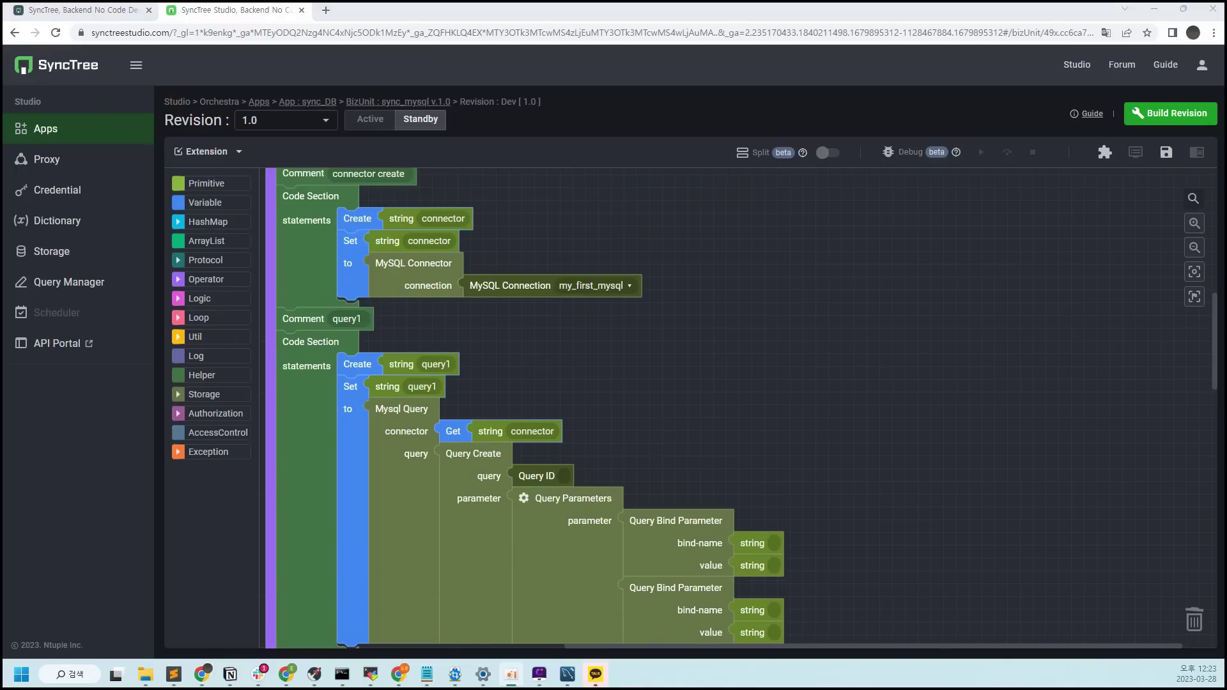
{"action": "scroll", "coordinate": [970, 488], "scroll_direction": "down", "scroll_amount": 2}
Give query1 a null parameter and the Query ID get_data
{"action": "left_click", "coordinate": [589, 432]}
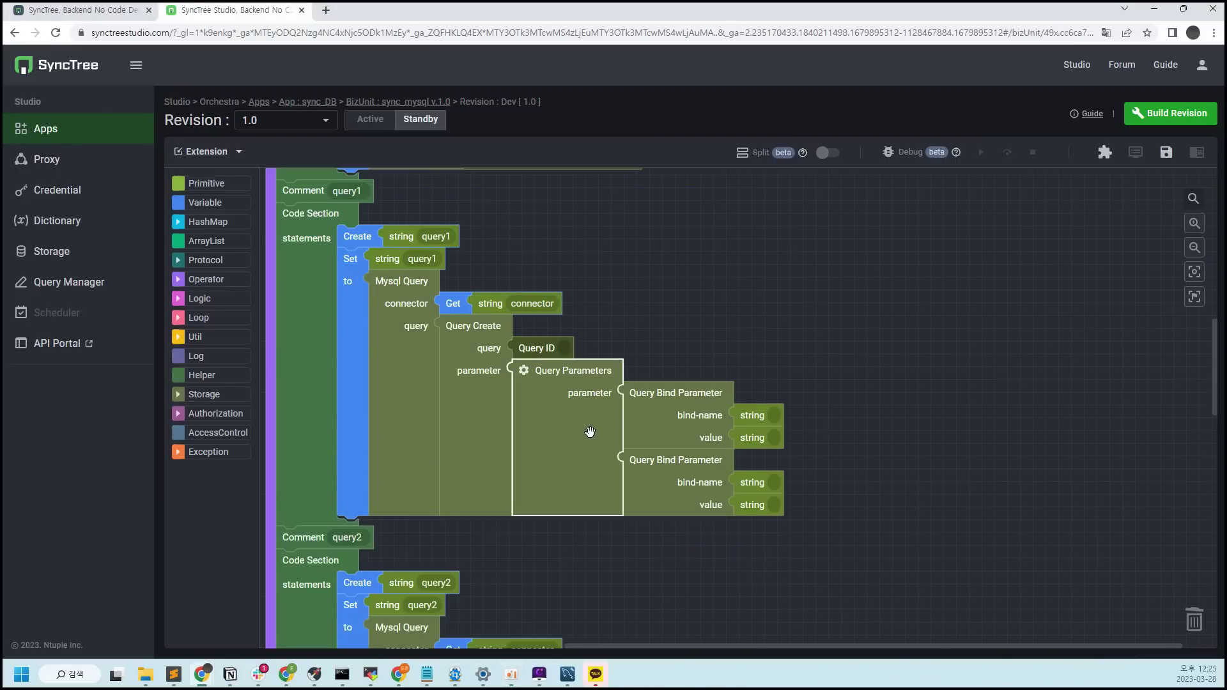
{"action": "key", "text": "Delete"}
{"action": "left_click", "coordinate": [206, 183]}
{"action": "left_click_drag", "start_coordinate": [279, 361], "coordinate": [535, 378]}
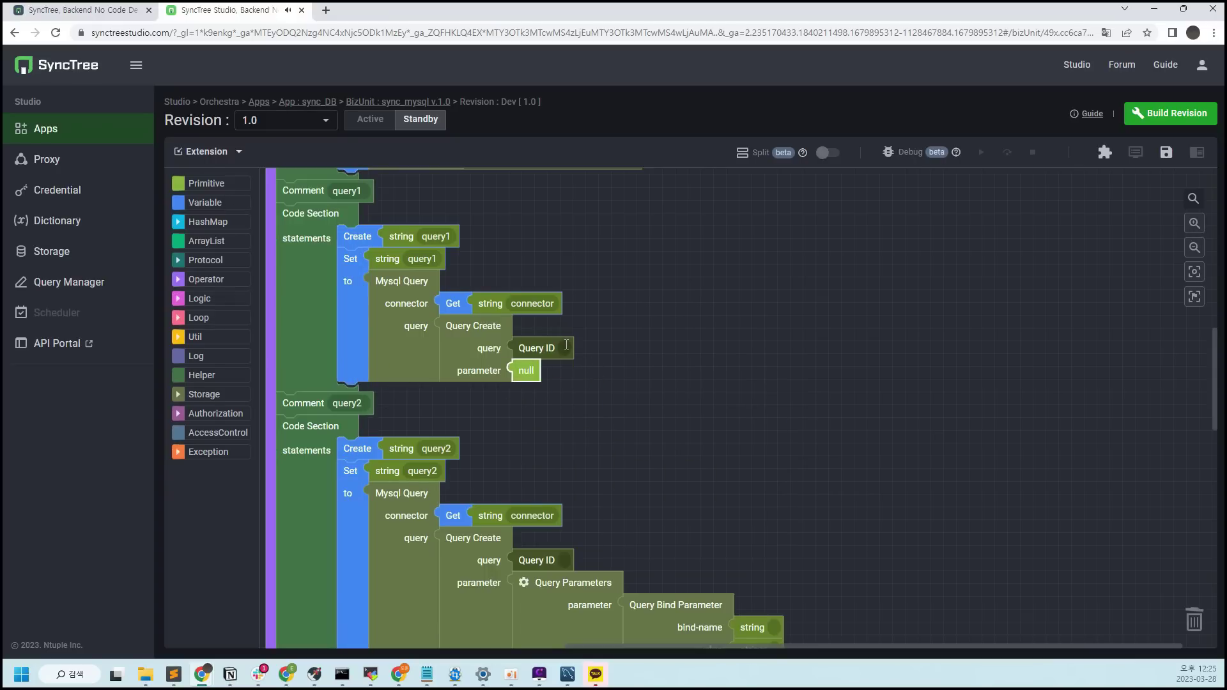
{"action": "left_click", "coordinate": [568, 346]}
{"action": "type", "text": "get_data"}
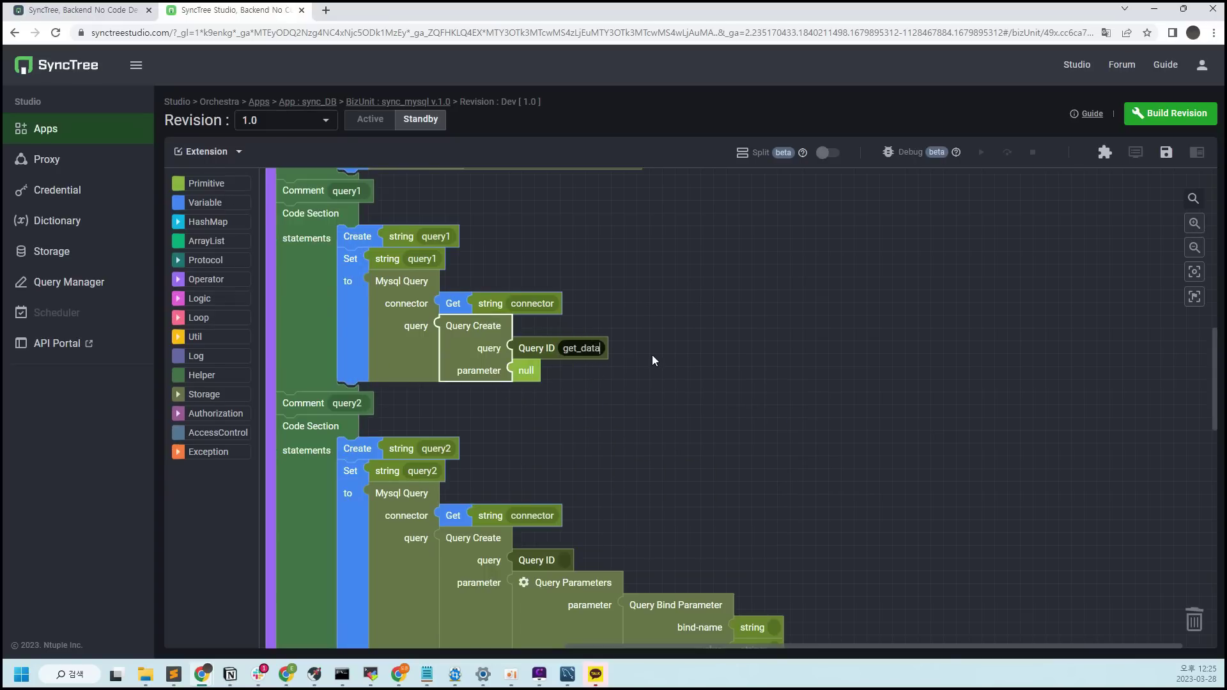
{"action": "left_click", "coordinate": [656, 355]}
{"action": "scroll", "coordinate": [672, 362], "scroll_direction": "down", "scroll_amount": 1}
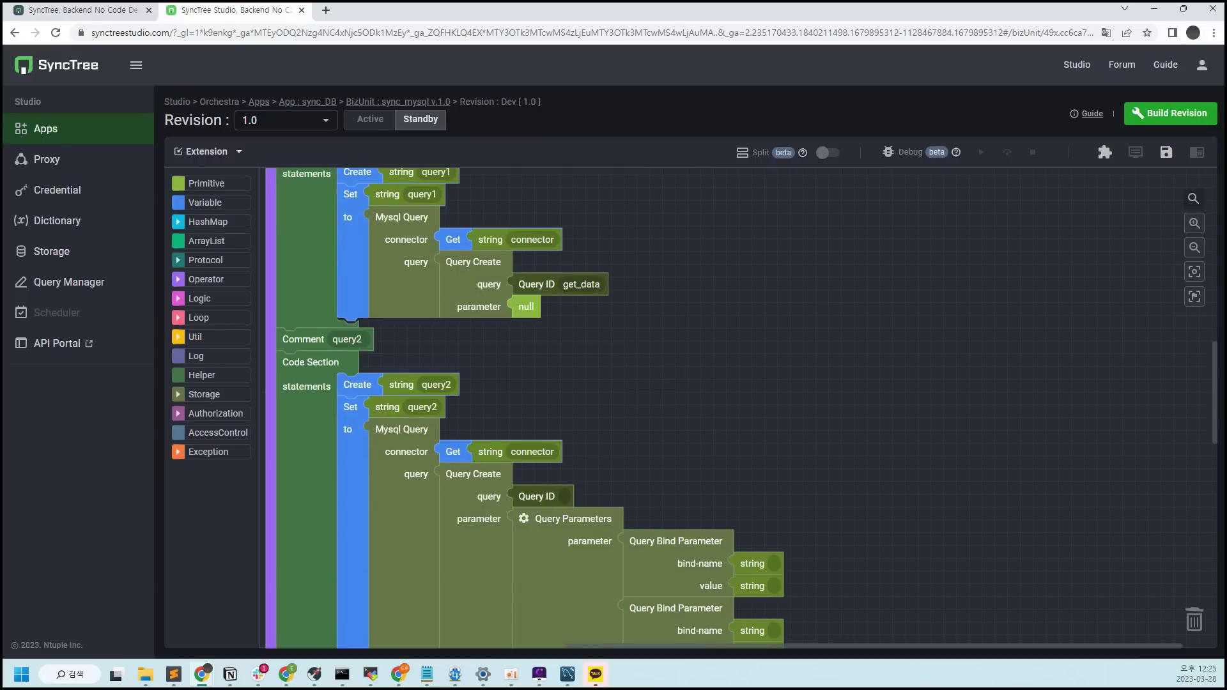
Set query2's Query ID to get_oneC_data and remove its bind parameters, leaving null
{"action": "left_click", "coordinate": [564, 497]}
{"action": "type", "text": "get_oneC_data"}
{"action": "left_click", "coordinate": [610, 538]}
{"action": "key", "text": "Delete"}
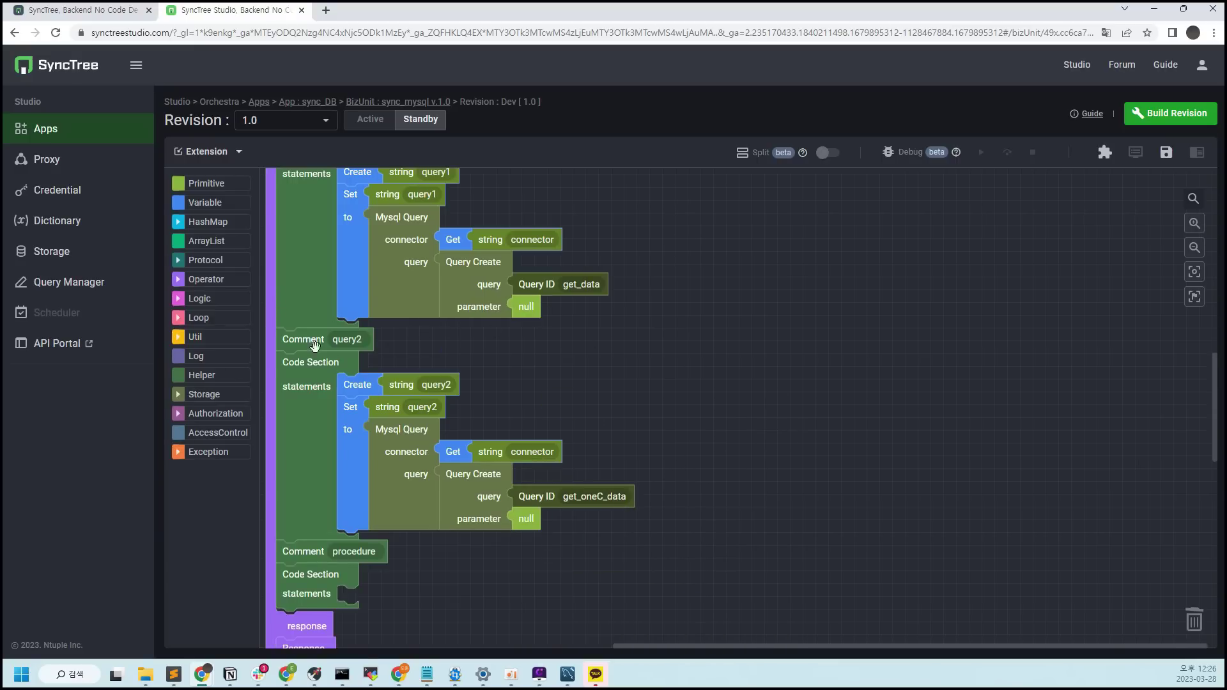
{"action": "left_click", "coordinate": [225, 191]}
Create and set a procedure variable holding a MySQL Procedure block
{"action": "left_click", "coordinate": [217, 206]}
{"action": "left_click_drag", "start_coordinate": [285, 359], "coordinate": [358, 585]}
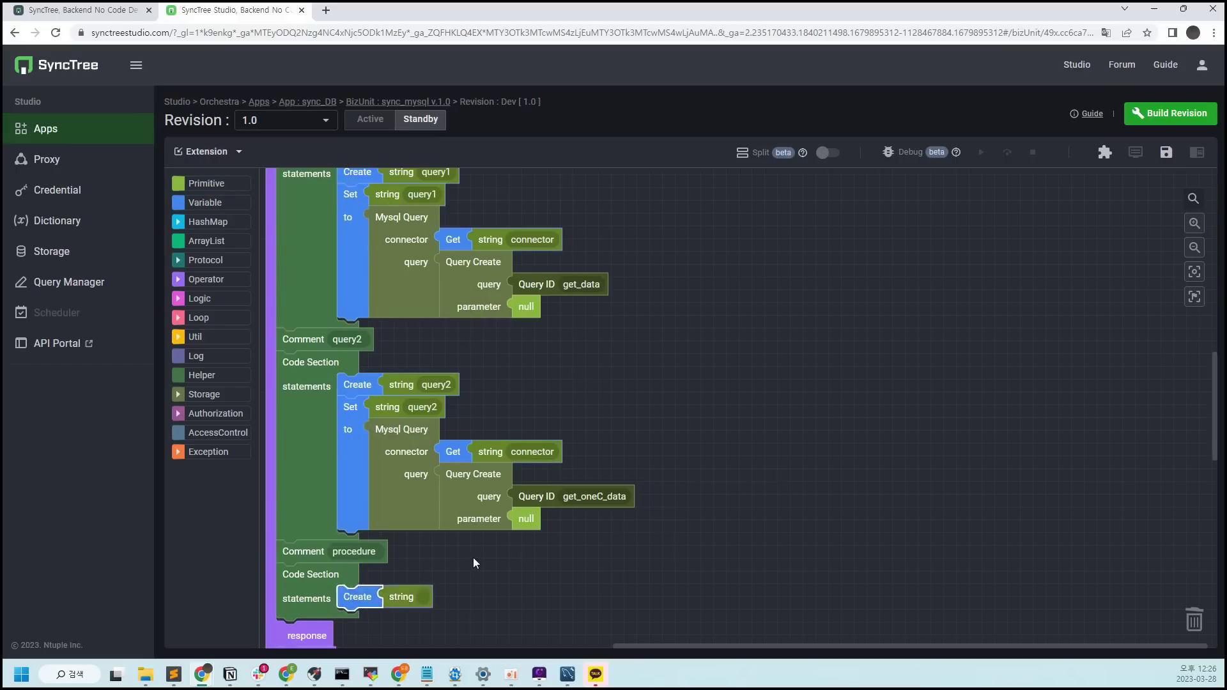
{"action": "scroll", "coordinate": [474, 561], "scroll_direction": "down", "scroll_amount": 1}
{"action": "left_click", "coordinate": [232, 204]}
{"action": "left_click_drag", "start_coordinate": [280, 316], "coordinate": [350, 555]}
{"action": "left_click", "coordinate": [228, 395]}
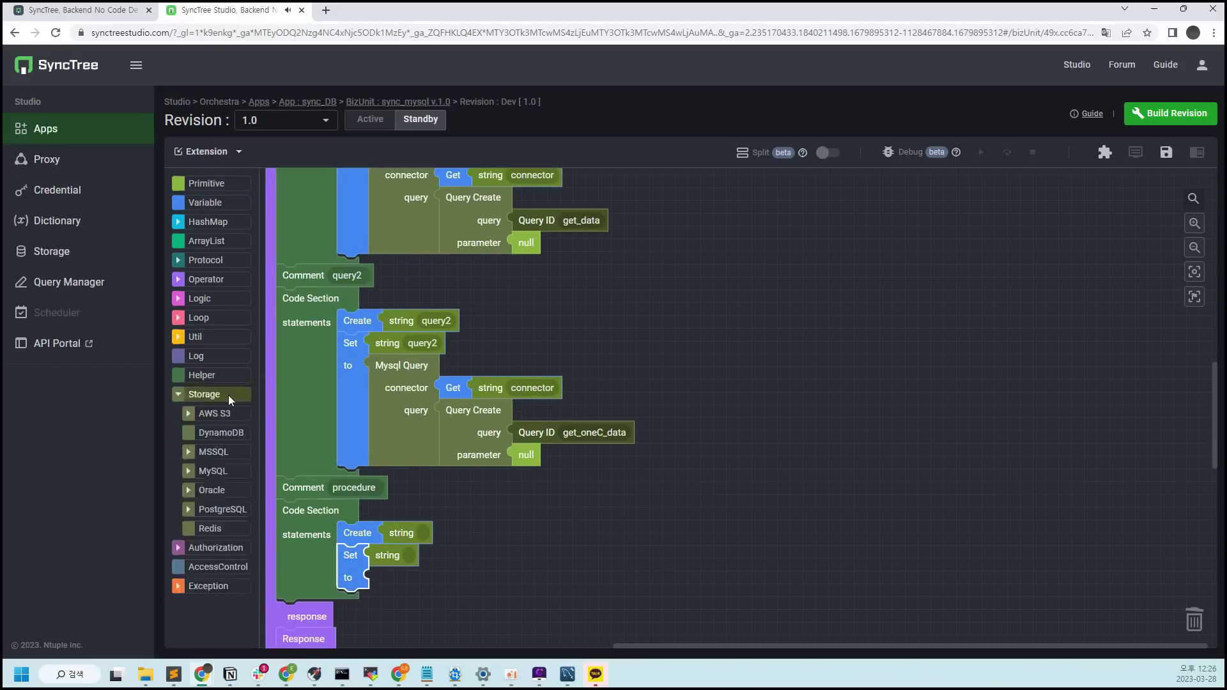
{"action": "left_click", "coordinate": [230, 471]}
{"action": "scroll", "coordinate": [510, 436], "scroll_direction": "down", "scroll_amount": 4}
{"action": "left_click_drag", "start_coordinate": [306, 393], "coordinate": [370, 641]}
{"action": "scroll", "coordinate": [460, 409], "scroll_direction": "down", "scroll_amount": 3}
{"action": "type", "text": "procedure"}
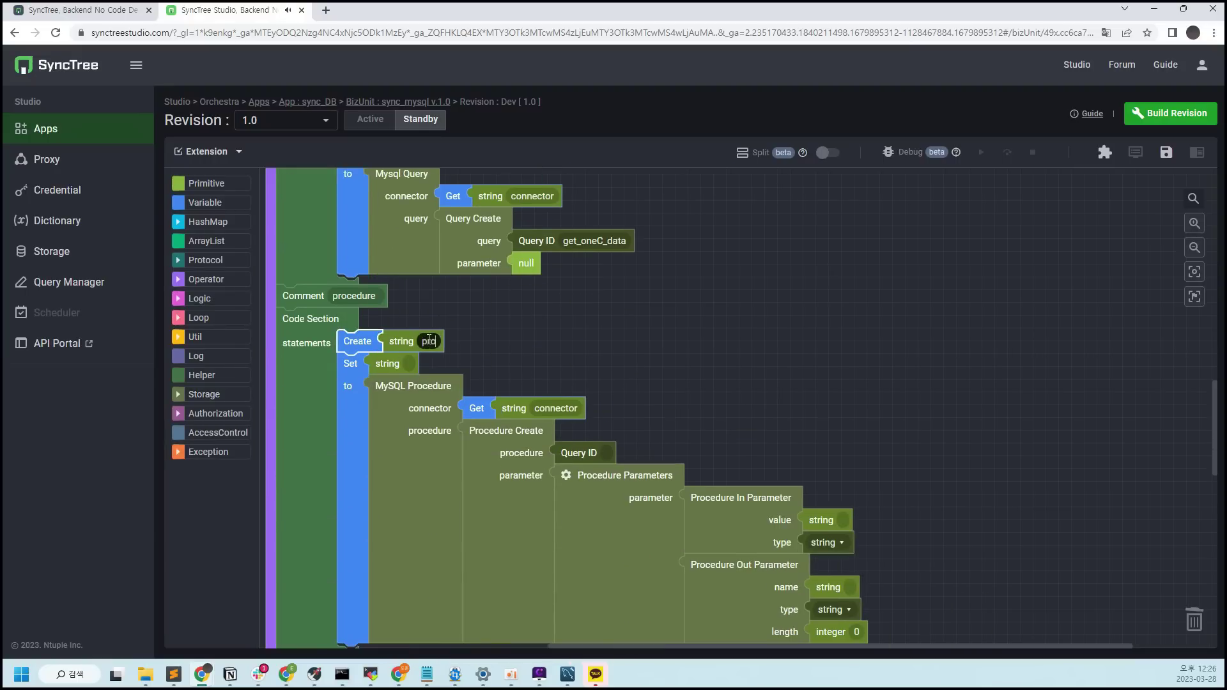
{"action": "left_click", "coordinate": [409, 364]}
{"action": "left_click", "coordinate": [403, 375]}
Replace the Procedure Parameters block with a null value
{"action": "left_click", "coordinate": [577, 449]}
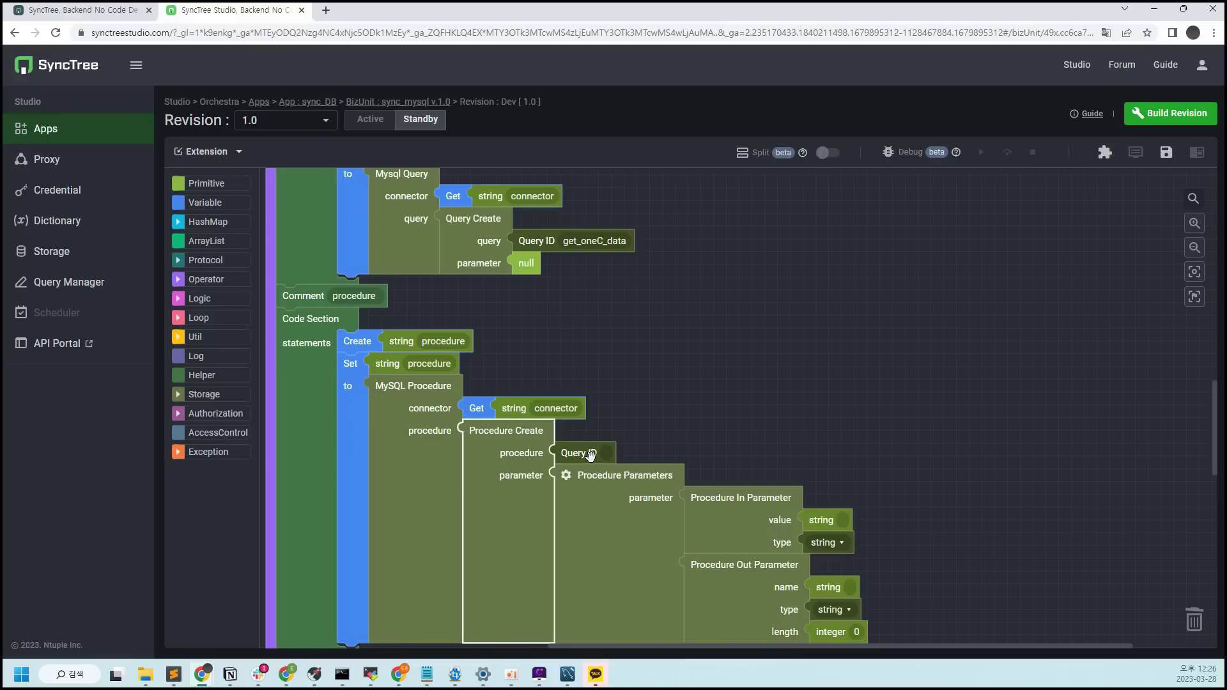
{"action": "left_click", "coordinate": [650, 551]}
{"action": "key", "text": "Delete"}
{"action": "left_click", "coordinate": [206, 184]}
{"action": "left_click_drag", "start_coordinate": [296, 372], "coordinate": [581, 483]}
Supply the procedure name select_customer_and_product_names as a string value
{"action": "left_click", "coordinate": [206, 184]}
{"action": "left_click", "coordinate": [210, 203]}
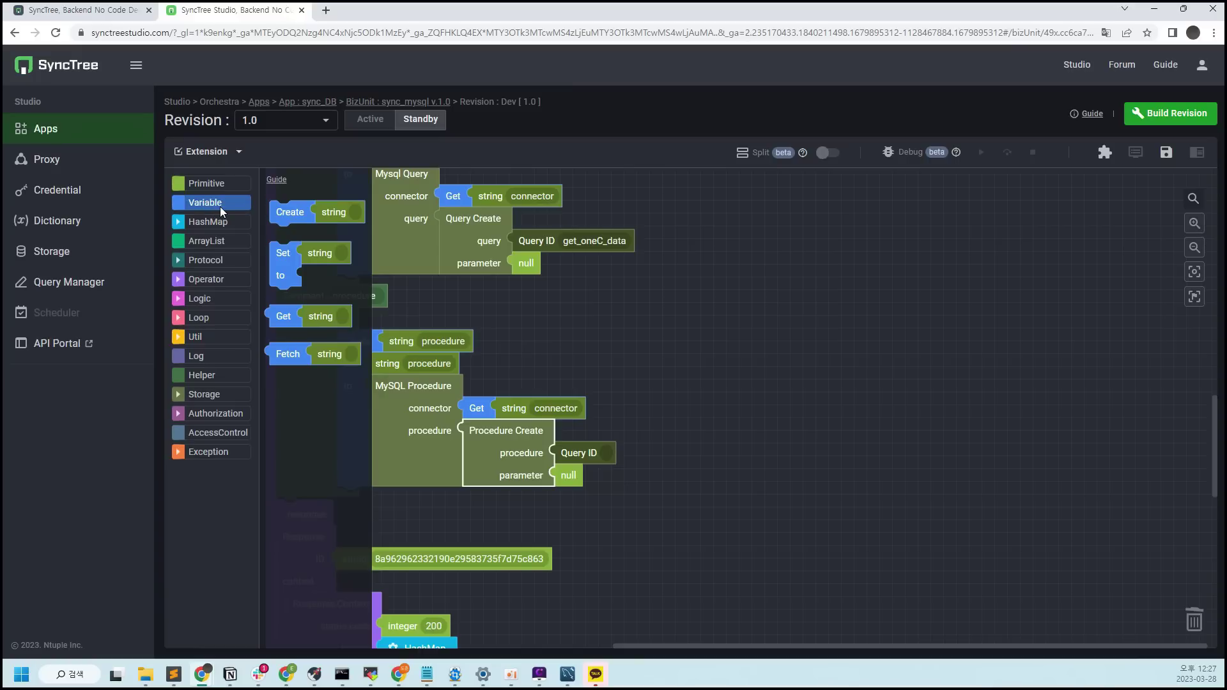
{"action": "left_click", "coordinate": [206, 183]}
{"action": "left_click_drag", "start_coordinate": [284, 205], "coordinate": [565, 453]}
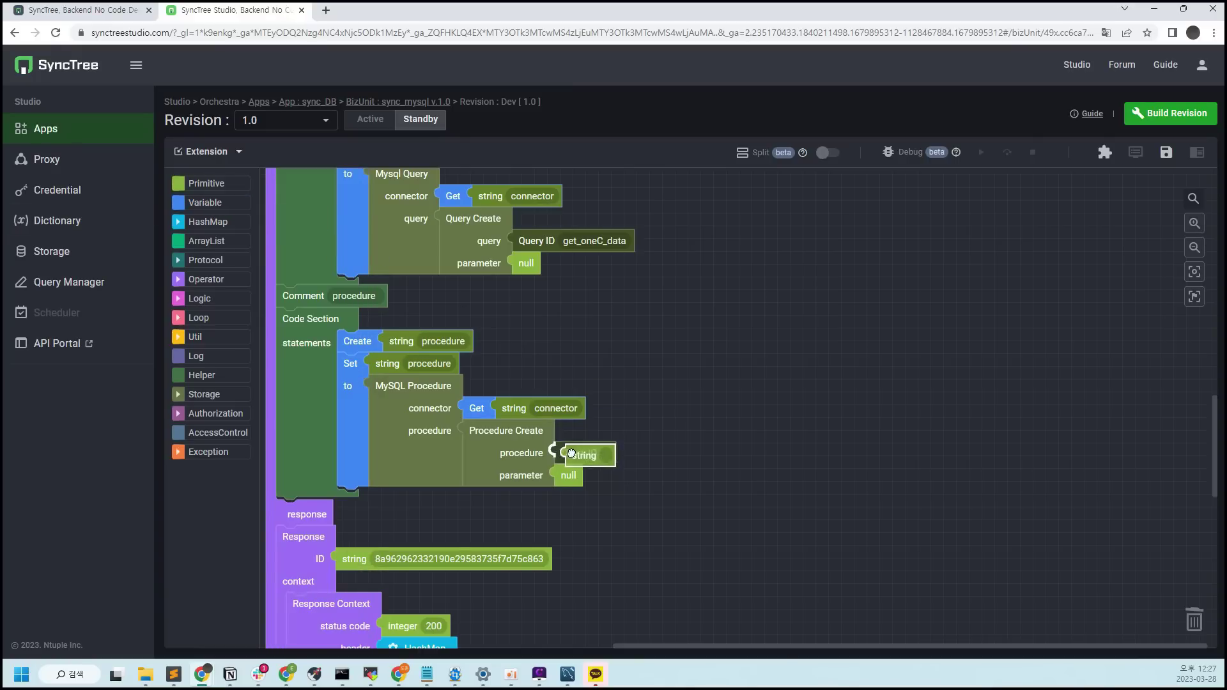
{"action": "left_click", "coordinate": [594, 452]}
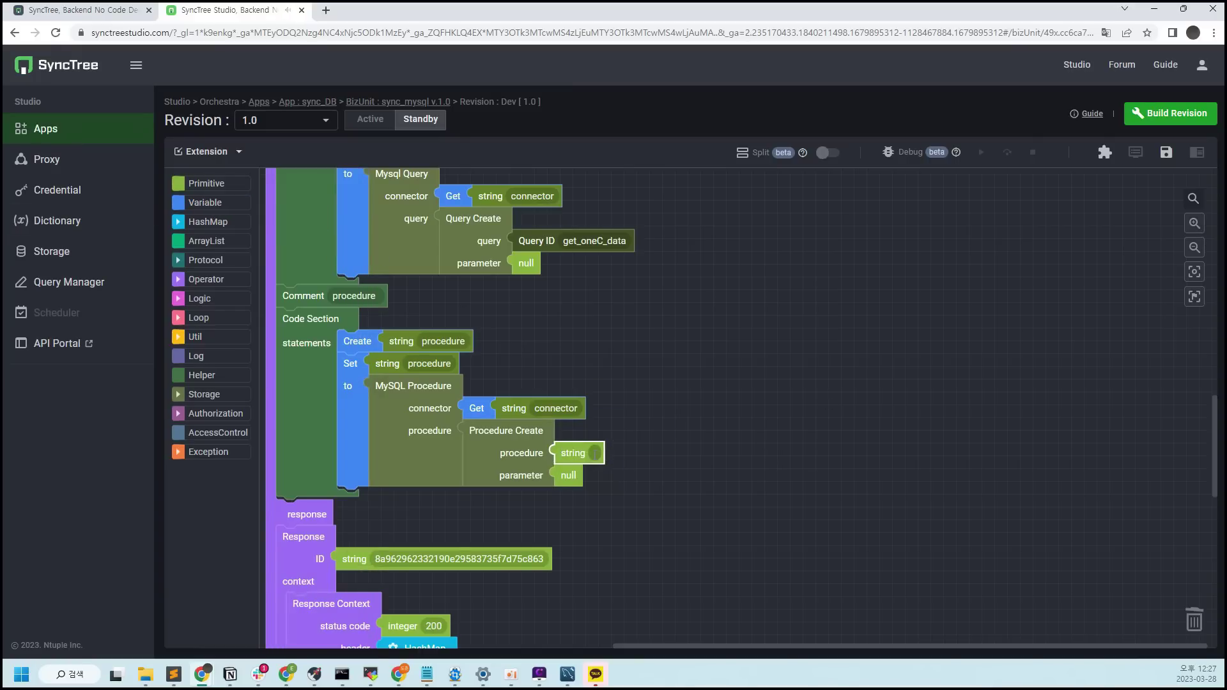
{"action": "key", "text": "alt+Tab"}
{"action": "key", "text": "alt+Tab"}
{"action": "type", "text": "select_customer_and_product_names"}
{"action": "left_click", "coordinate": [921, 391]}
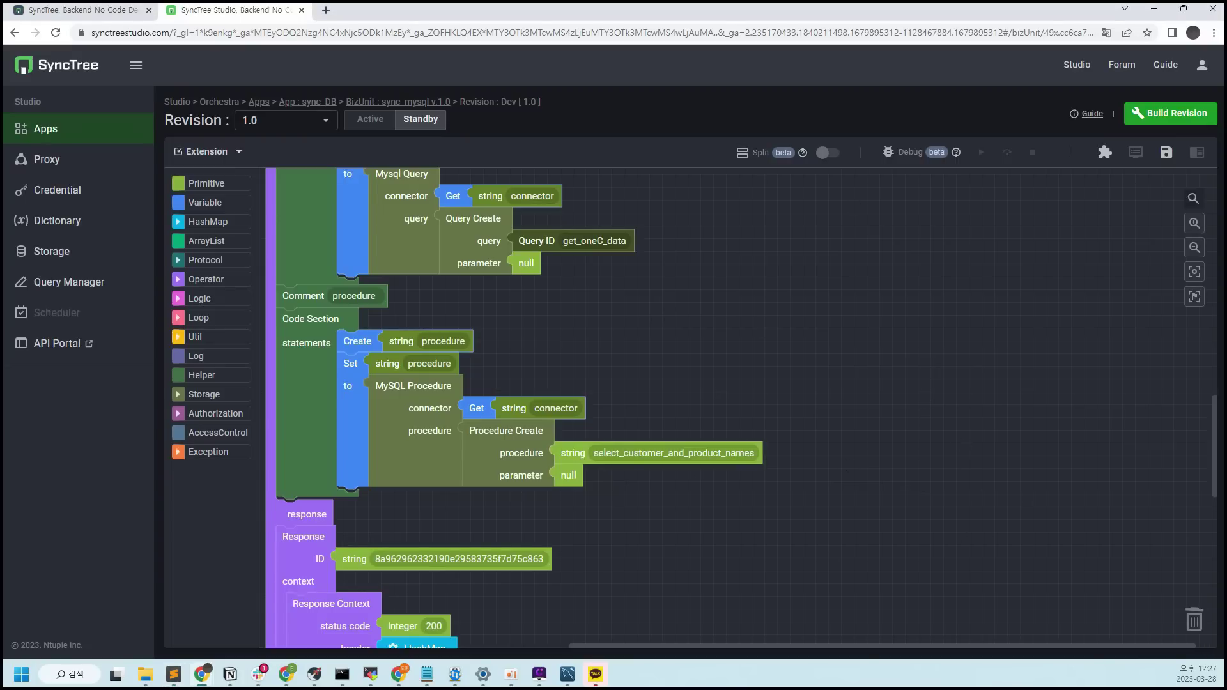
Replace the body result value with a Get query1 variable block and save the BizUnit
{"action": "scroll", "coordinate": [950, 416], "scroll_direction": "down", "scroll_amount": 8}
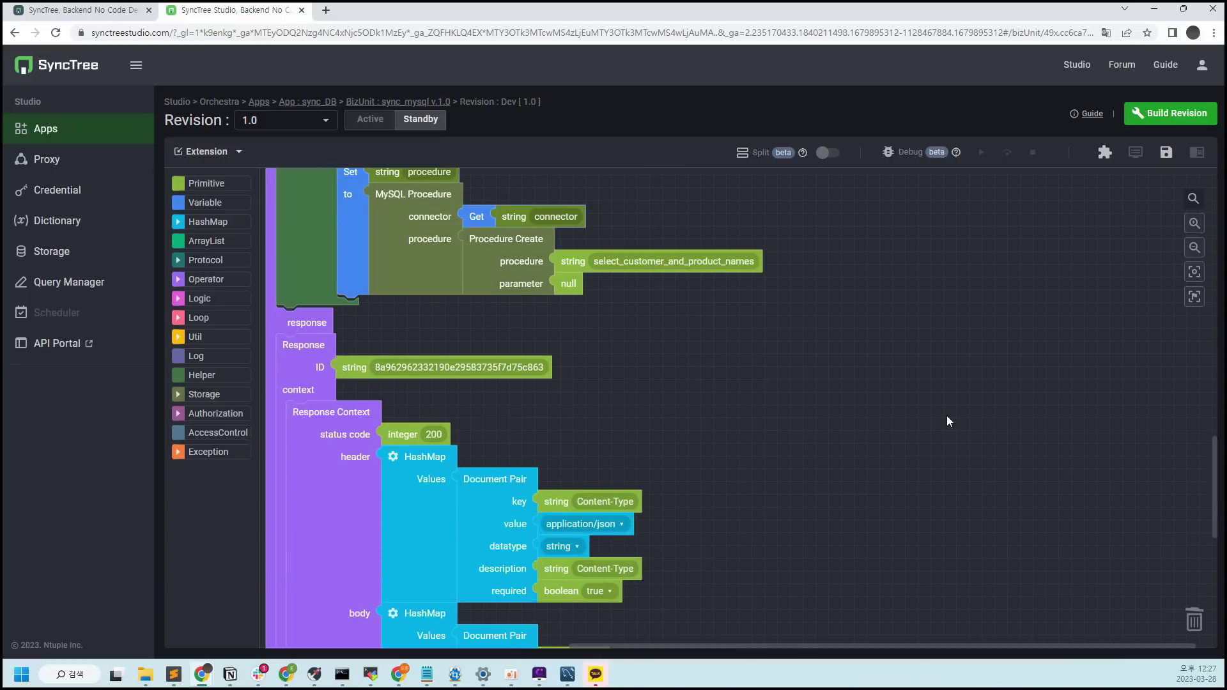
{"action": "left_click", "coordinate": [204, 202]}
{"action": "left_click_drag", "start_coordinate": [281, 255], "coordinate": [551, 425]}
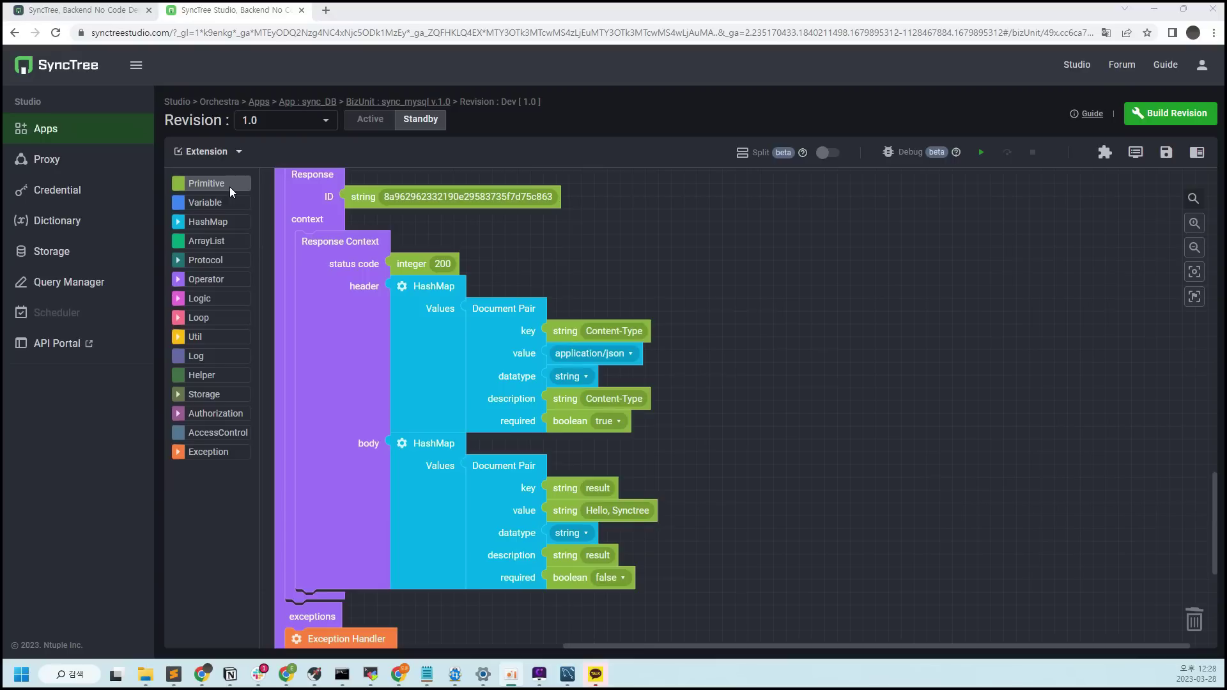
{"action": "left_click", "coordinate": [213, 206]}
{"action": "left_click_drag", "start_coordinate": [281, 315], "coordinate": [562, 511]}
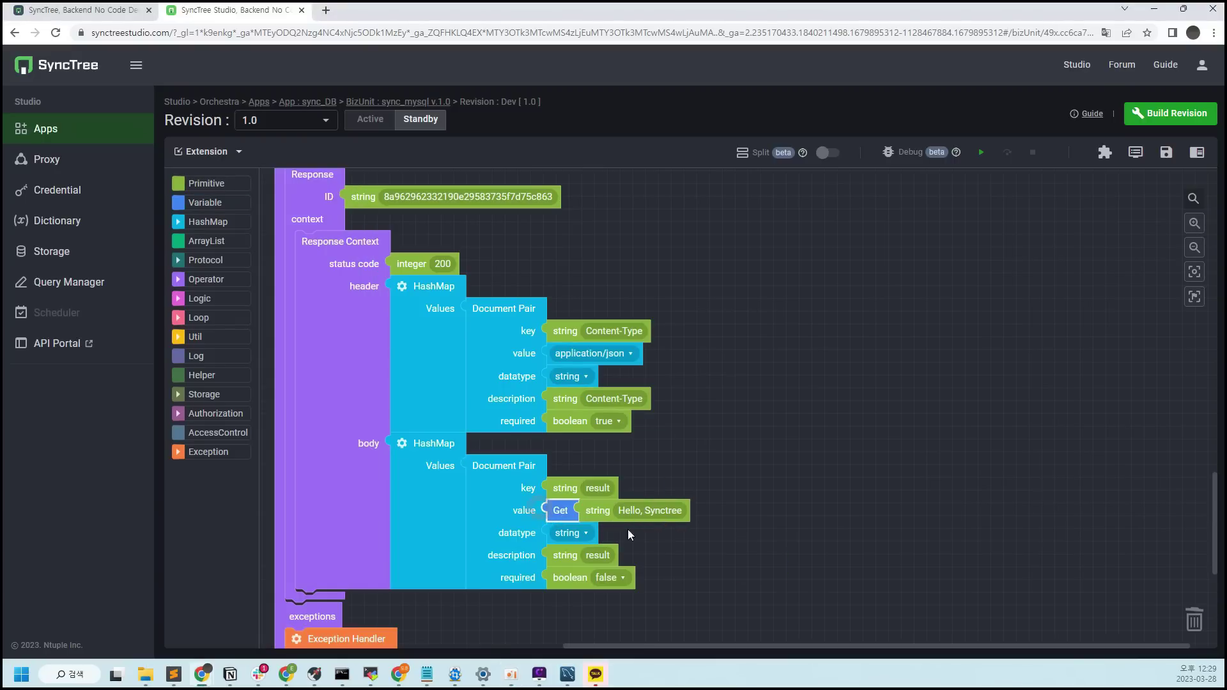
{"action": "scroll", "coordinate": [726, 466], "scroll_direction": "up", "scroll_amount": 10}
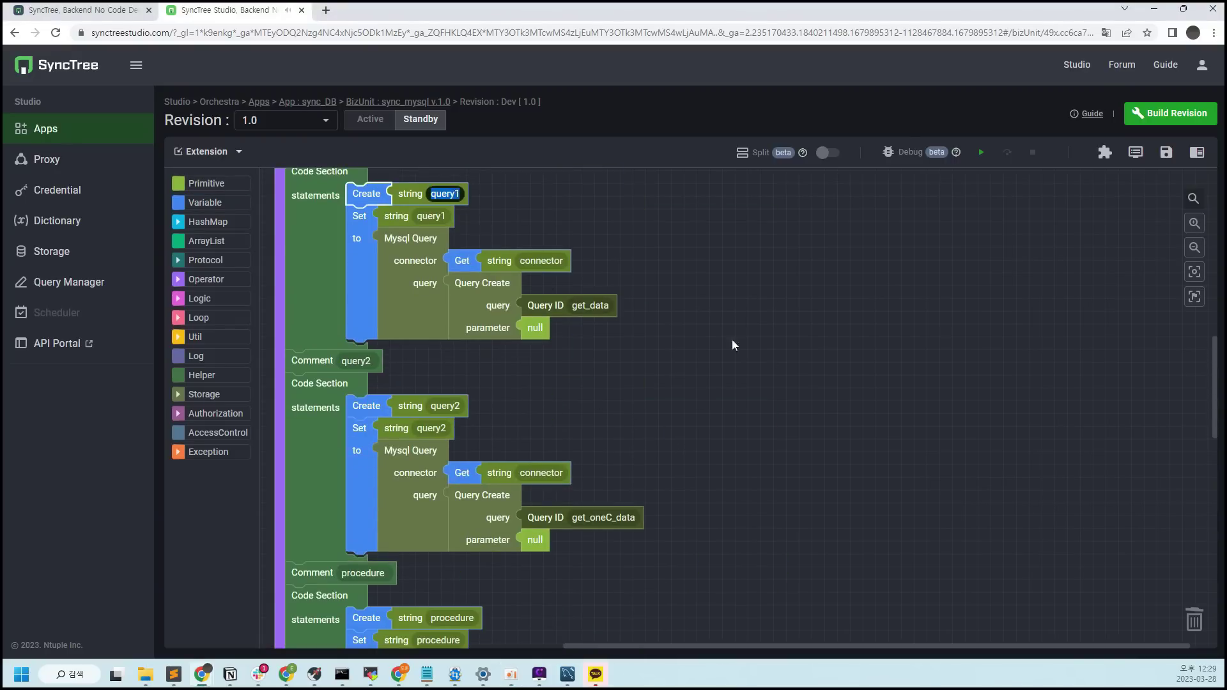
{"action": "scroll", "coordinate": [562, 256], "scroll_direction": "down", "scroll_amount": 12}
{"action": "left_click", "coordinate": [649, 382]}
{"action": "type", "text": "query1"}
{"action": "left_click", "coordinate": [1166, 152]}
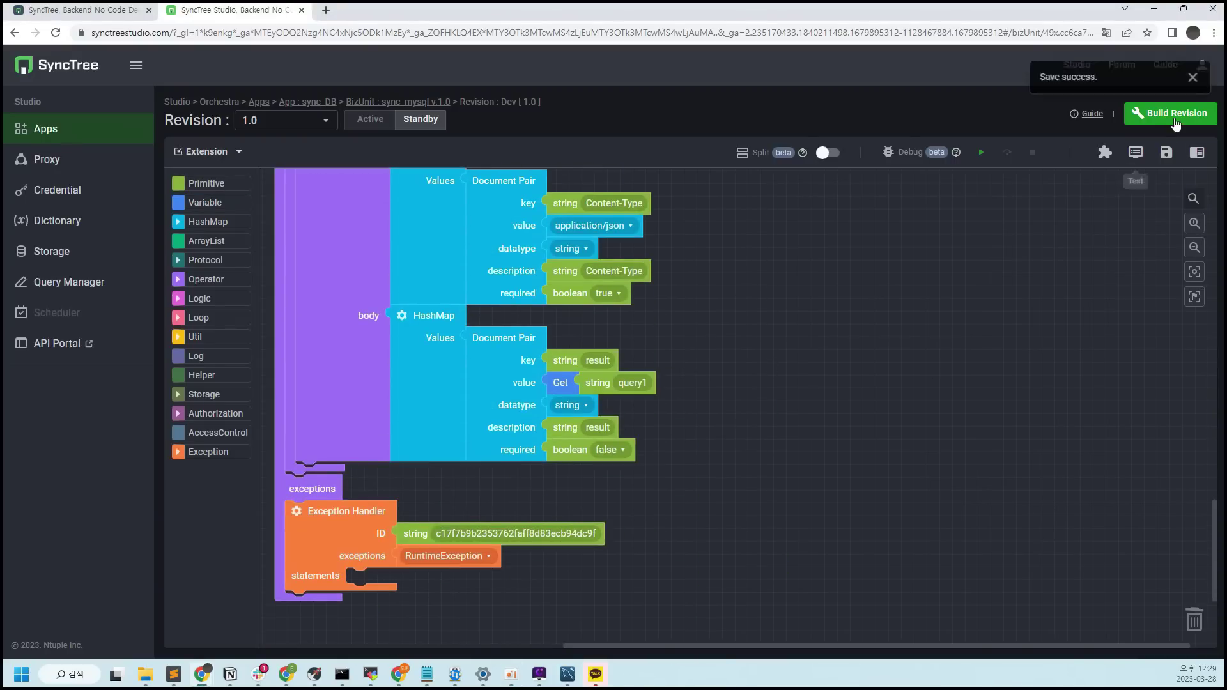
Run a BizUnit test and review the query1 results
{"action": "left_click", "coordinate": [1143, 163]}
{"action": "left_click", "coordinate": [1180, 543]}
{"action": "scroll", "coordinate": [924, 452], "scroll_direction": "down", "scroll_amount": 5}
{"action": "scroll", "coordinate": [891, 432], "scroll_direction": "down", "scroll_amount": 3}
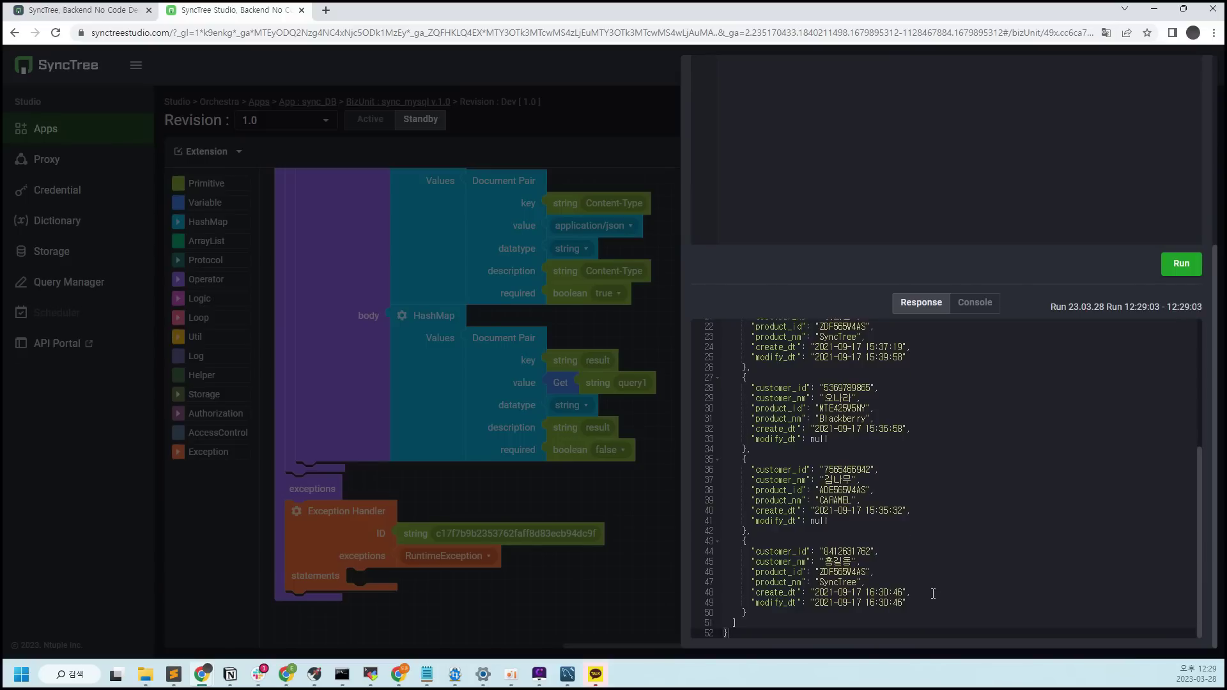
{"action": "scroll", "coordinate": [1012, 339], "scroll_direction": "up", "scroll_amount": 10}
{"action": "left_click", "coordinate": [1191, 75]}
Build the revision returning query2 and run the test again
{"action": "scroll", "coordinate": [584, 403], "scroll_direction": "up", "scroll_amount": 7}
{"action": "scroll", "coordinate": [583, 403], "scroll_direction": "up", "scroll_amount": 3}
{"action": "scroll", "coordinate": [447, 281], "scroll_direction": "down", "scroll_amount": 8}
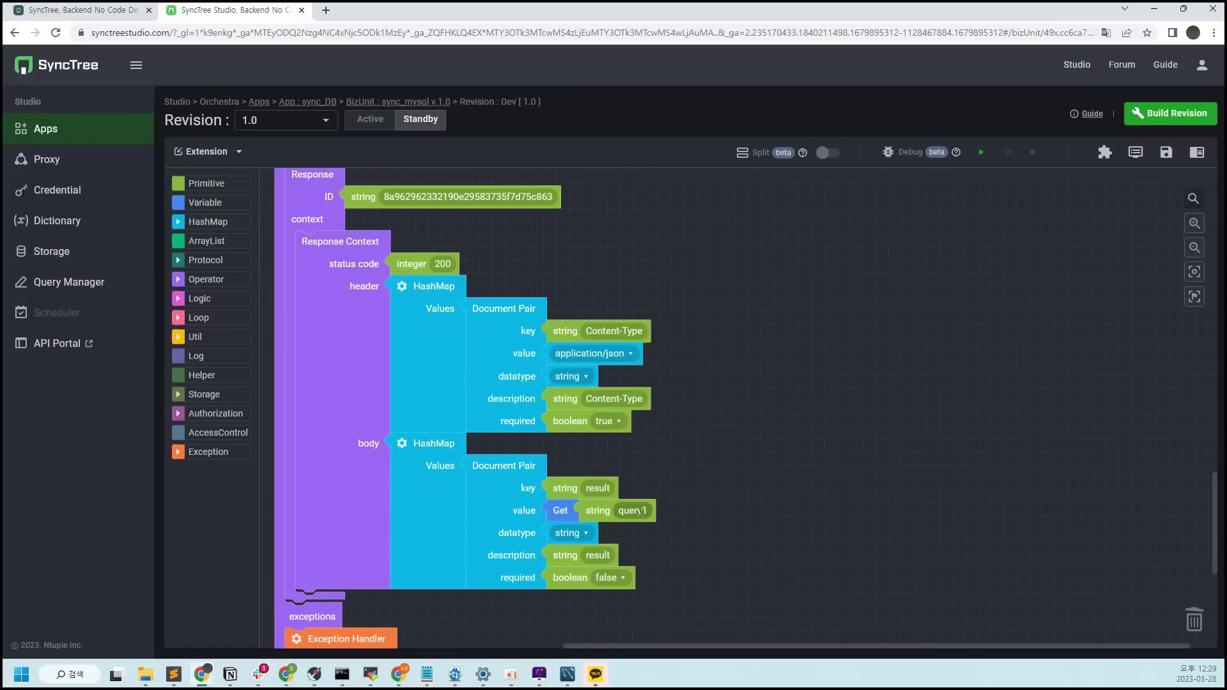
{"action": "left_click", "coordinate": [1173, 113]}
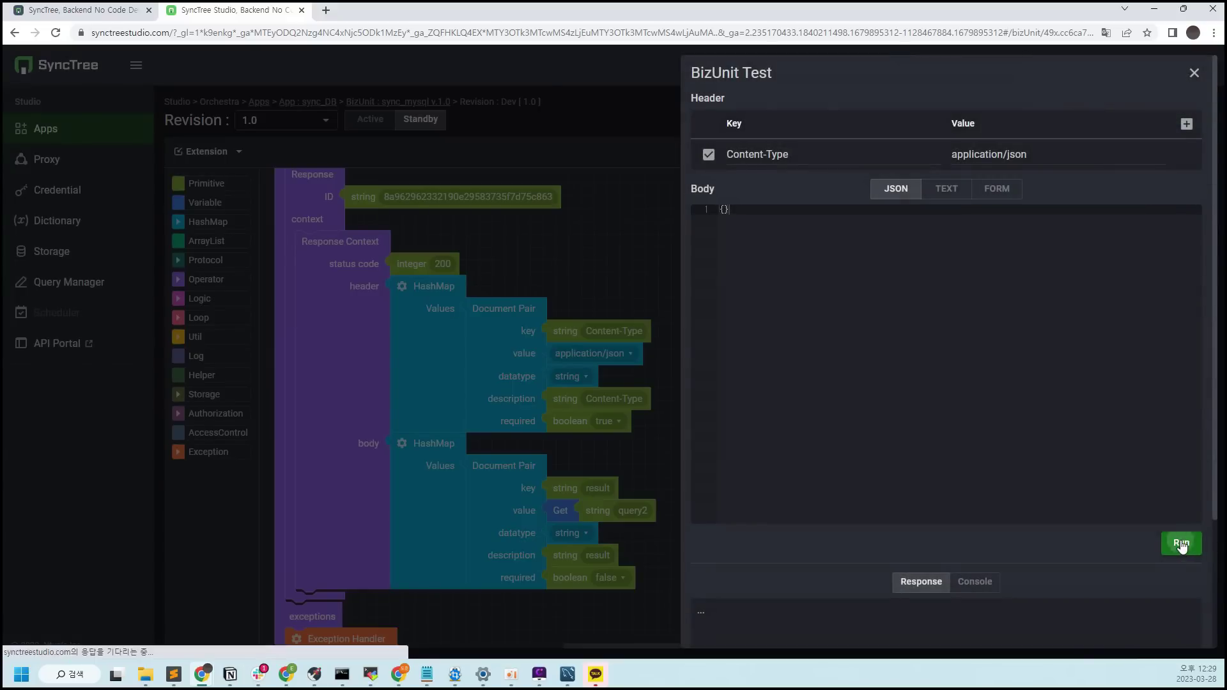
{"action": "left_click", "coordinate": [1181, 543]}
{"action": "scroll", "coordinate": [1082, 534], "scroll_direction": "down", "scroll_amount": 4}
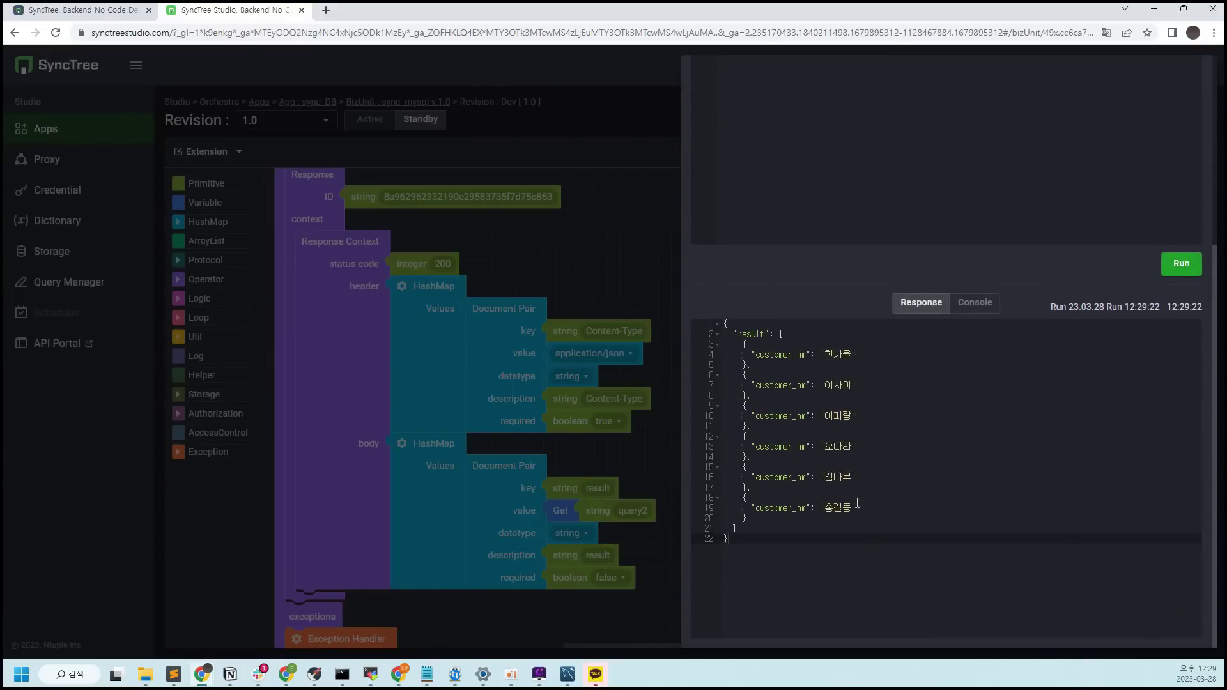
{"action": "scroll", "coordinate": [1042, 301], "scroll_direction": "up", "scroll_amount": 4}
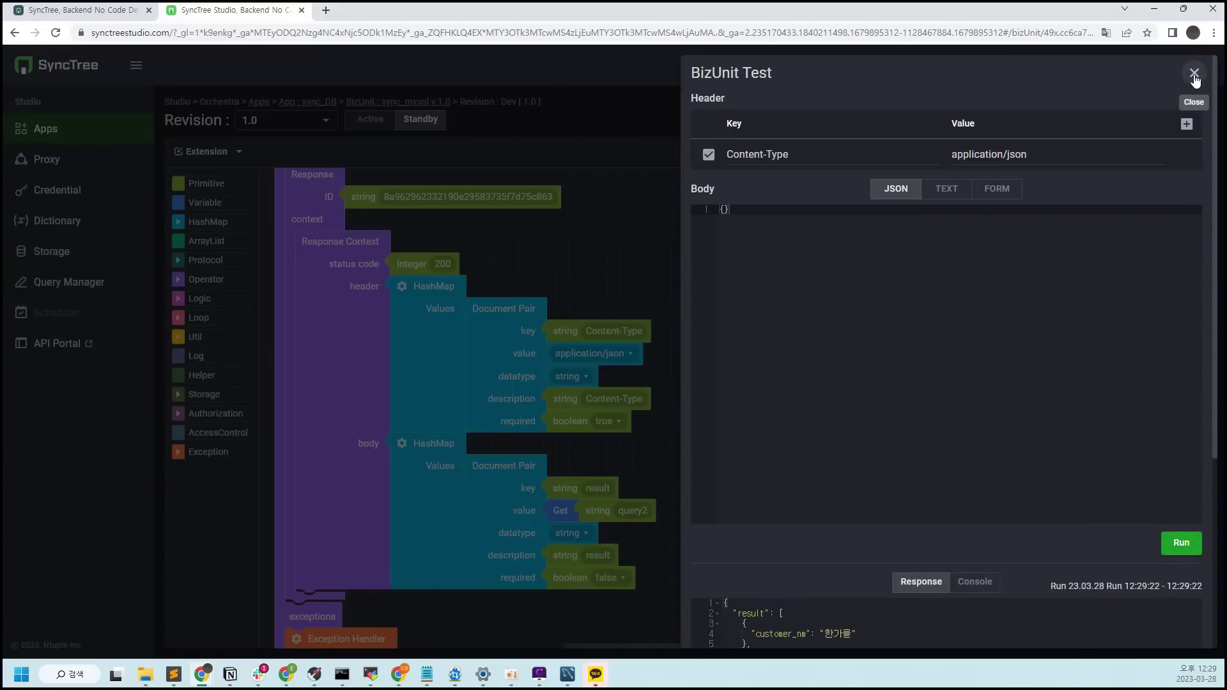
{"action": "left_click", "coordinate": [1194, 73]}
Switch the returned variable to procedure, rebuild, and test the customer and product names
{"action": "scroll", "coordinate": [726, 485], "scroll_direction": "up", "scroll_amount": 5}
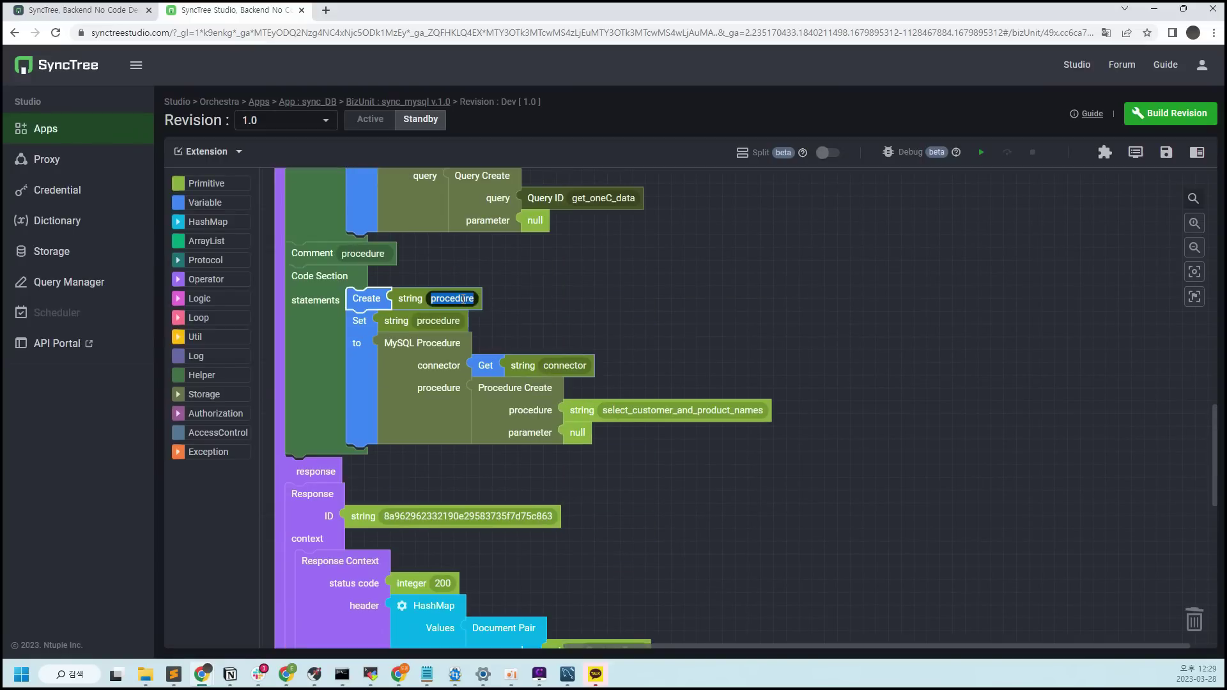
{"action": "scroll", "coordinate": [642, 325], "scroll_direction": "down", "scroll_amount": 8}
{"action": "left_click", "coordinate": [642, 325]}
{"action": "type", "text": "procedure"}
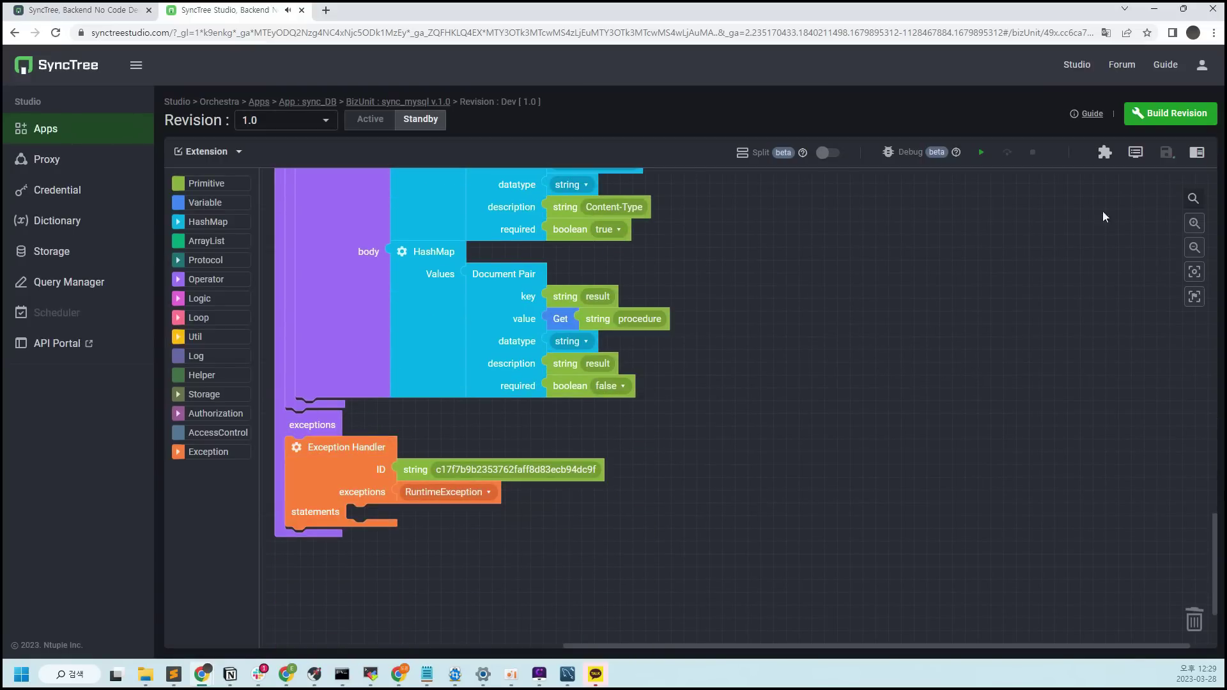
{"action": "left_click", "coordinate": [1170, 113]}
{"action": "left_click", "coordinate": [1135, 154]}
{"action": "left_click", "coordinate": [1181, 544]}
{"action": "scroll", "coordinate": [1100, 502], "scroll_direction": "down", "scroll_amount": 3}
{"action": "scroll", "coordinate": [1100, 501], "scroll_direction": "down", "scroll_amount": 1}
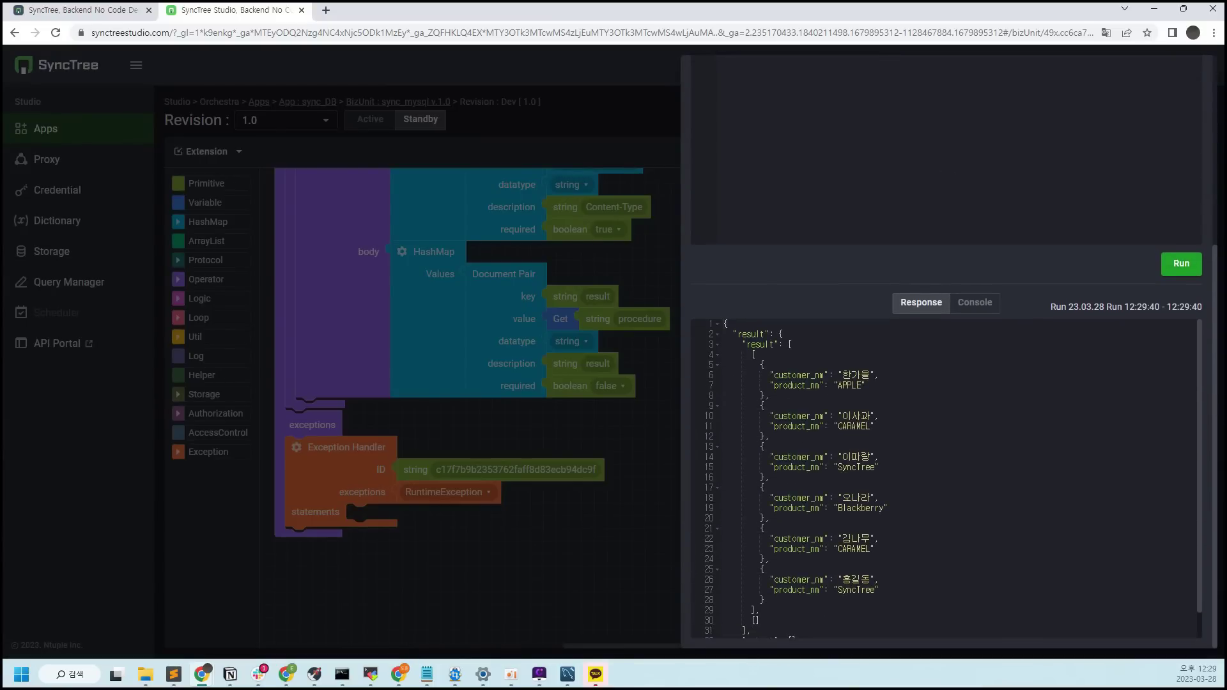
{"action": "scroll", "coordinate": [1116, 84], "scroll_direction": "up", "scroll_amount": 4}
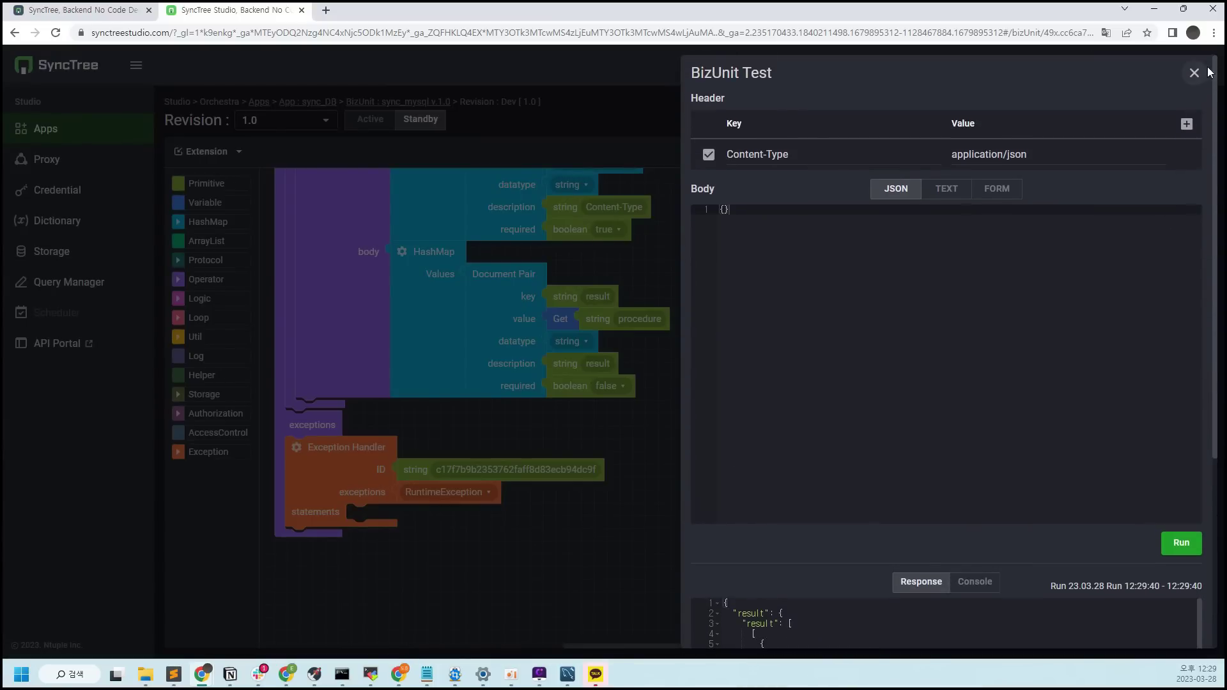
{"action": "left_click", "coordinate": [1201, 77]}
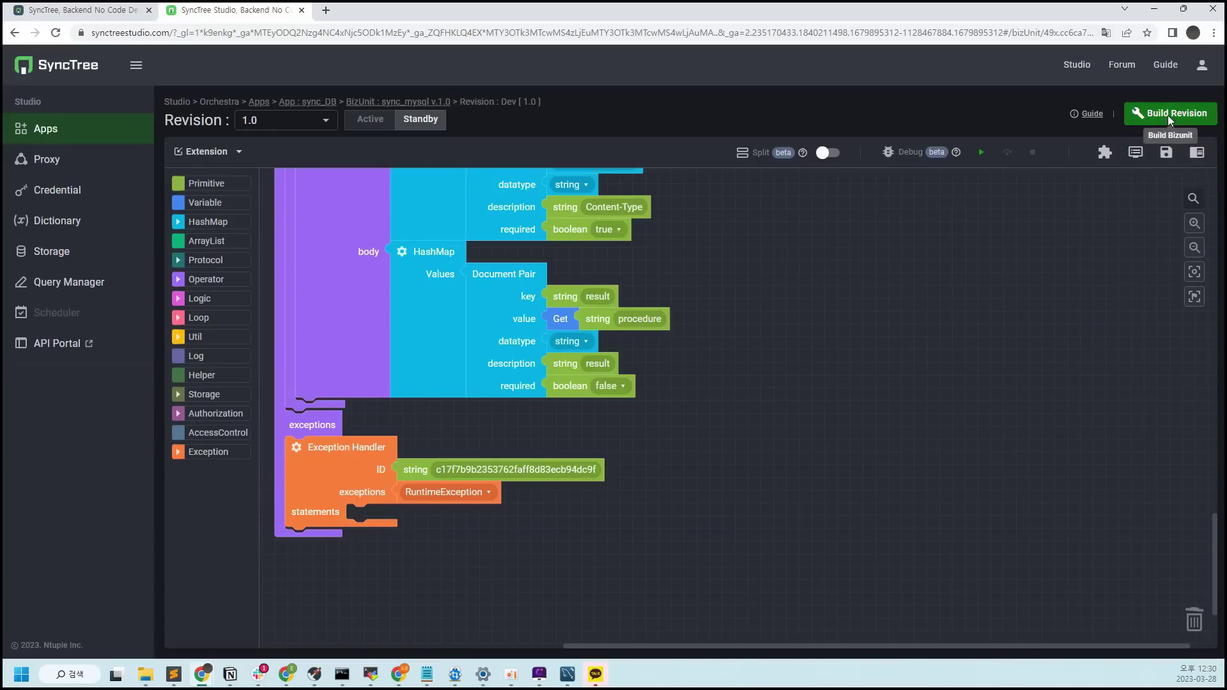
Build the Dev revision and push it to Stage named 1.0 with comment 1.0
{"action": "left_click", "coordinate": [1167, 115]}
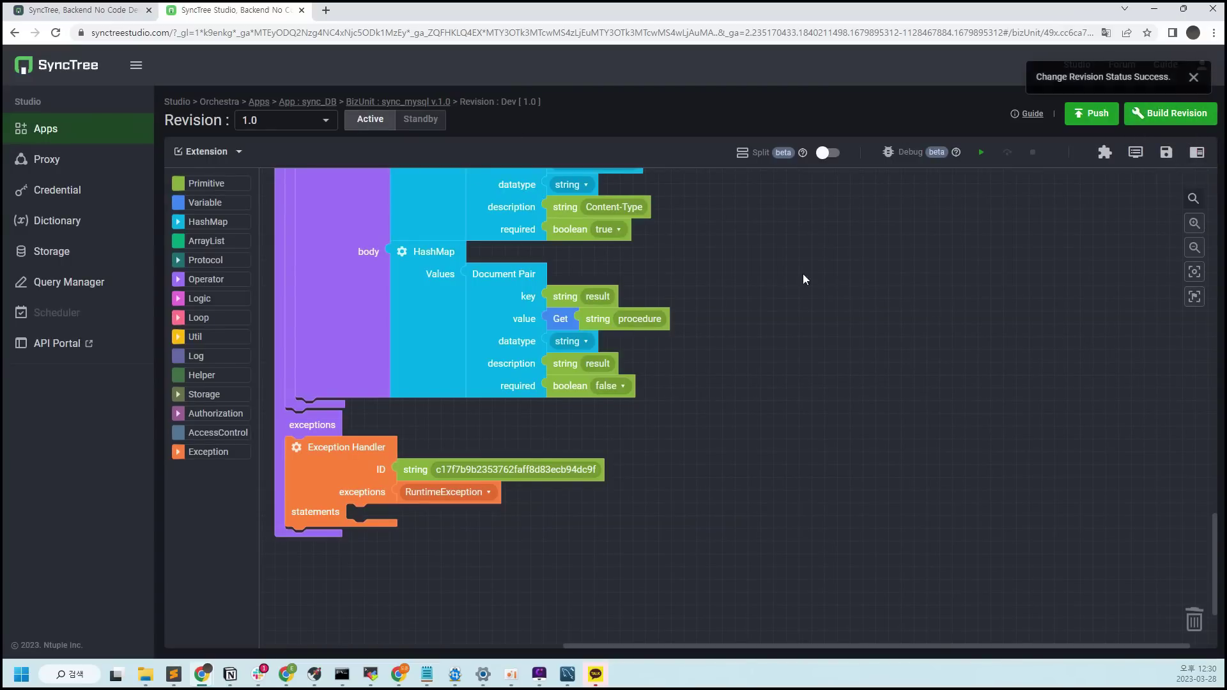
{"action": "left_click", "coordinate": [1105, 121]}
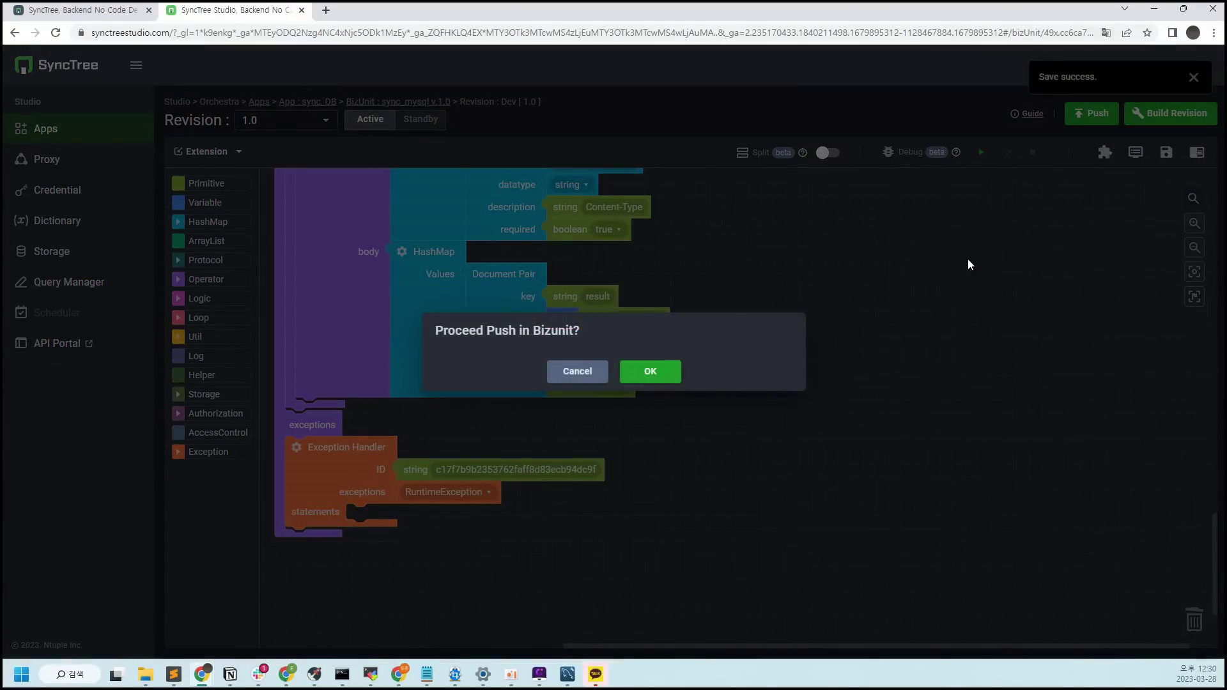
{"action": "left_click", "coordinate": [678, 379]}
{"action": "left_click", "coordinate": [564, 144]}
{"action": "type", "text": "1.0"}
{"action": "key", "text": "Tab"}
{"action": "type", "text": "1.0"}
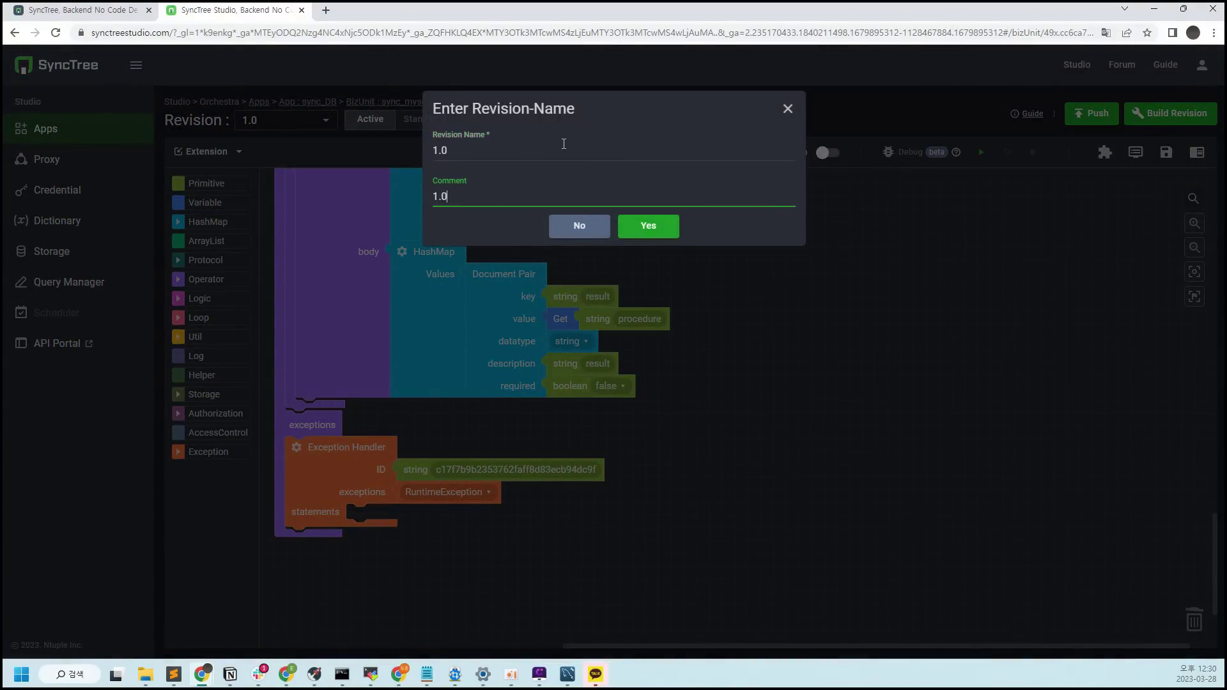
{"action": "left_click", "coordinate": [659, 221]}
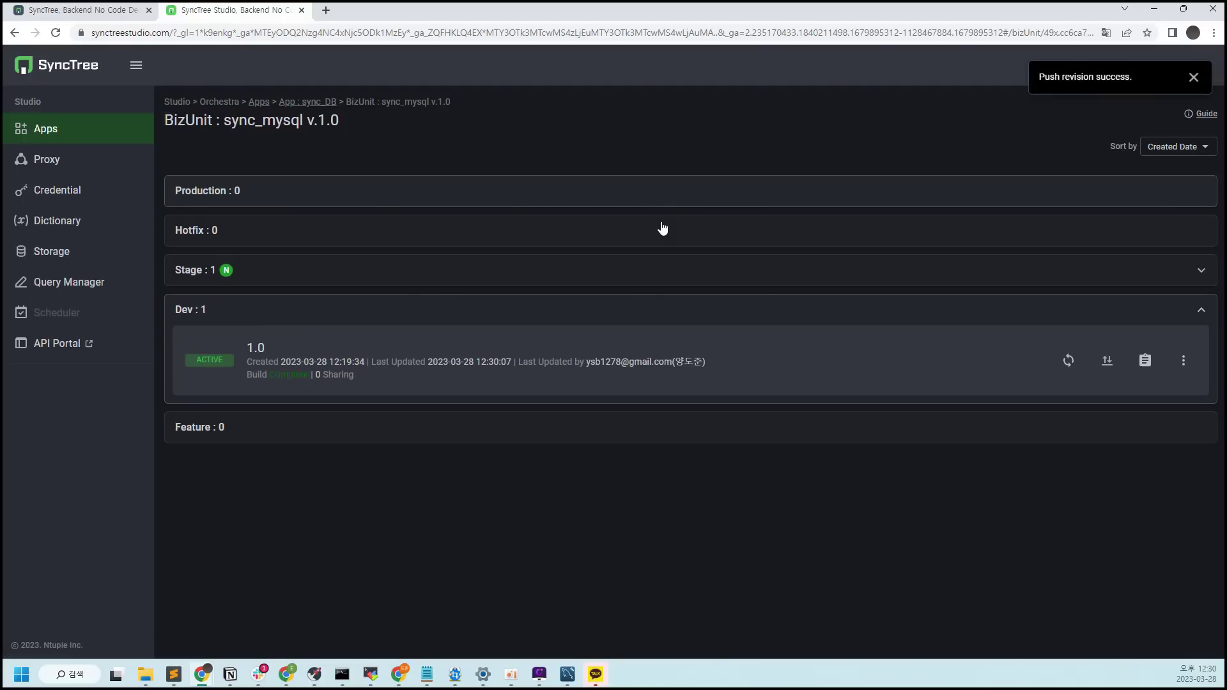
{"action": "left_click", "coordinate": [462, 282]}
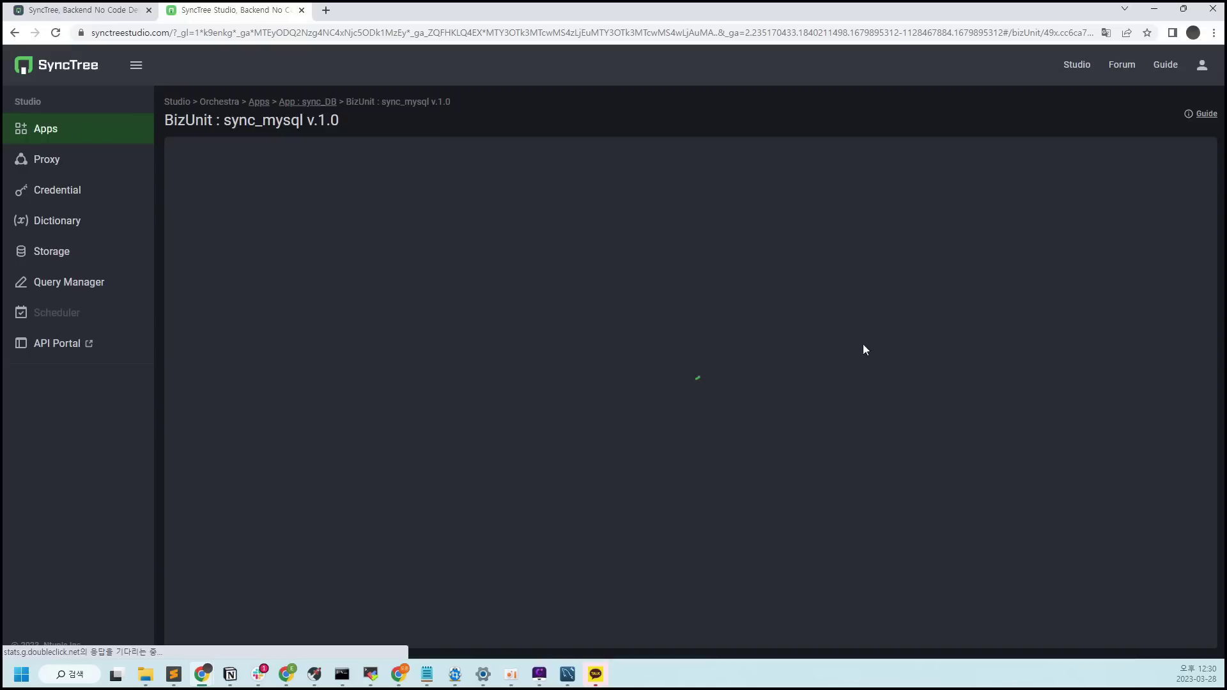
Build and activate the Stage revision, then push it to Production as 1.0 with comment 1.0
{"action": "left_click", "coordinate": [1168, 118]}
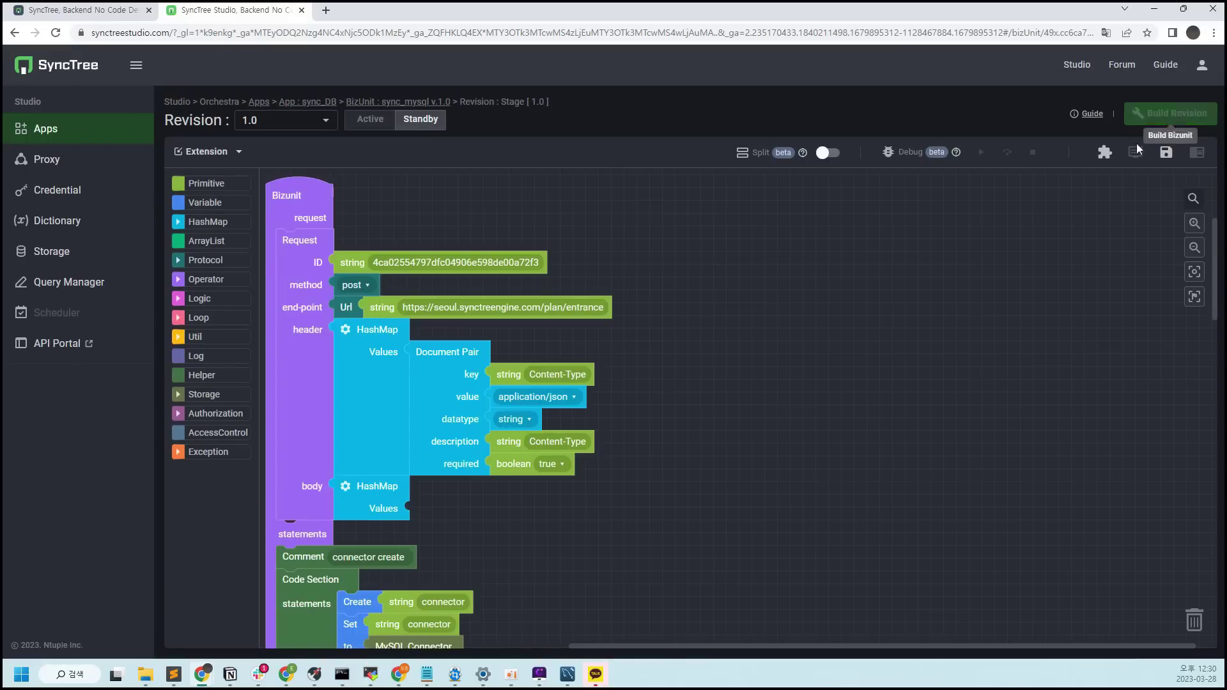
{"action": "left_click", "coordinate": [375, 128]}
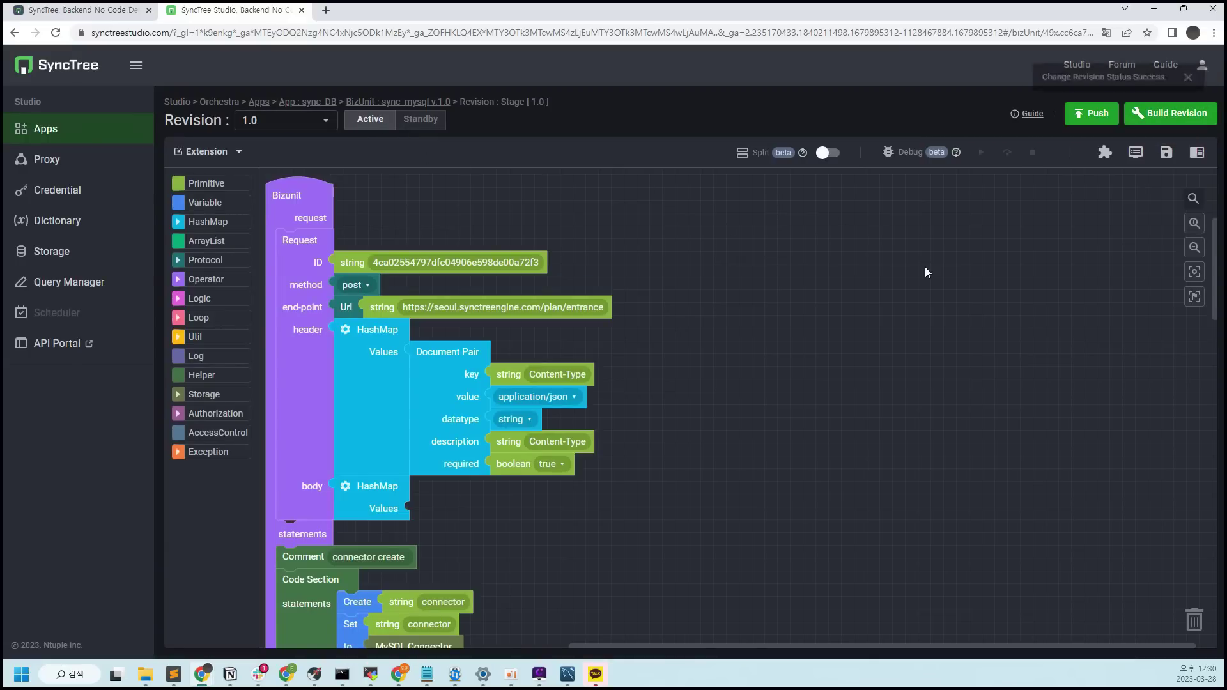
{"action": "left_click", "coordinate": [1090, 114]}
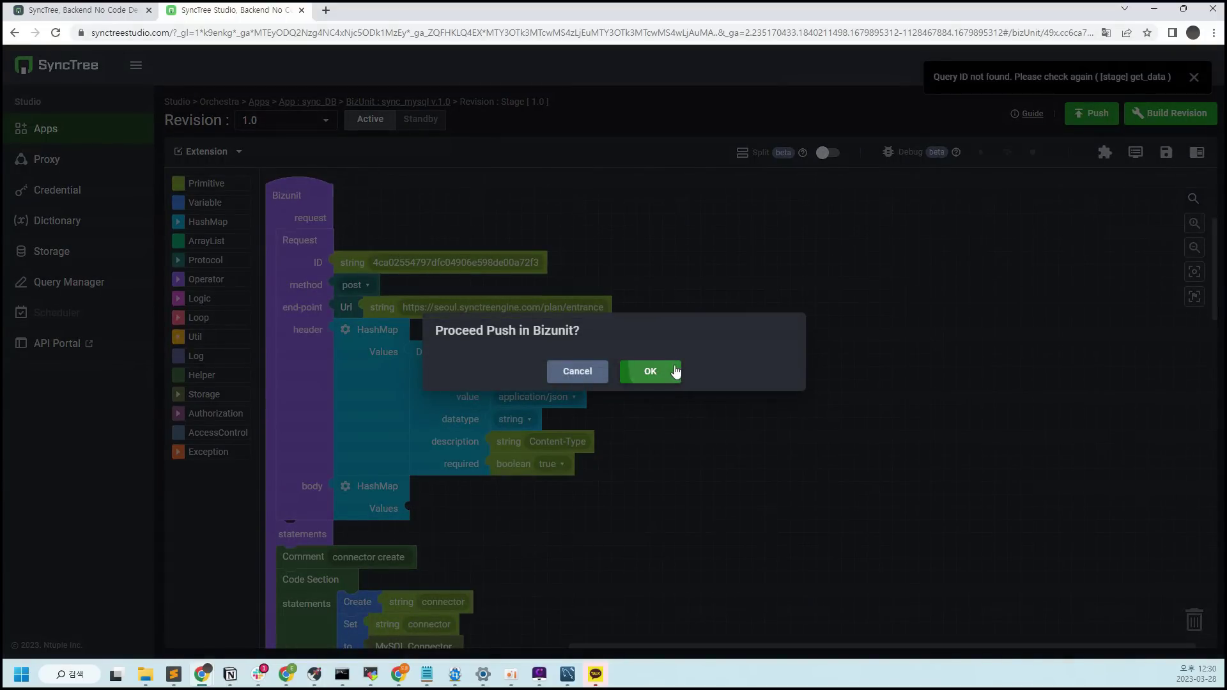
{"action": "left_click", "coordinate": [678, 372]}
{"action": "left_click", "coordinate": [623, 145]}
{"action": "type", "text": "1.0"}
{"action": "key", "text": "Tab"}
{"action": "type", "text": "1.0"}
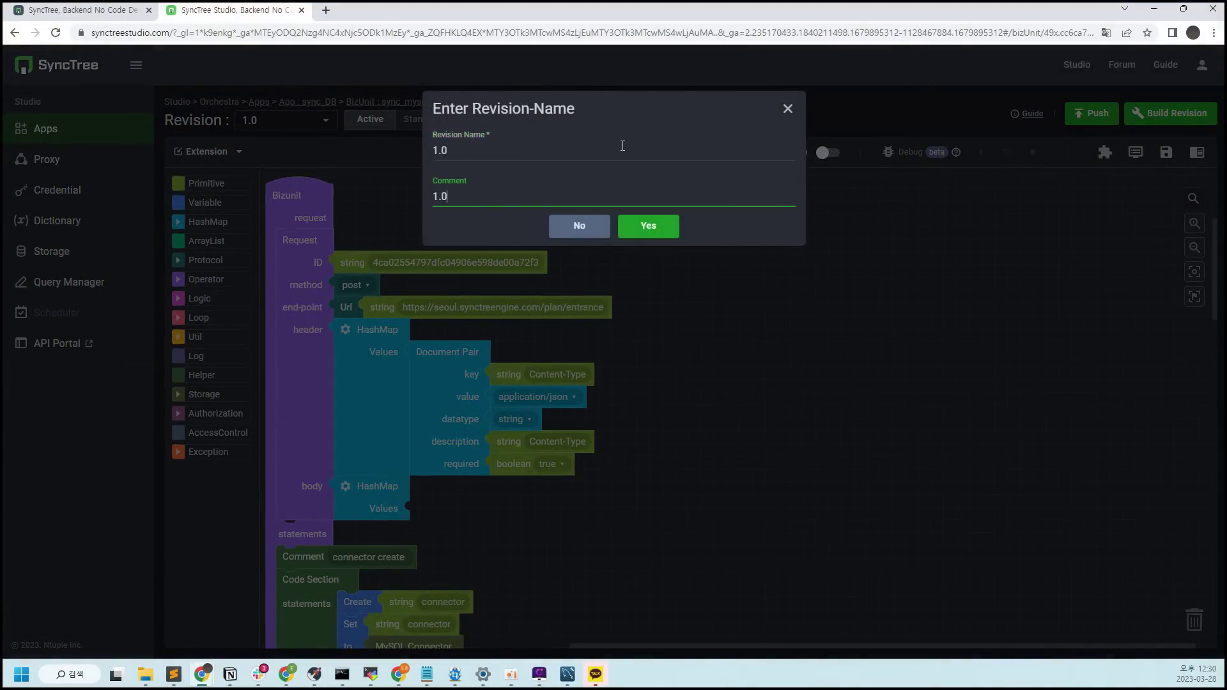
{"action": "left_click", "coordinate": [652, 230]}
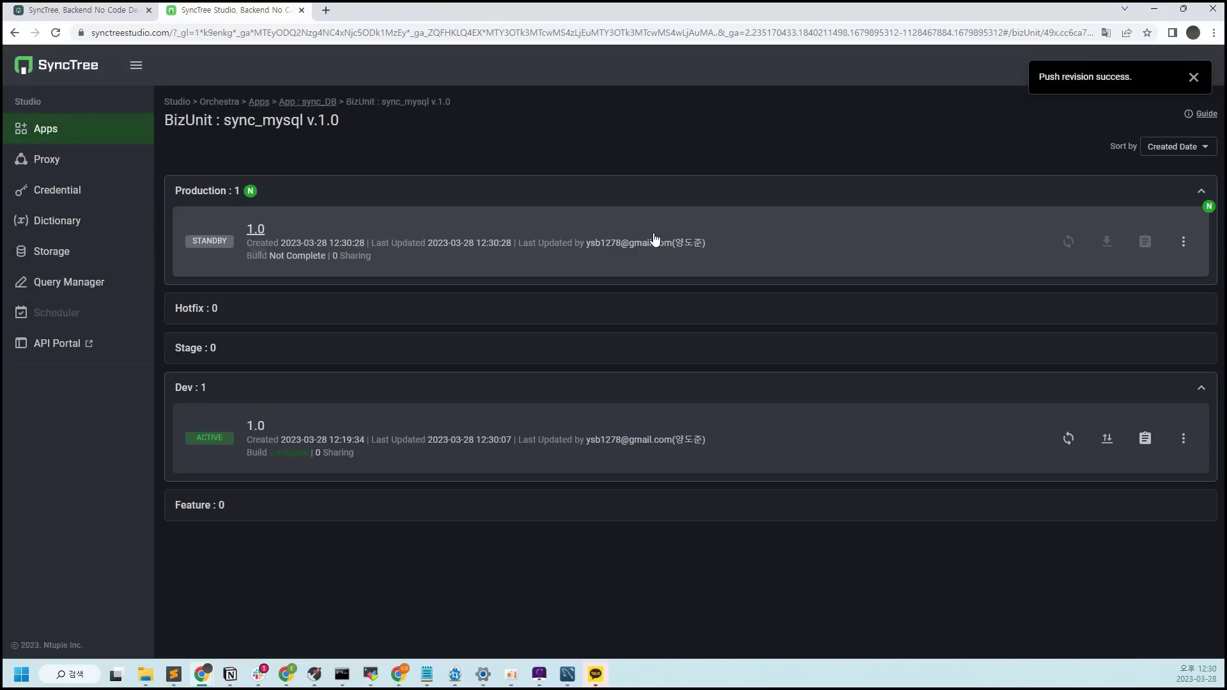
{"action": "left_click", "coordinate": [718, 266]}
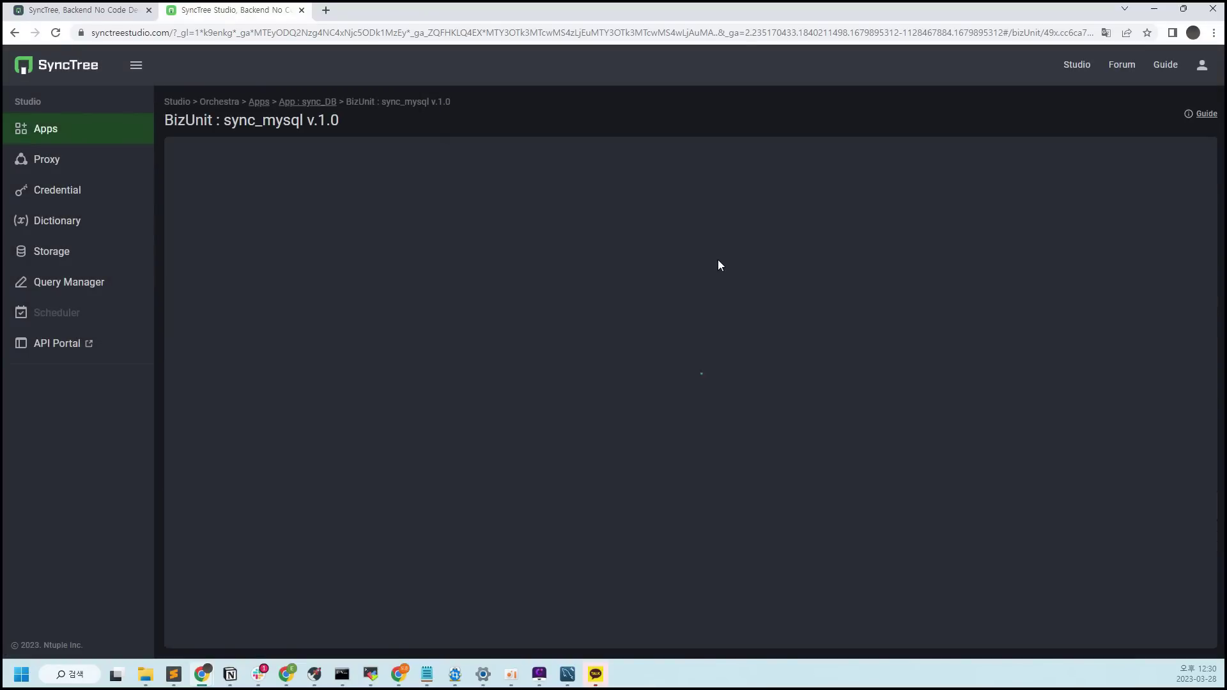
Activate the Production revision and promote the get_data query from Dev through Stage to Production
{"action": "left_click", "coordinate": [370, 120]}
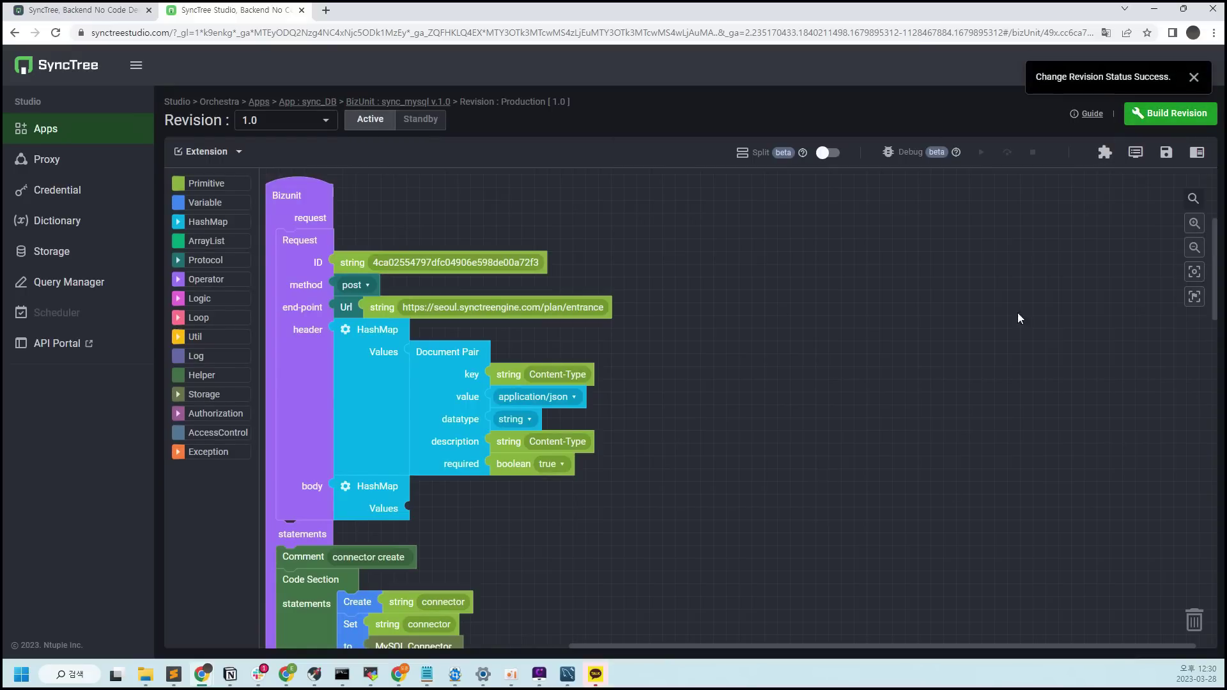
{"action": "left_click", "coordinate": [109, 285]}
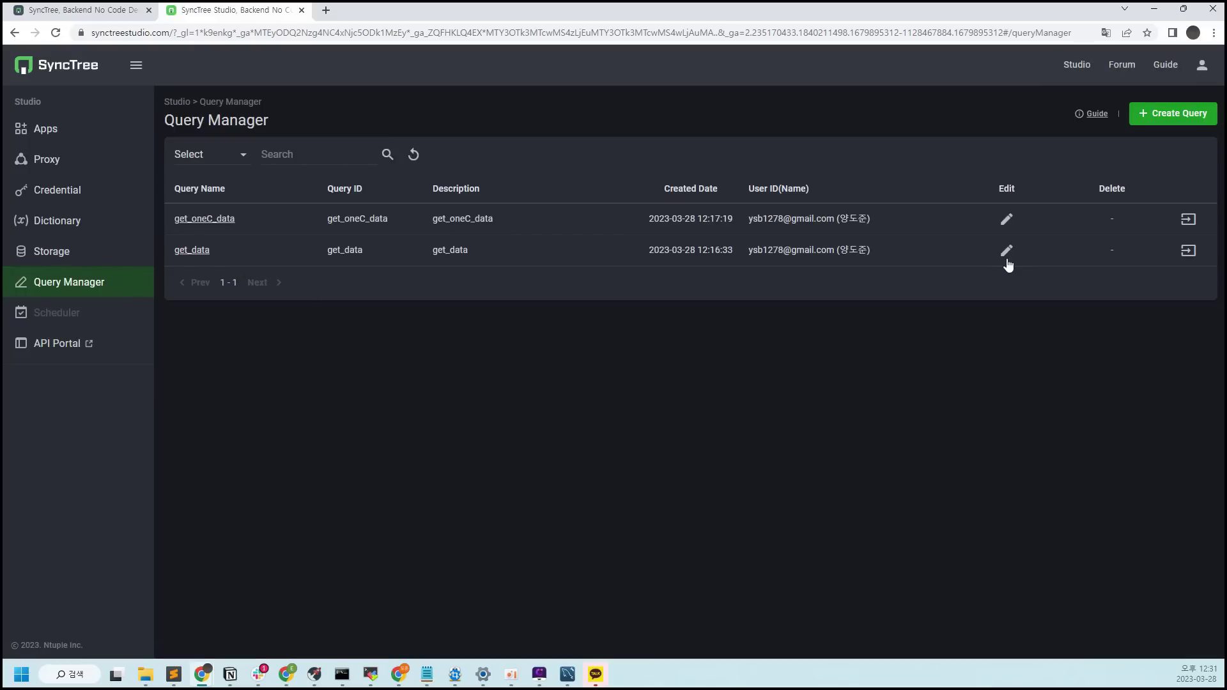
{"action": "left_click", "coordinate": [1188, 249]}
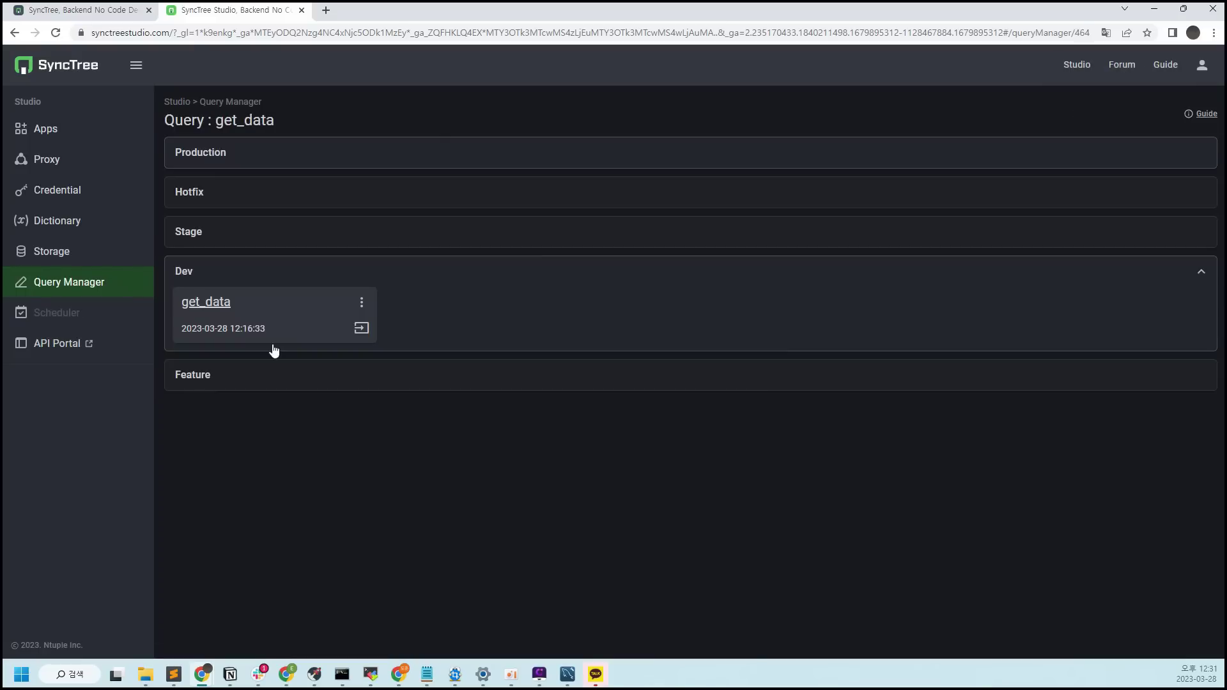
{"action": "left_click", "coordinate": [361, 329]}
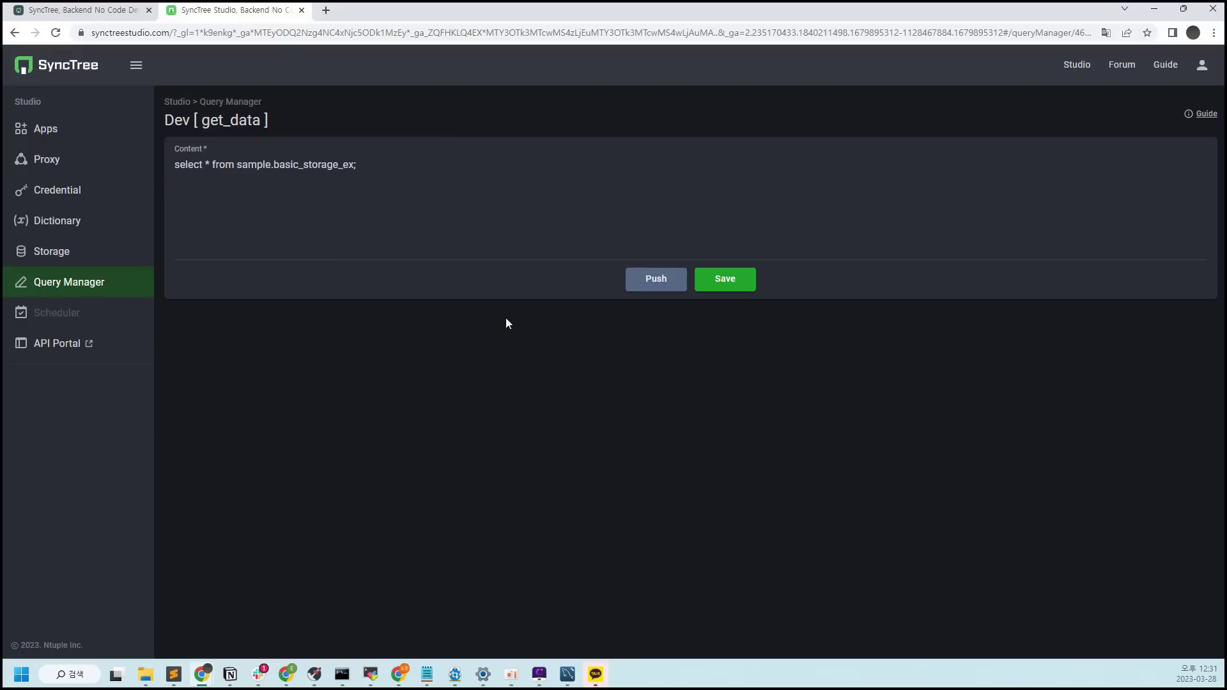
{"action": "left_click", "coordinate": [667, 281]}
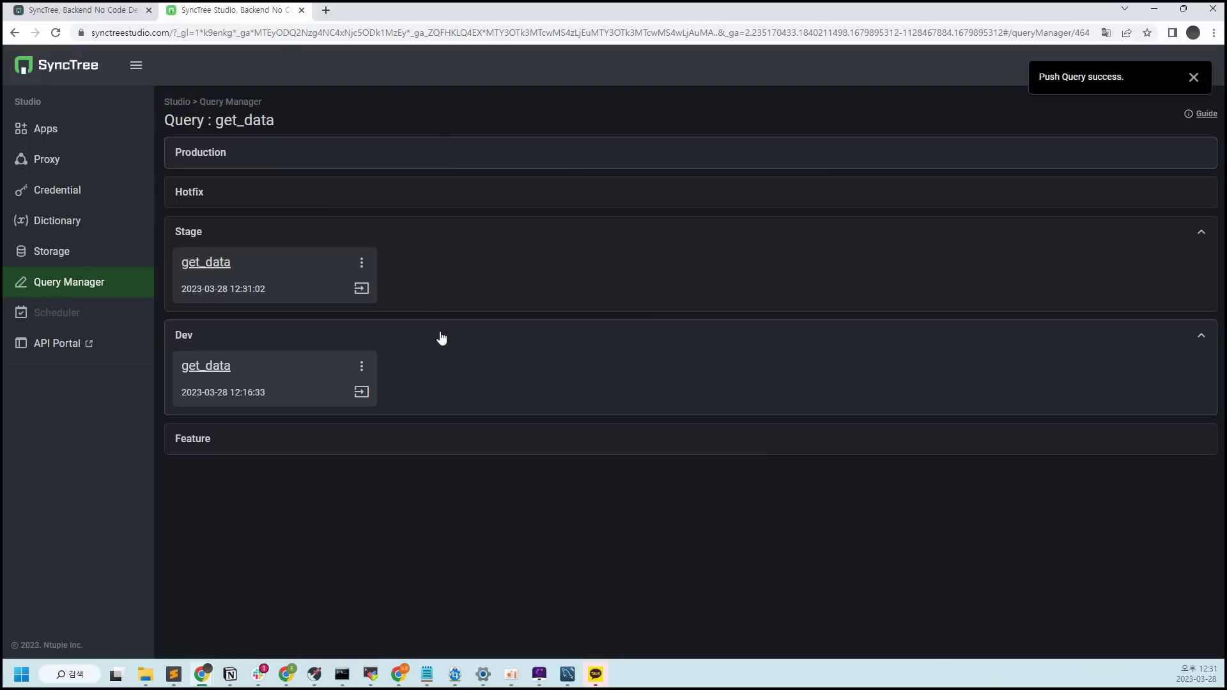
{"action": "left_click", "coordinate": [362, 288]}
{"action": "left_click", "coordinate": [658, 285]}
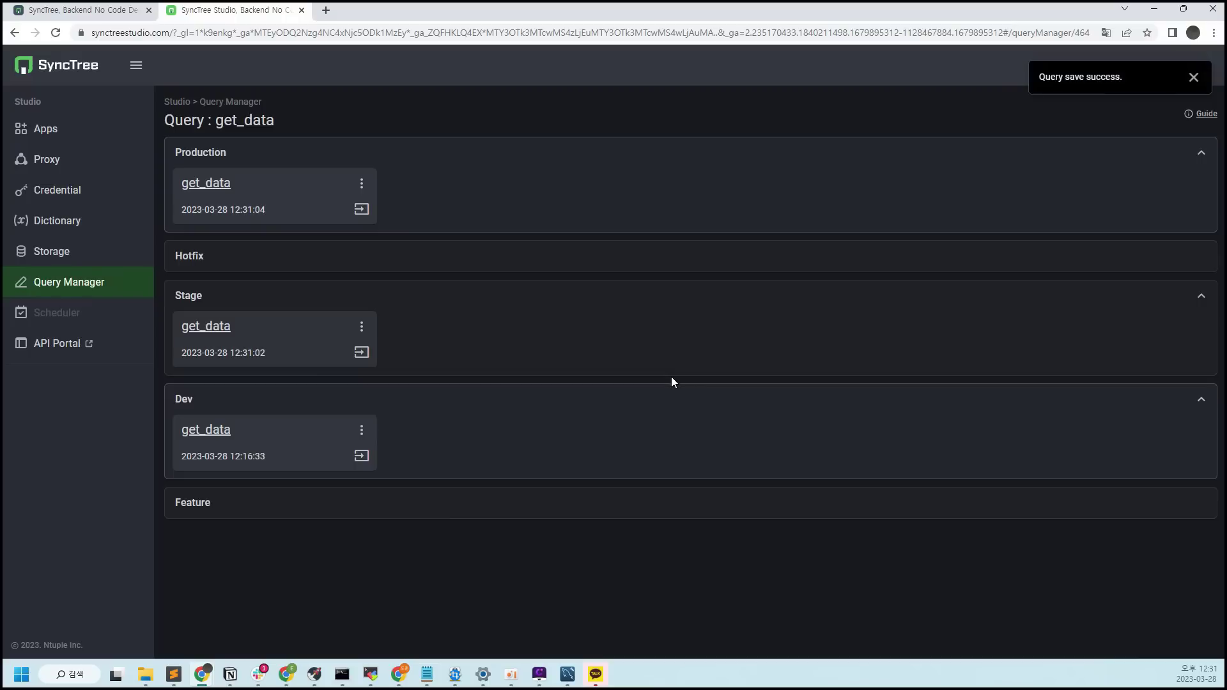
Promote the get_oneC_data query from Dev through Stage to Production and return to the Apps list
{"action": "left_click", "coordinate": [113, 284]}
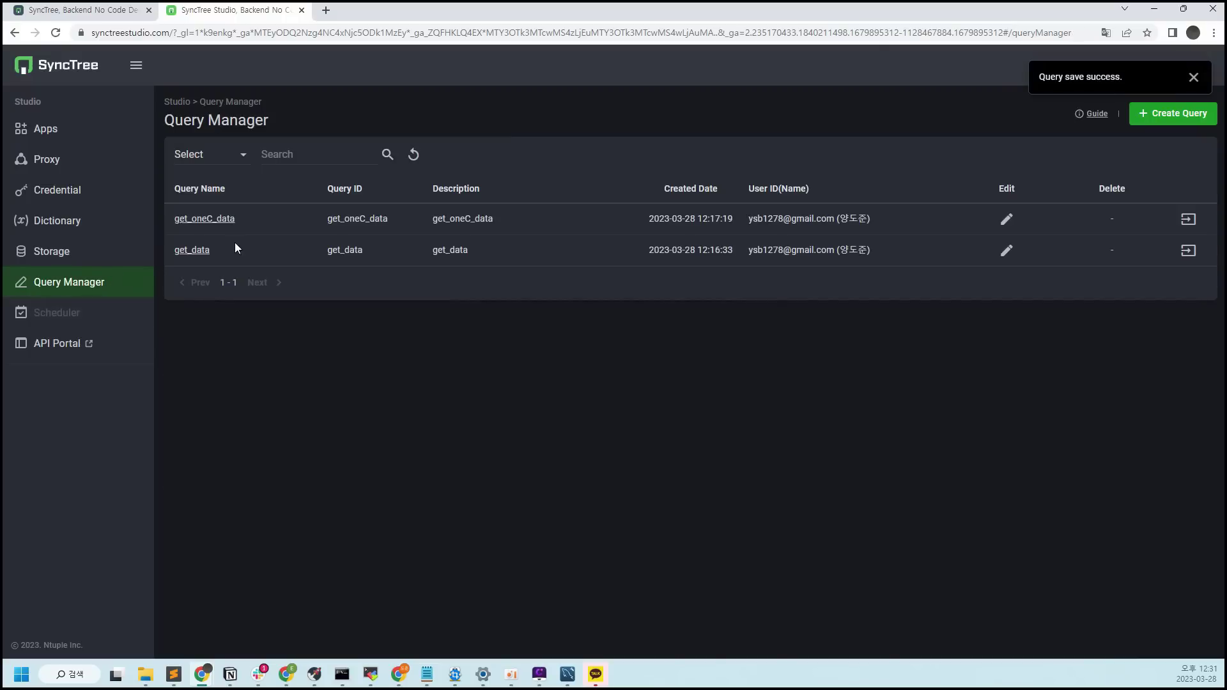
{"action": "left_click", "coordinate": [1188, 220]}
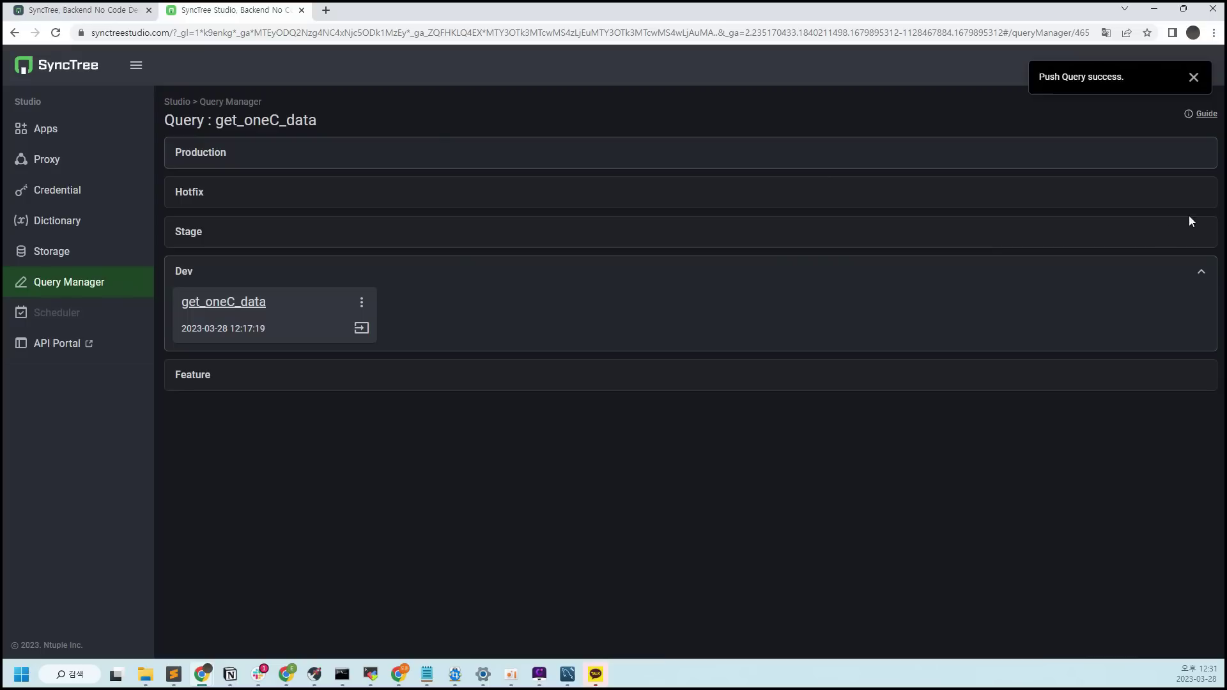
{"action": "left_click", "coordinate": [361, 328]}
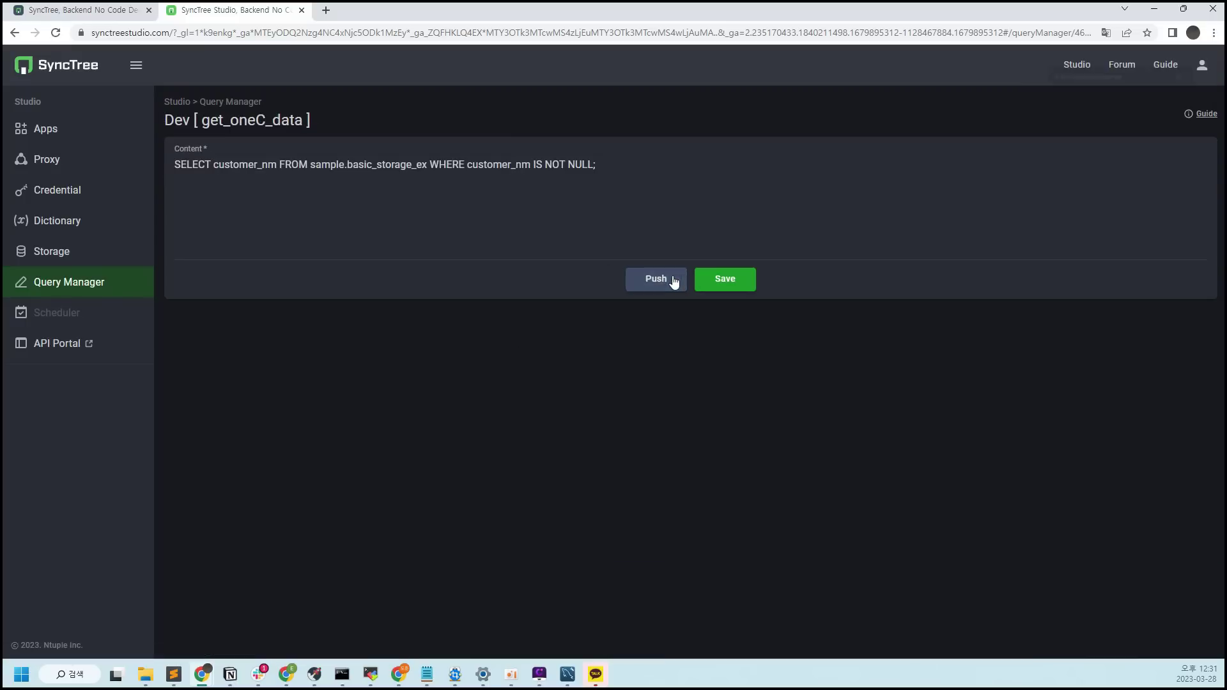
{"action": "left_click", "coordinate": [657, 281]}
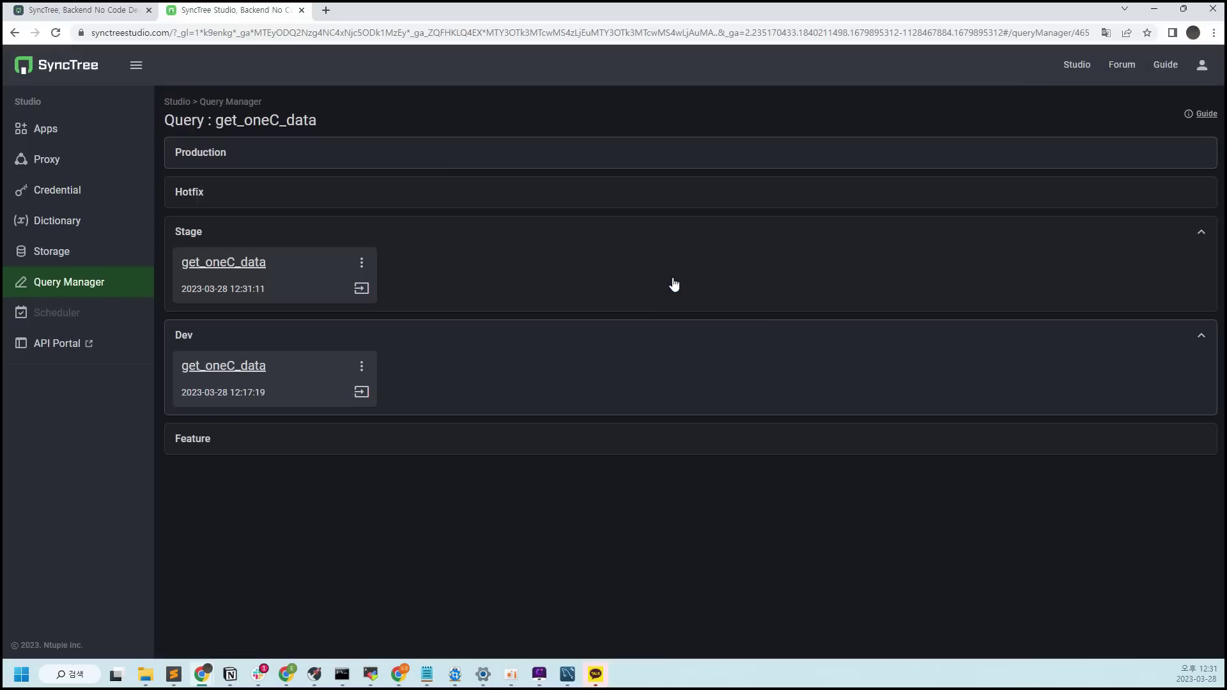
{"action": "left_click", "coordinate": [368, 291]}
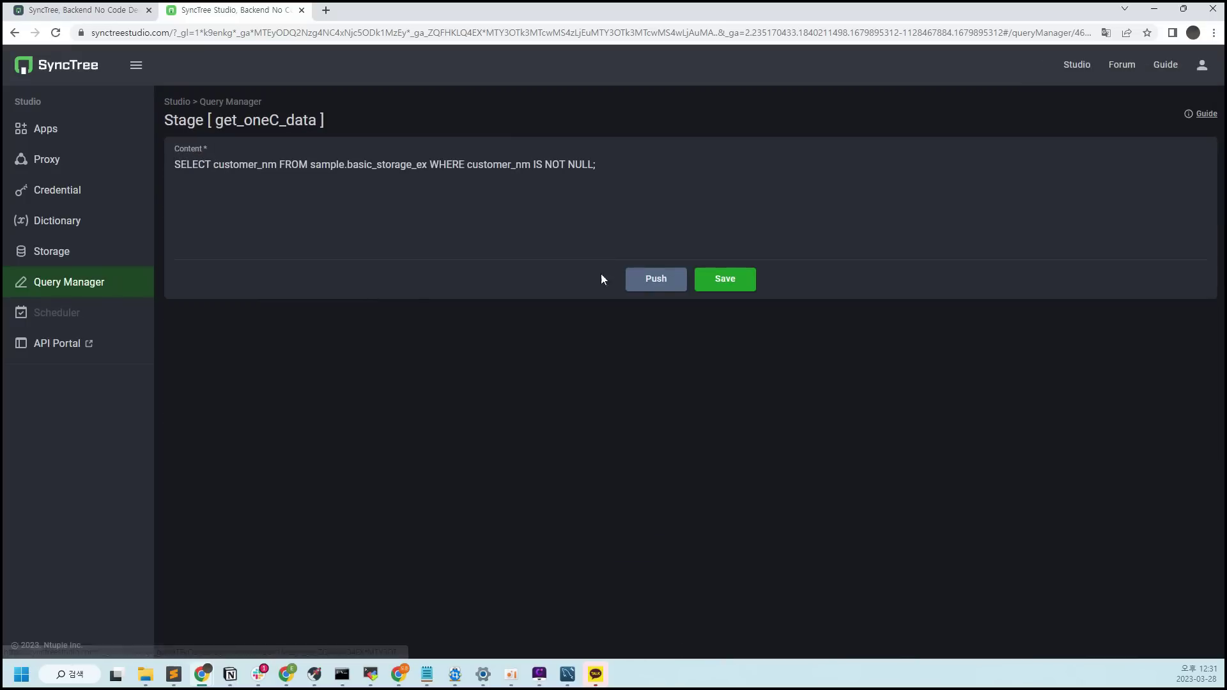
{"action": "left_click", "coordinate": [657, 281]}
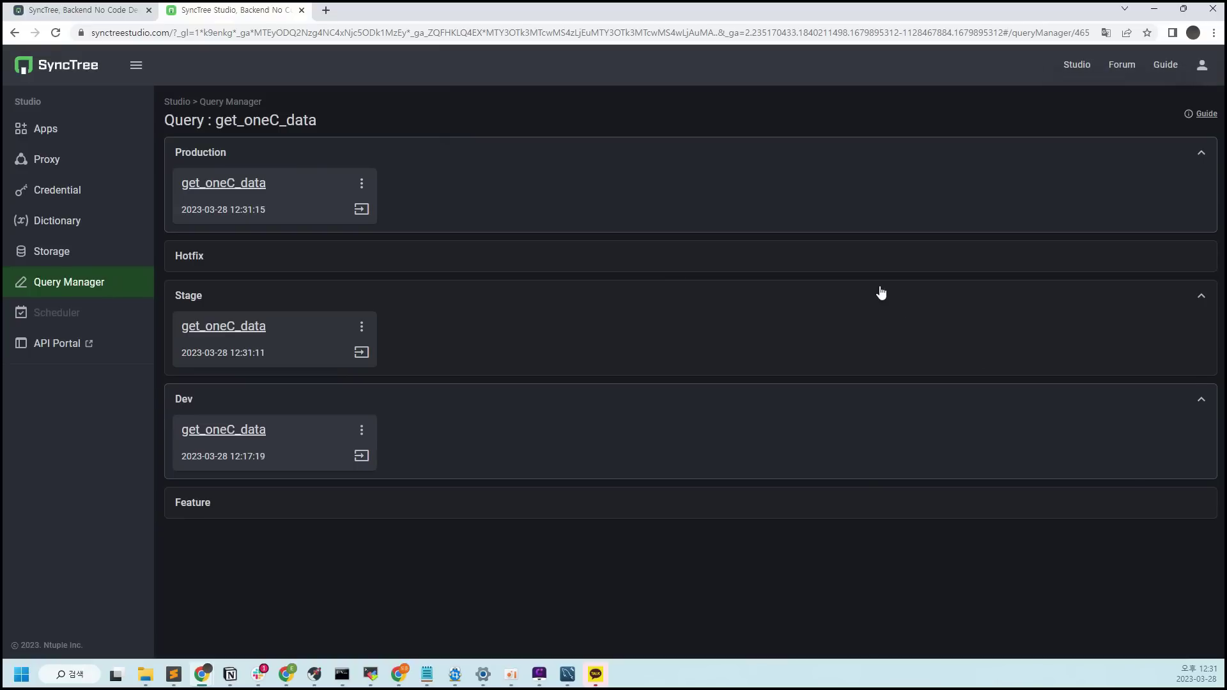
{"action": "left_click", "coordinate": [45, 131]}
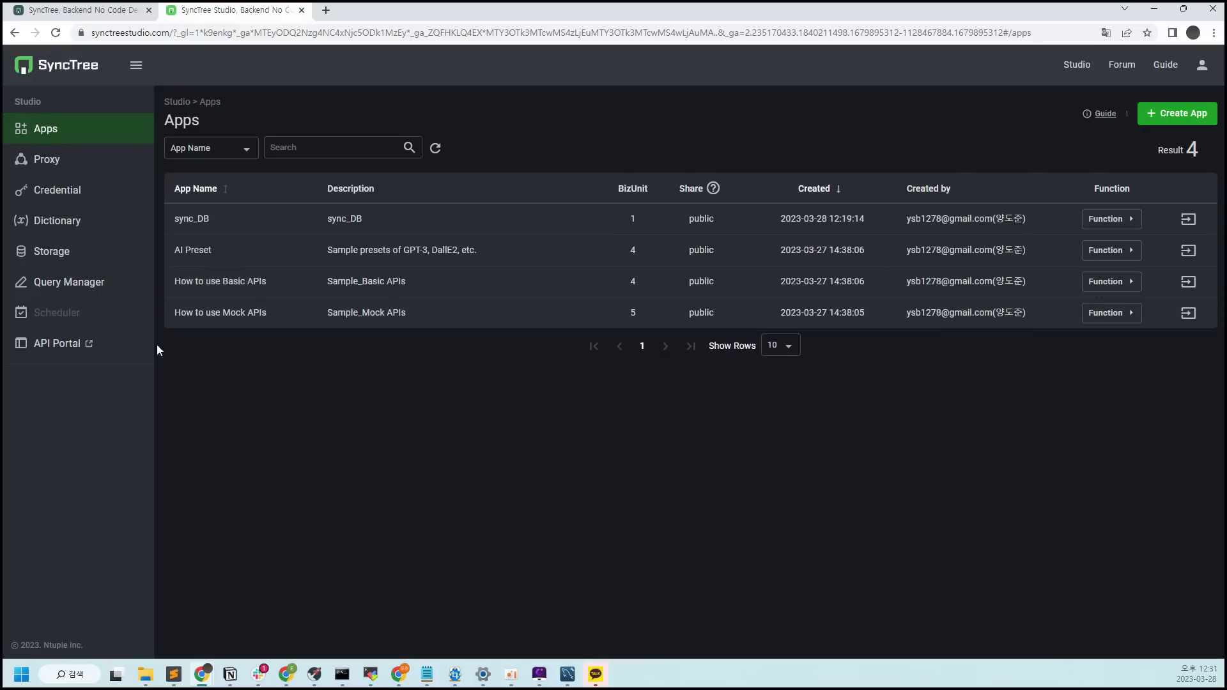
In the API Portal, start a new API named get_data with display name get_data
{"action": "left_click", "coordinate": [64, 345]}
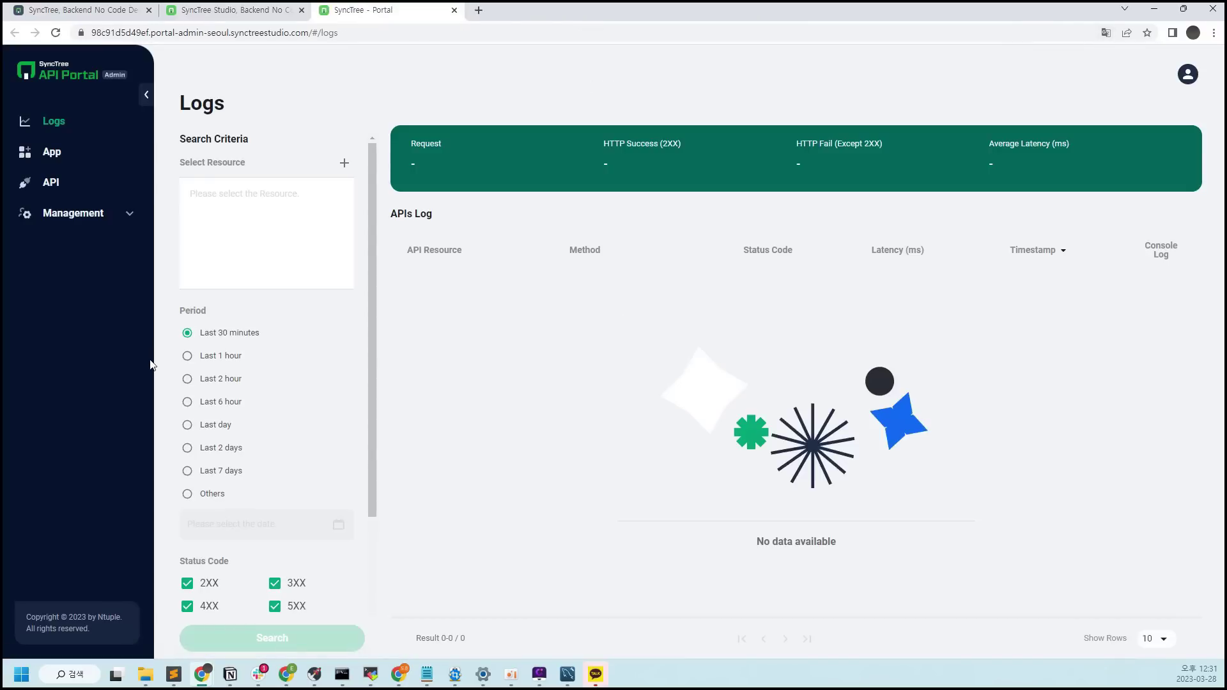
{"action": "left_click", "coordinate": [88, 186]}
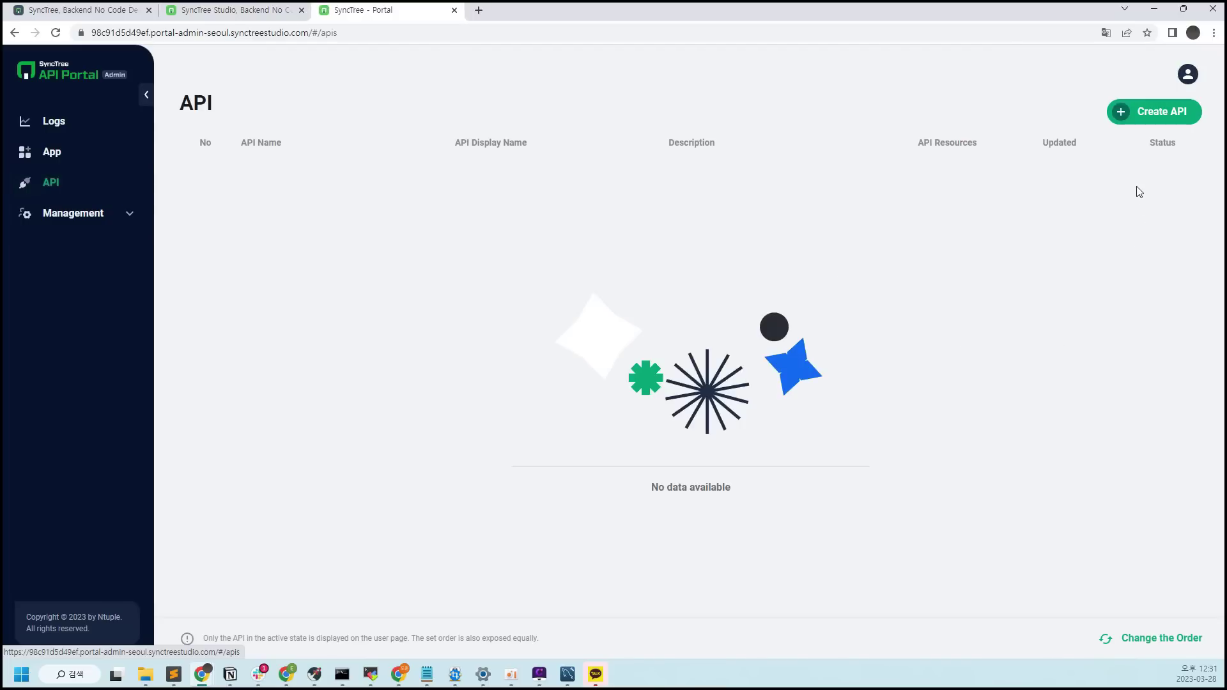
{"action": "left_click", "coordinate": [1160, 112]}
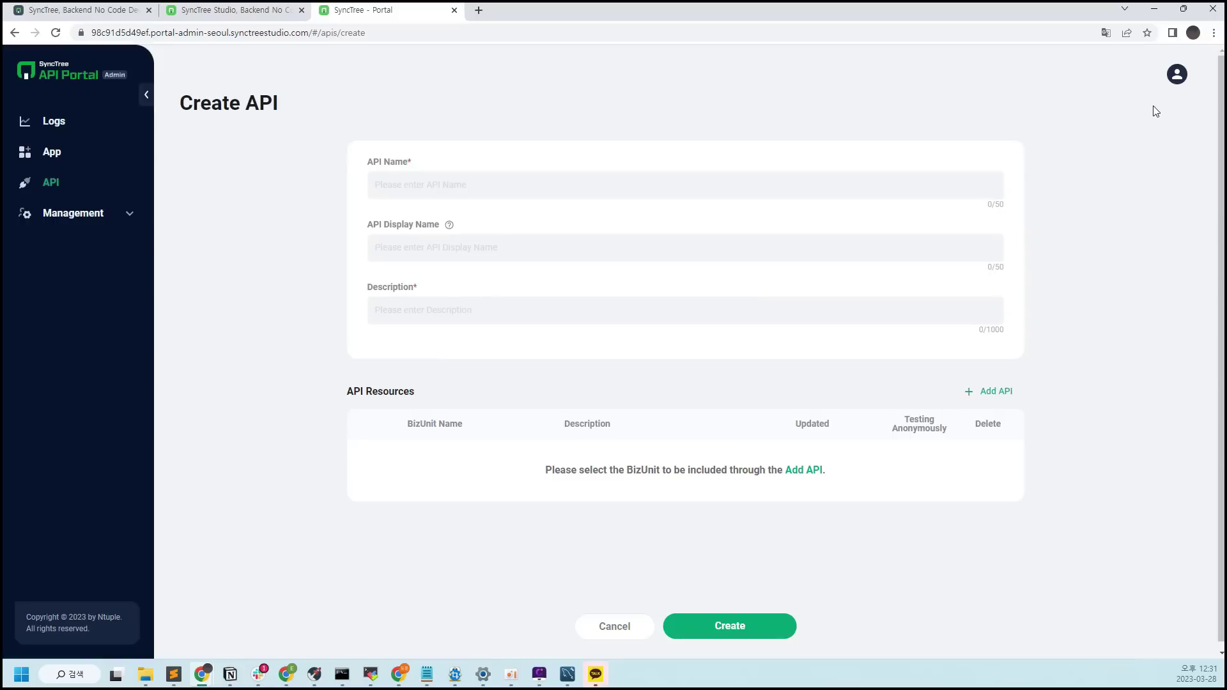
{"action": "type", "text": "get_data"}
{"action": "left_click_drag", "start_coordinate": [619, 183], "coordinate": [196, 252]}
{"action": "key", "text": "ctrl+c"}
{"action": "left_click", "coordinate": [458, 242]}
{"action": "key", "text": "ctrl+v"}
{"action": "key", "text": "ctrl+v"}
Add the sync_mysql BizUnit as a resource and create the get_data API
{"action": "left_click", "coordinate": [991, 392]}
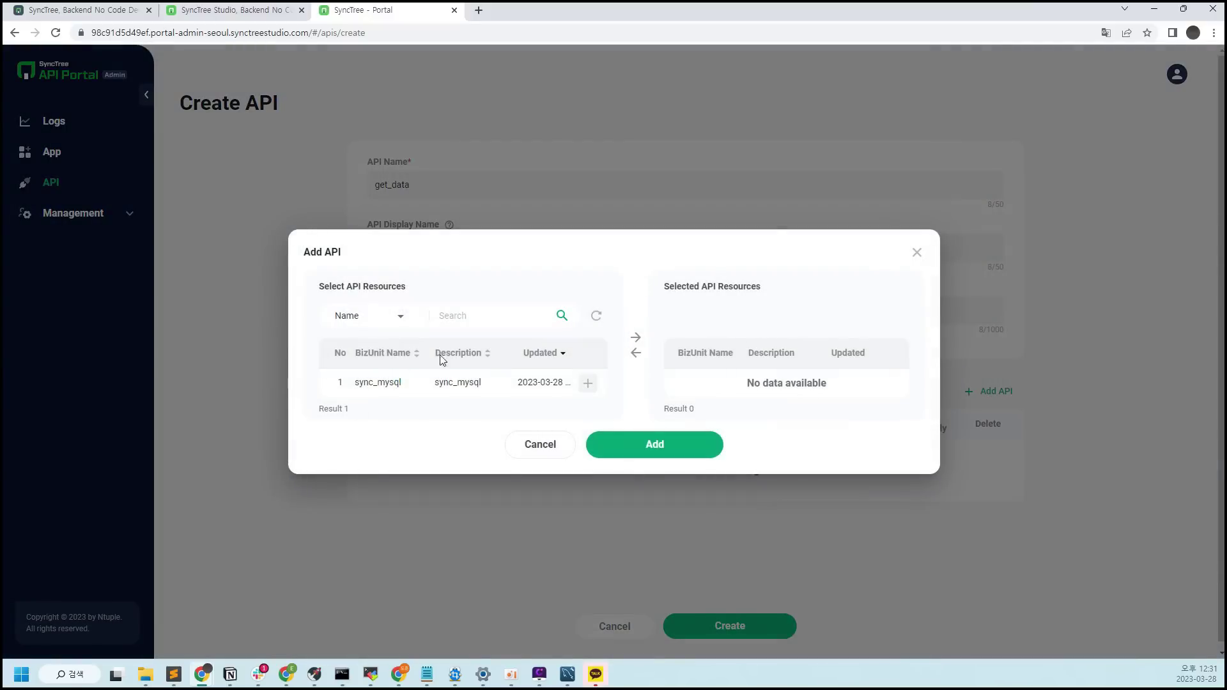
{"action": "left_click", "coordinate": [587, 384]}
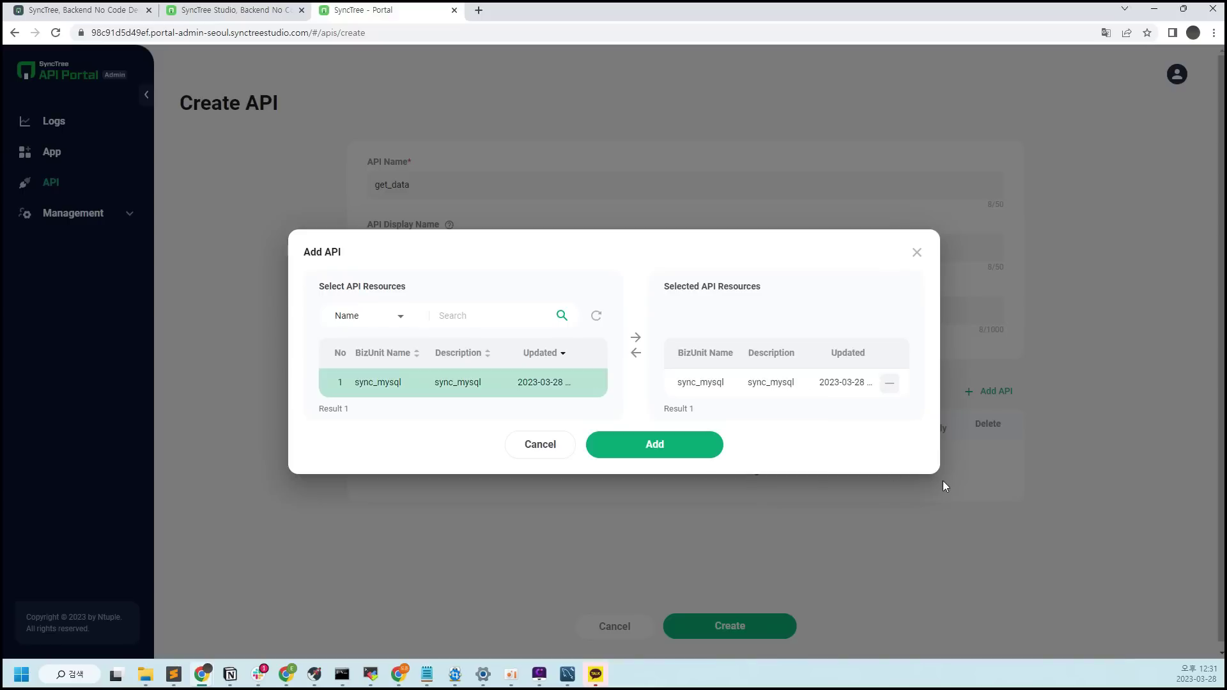
{"action": "left_click", "coordinate": [707, 447]}
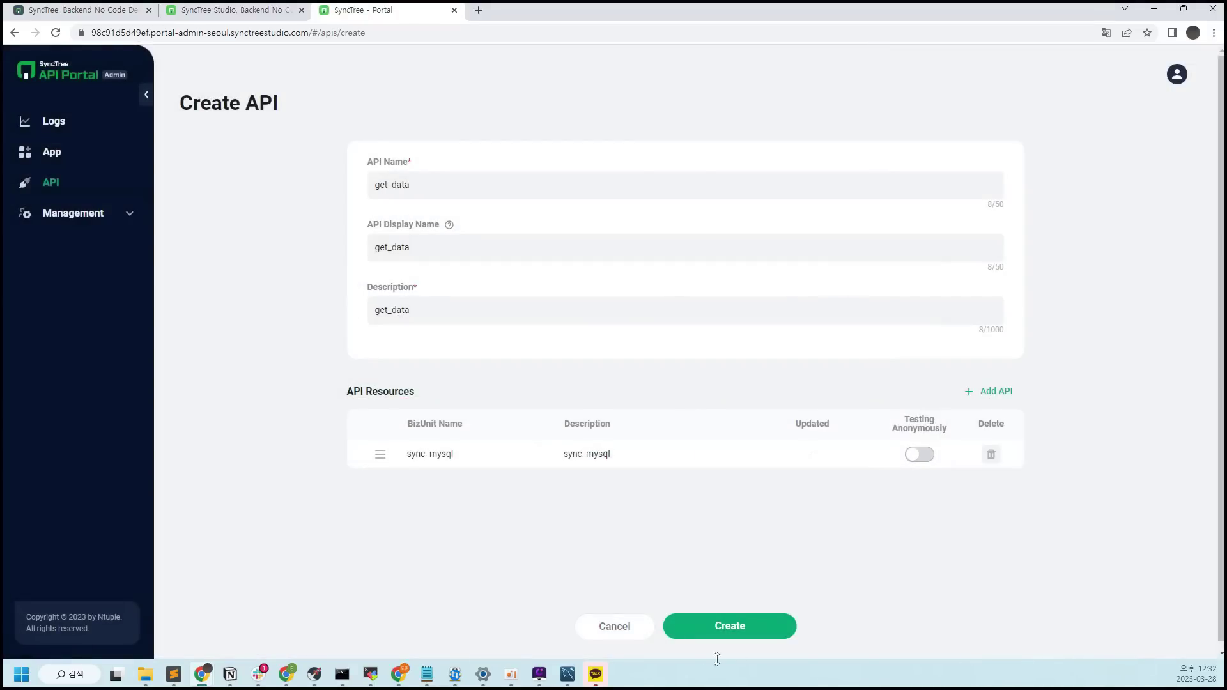
{"action": "left_click", "coordinate": [778, 641]}
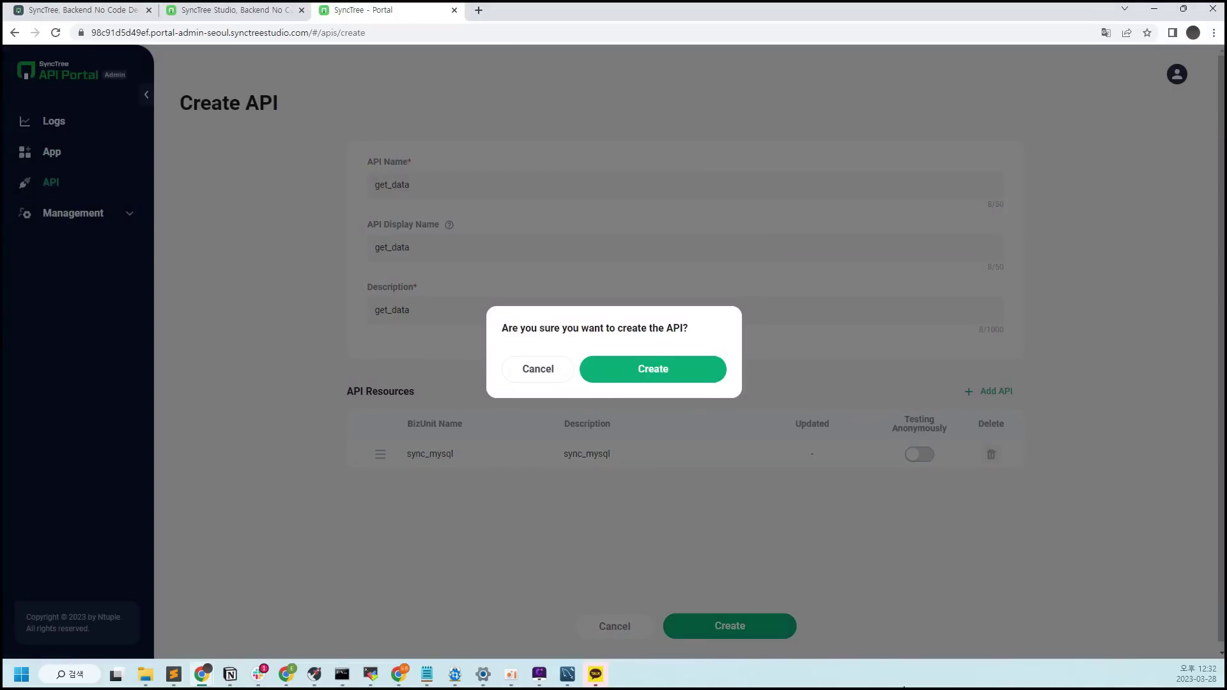
{"action": "left_click", "coordinate": [712, 377]}
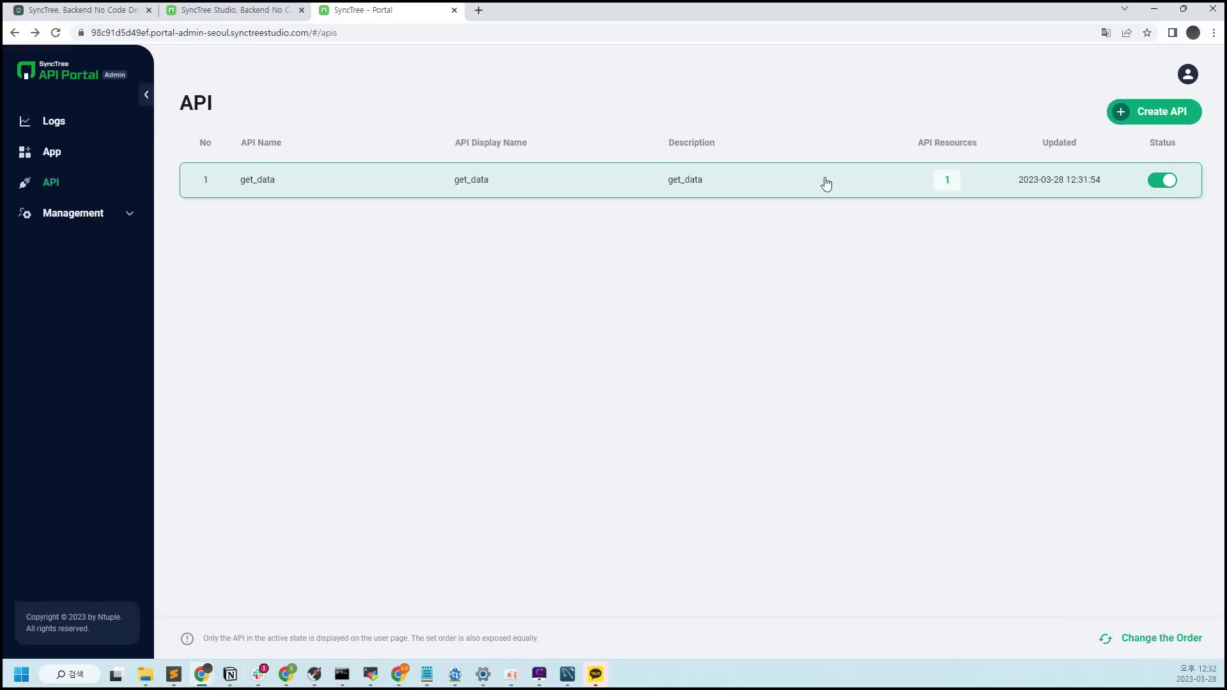
Open the get_data API's documentation and run a test call returning customer and product names
{"action": "left_click", "coordinate": [826, 184]}
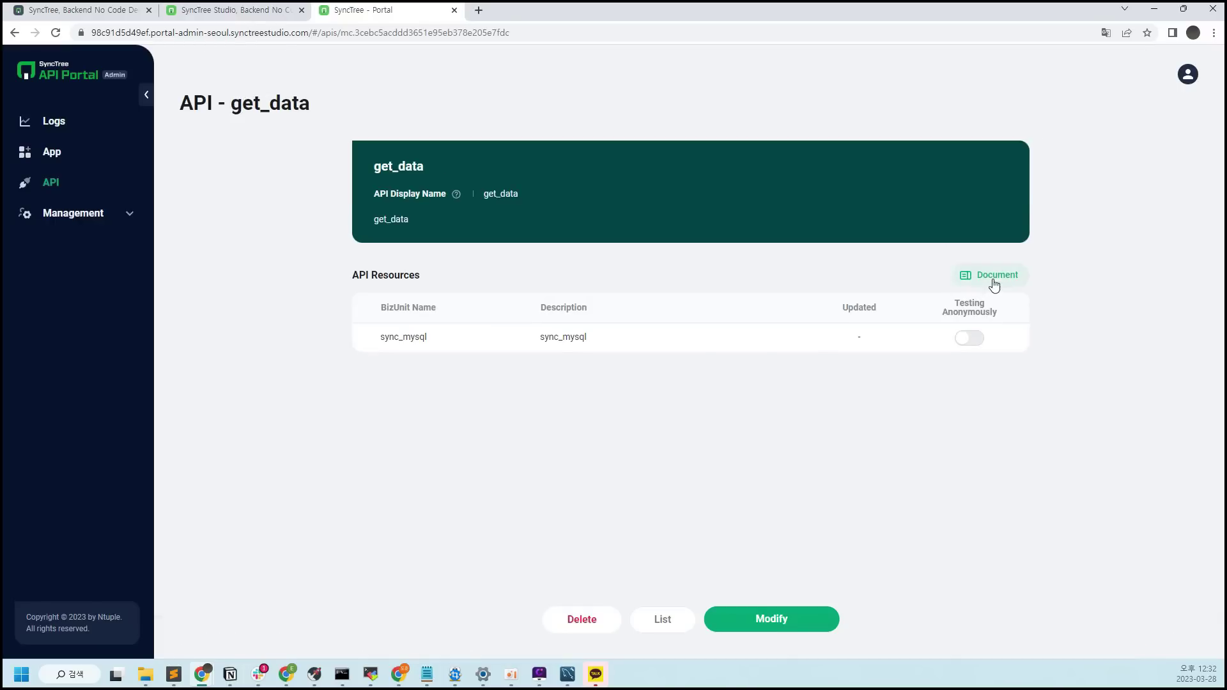
{"action": "left_click", "coordinate": [995, 281]}
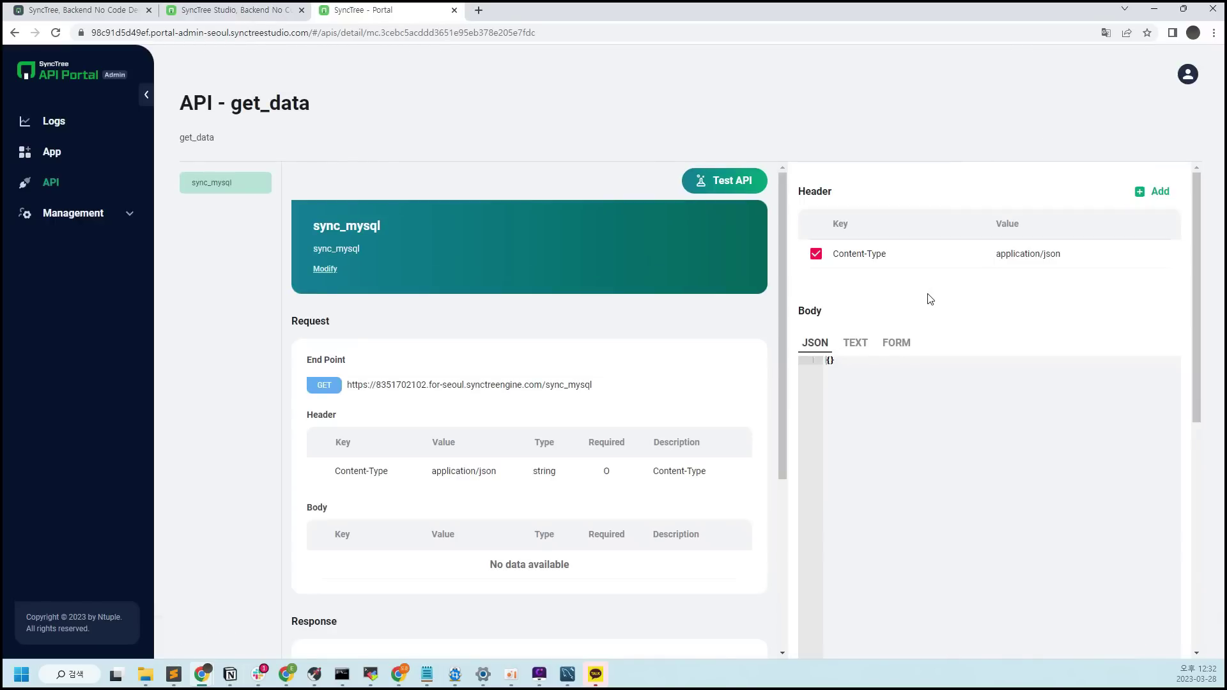
{"action": "left_click_drag", "start_coordinate": [660, 384], "coordinate": [337, 393]}
{"action": "key", "text": "ctrl+c"}
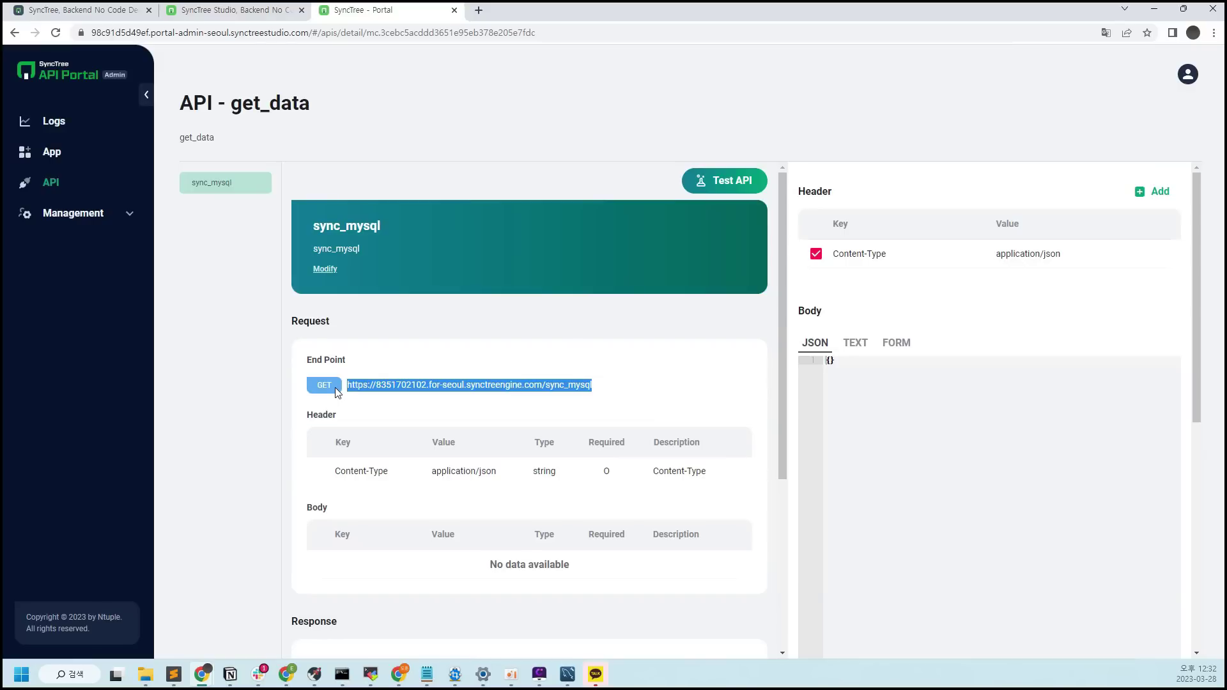
{"action": "left_click", "coordinate": [648, 396]}
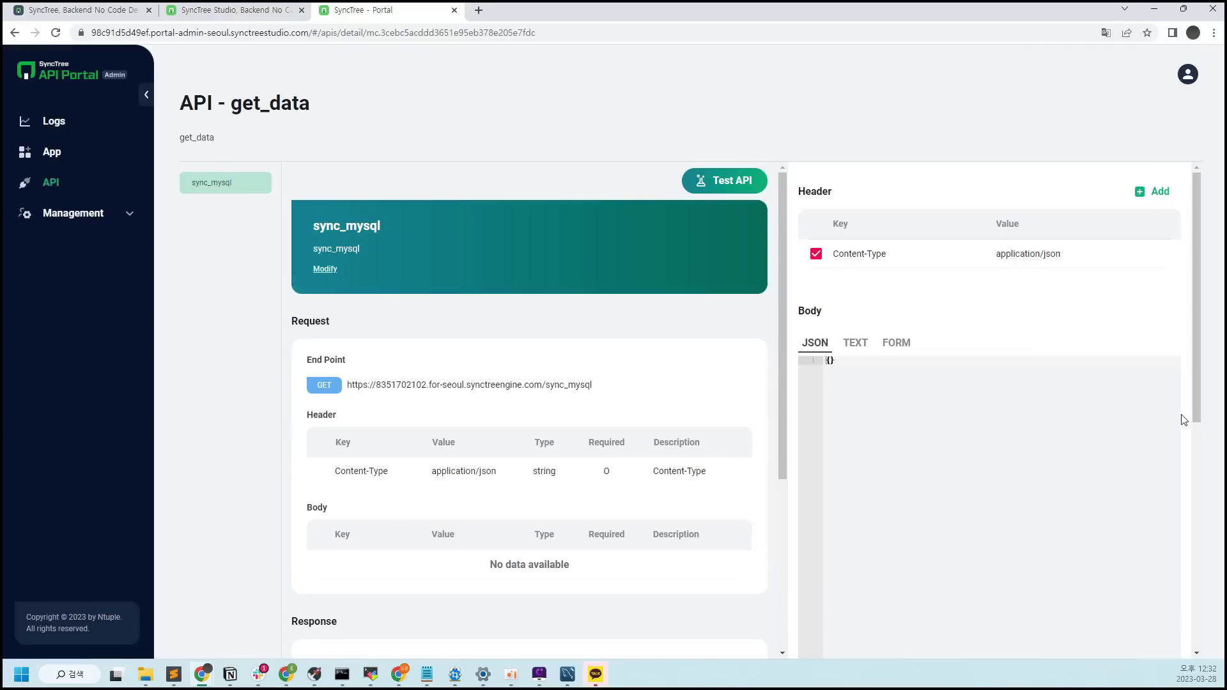
{"action": "scroll", "coordinate": [1182, 420], "scroll_direction": "down", "scroll_amount": 2}
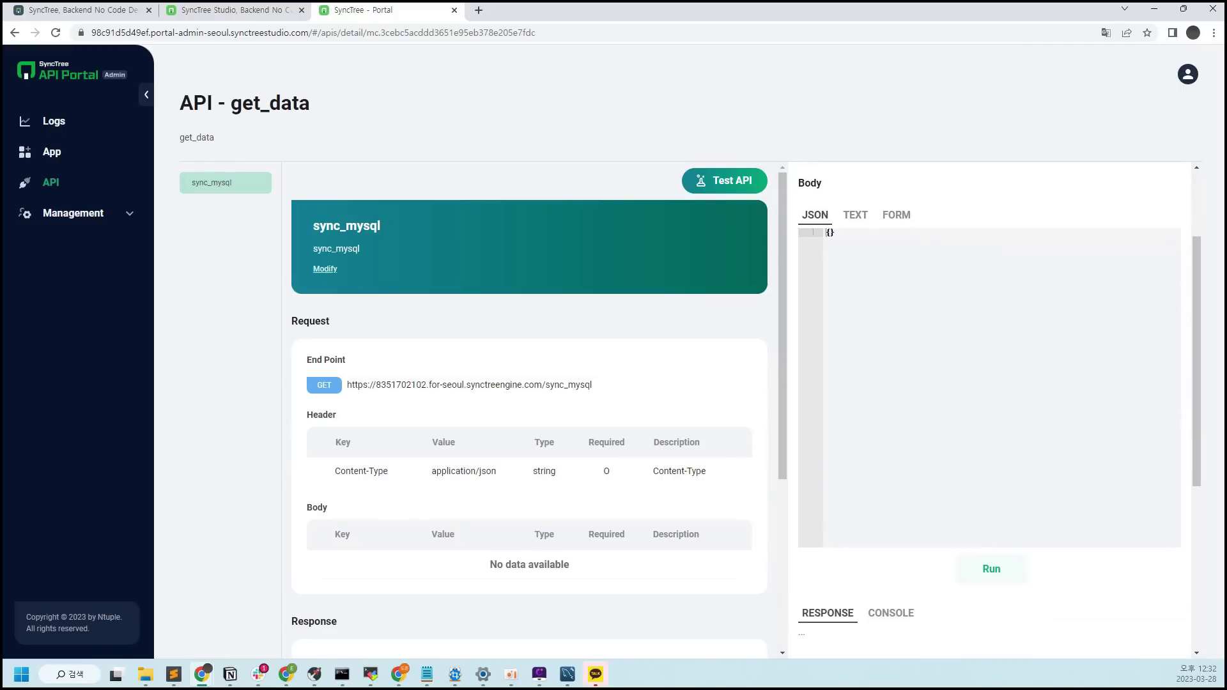
{"action": "scroll", "coordinate": [991, 409], "scroll_direction": "up", "scroll_amount": 1}
{"action": "scroll", "coordinate": [992, 581], "scroll_direction": "down", "scroll_amount": 1}
{"action": "left_click", "coordinate": [991, 572]}
{"action": "scroll", "coordinate": [1018, 575], "scroll_direction": "down", "scroll_amount": 5}
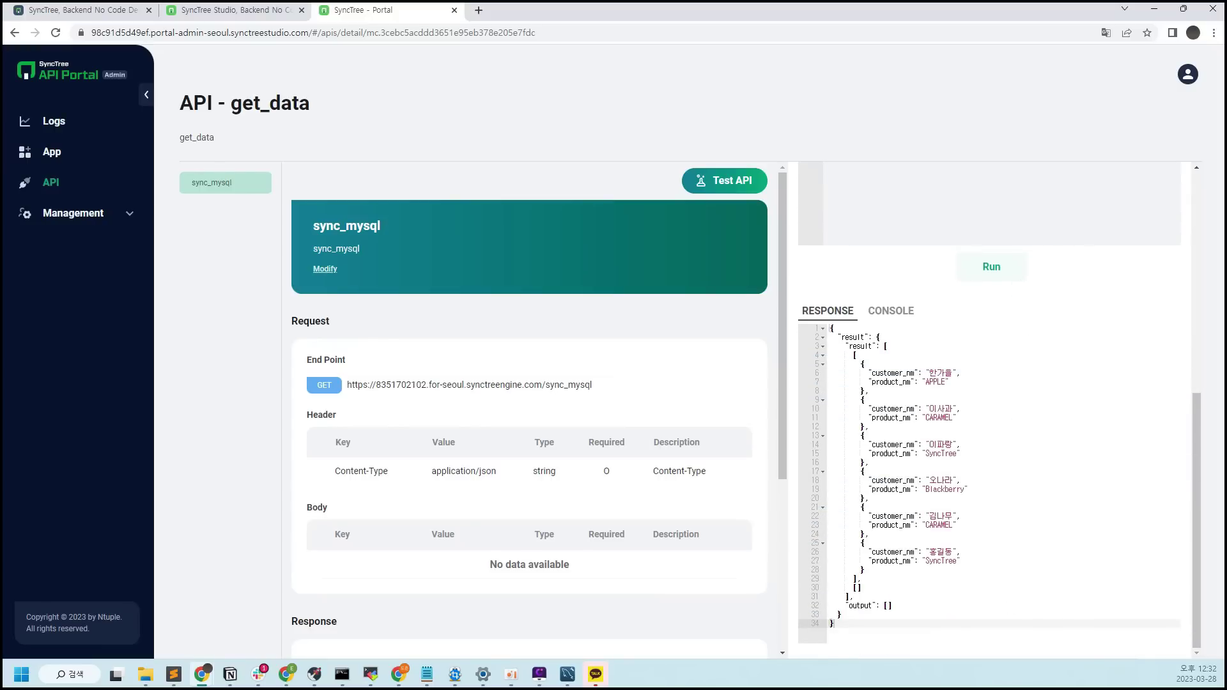
{"action": "triple_click", "coordinate": [469, 385]}
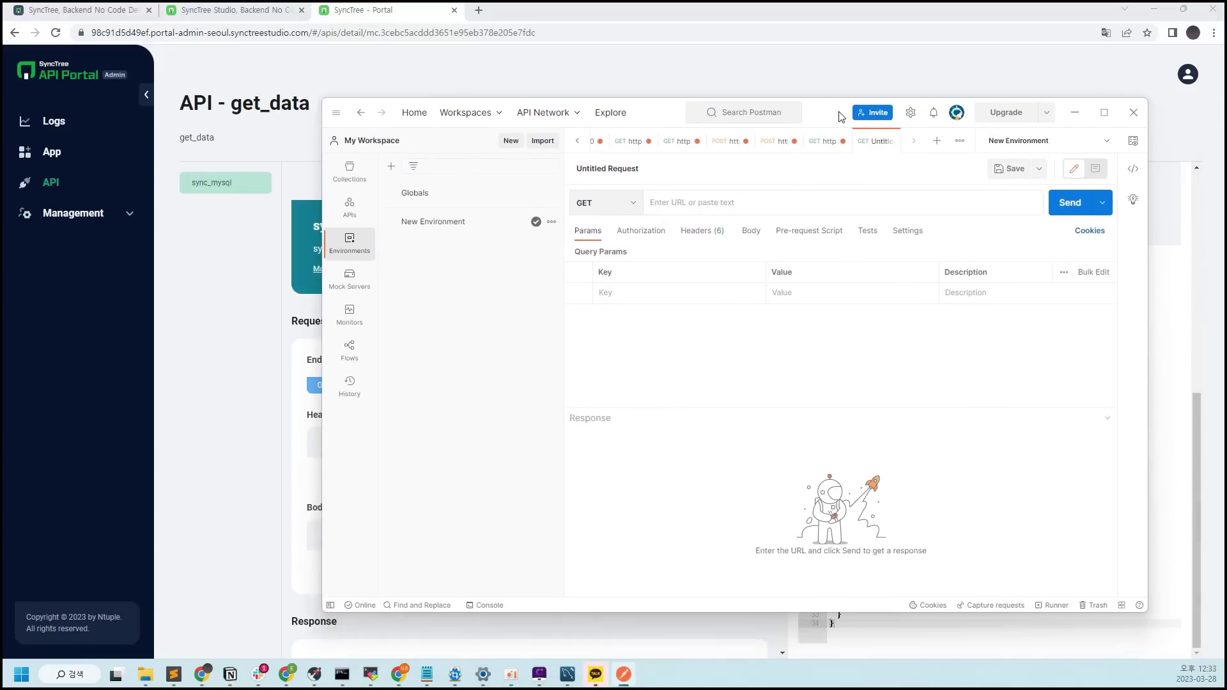
Send a GET request to the copied sync_mysql endpoint URL in Postman and review the 200 OK response
{"action": "left_click", "coordinate": [458, 276]}
{"action": "left_click_drag", "start_coordinate": [347, 384], "coordinate": [610, 384]}
{"action": "key", "text": "alt+Tab"}
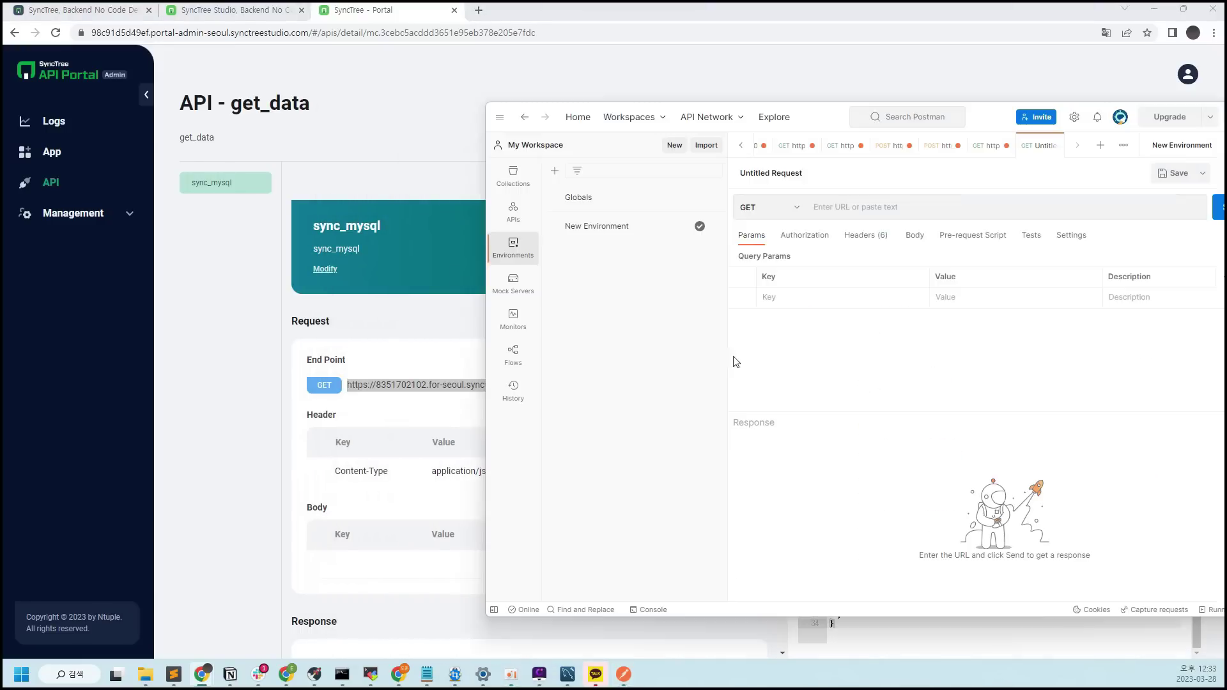
{"action": "left_click_drag", "start_coordinate": [989, 119], "coordinate": [888, 112]}
{"action": "left_click", "coordinate": [853, 201]}
{"action": "key", "text": "ctrl+v"}
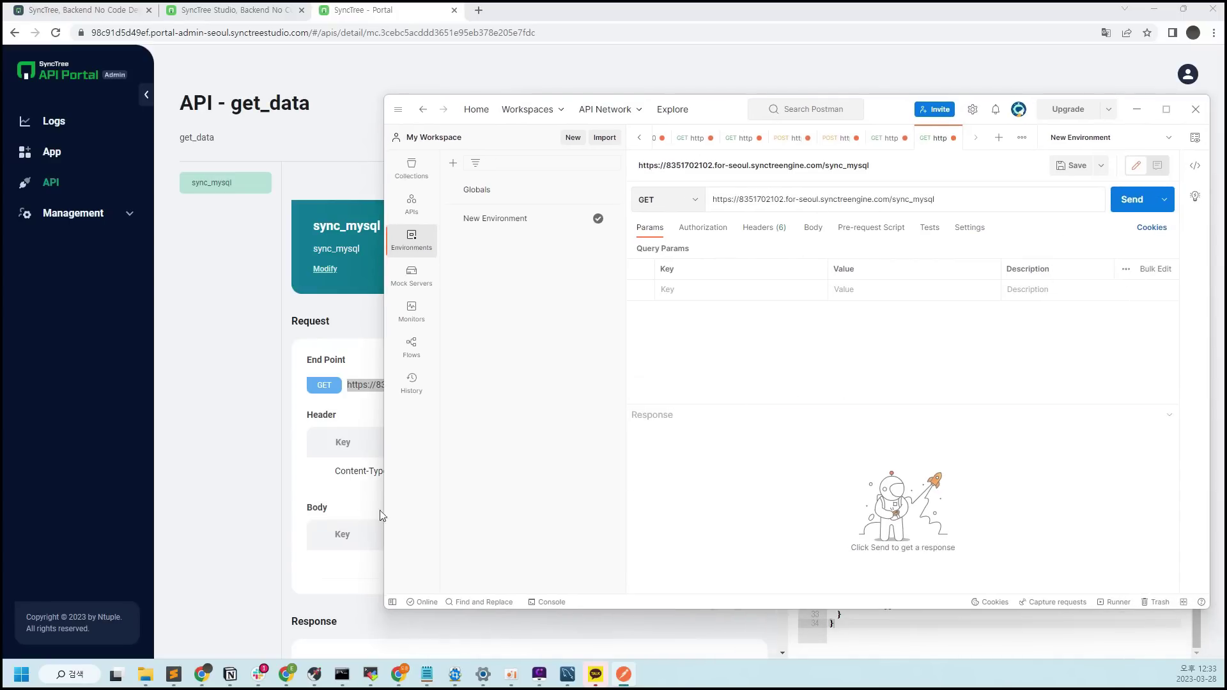
{"action": "left_click", "coordinate": [1132, 200]}
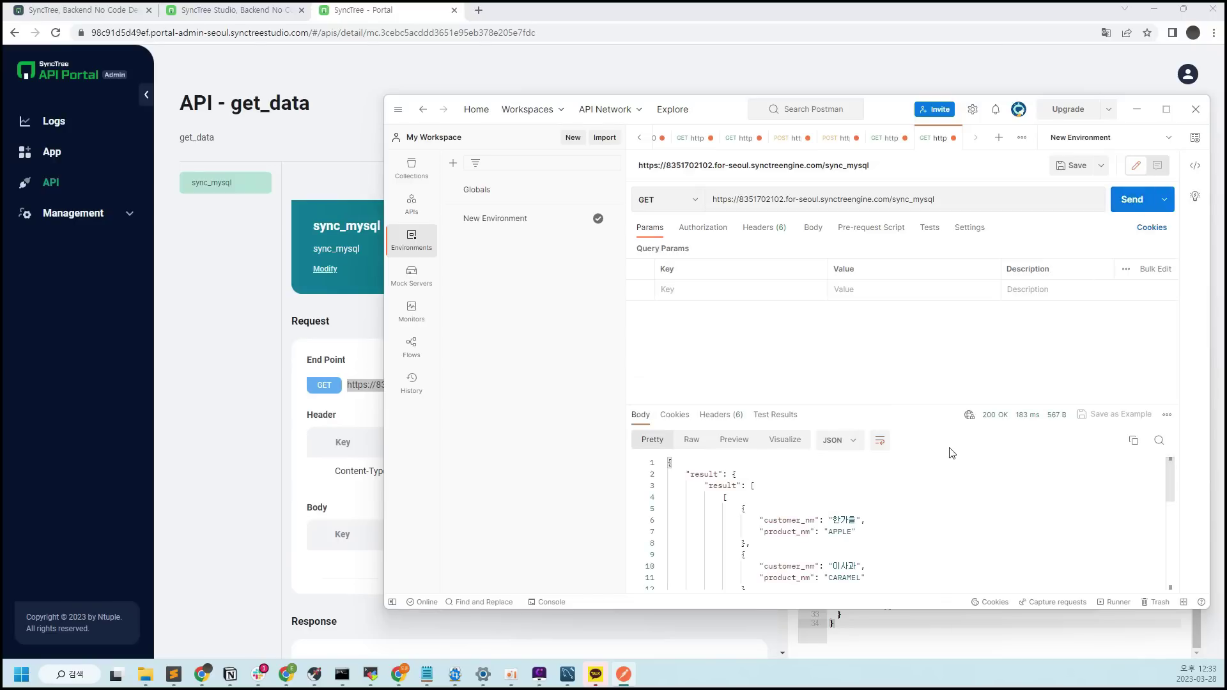
{"action": "left_click_drag", "start_coordinate": [1172, 460], "coordinate": [1167, 559]}
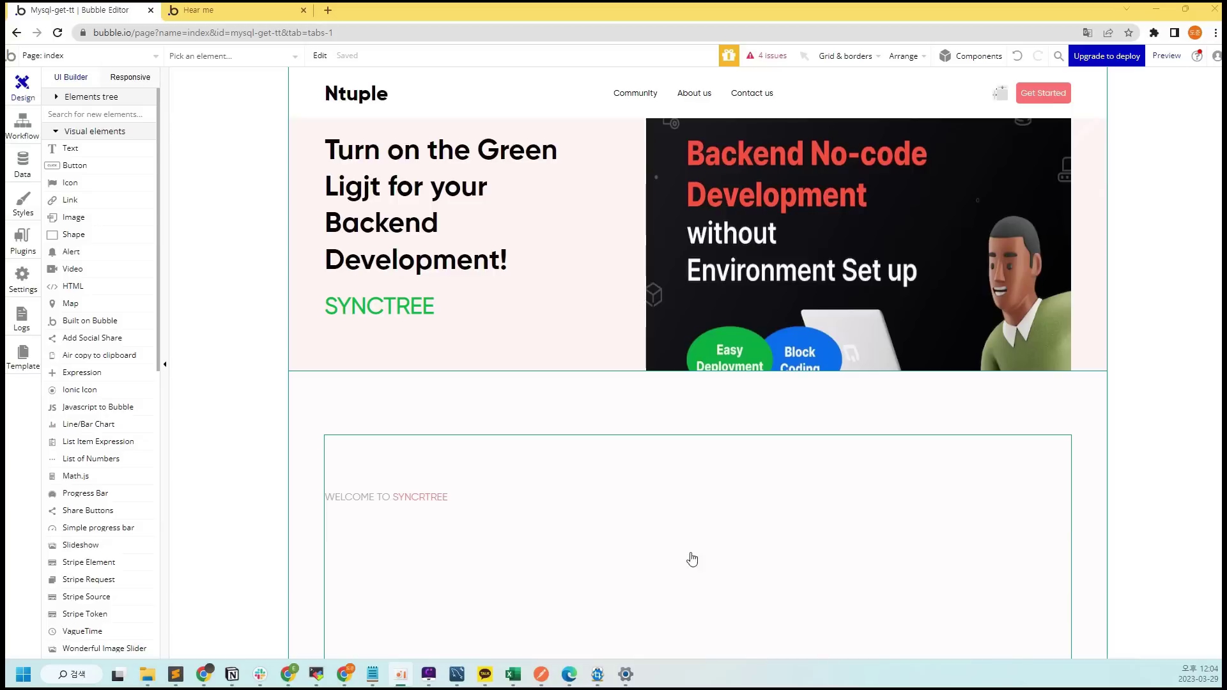
Add another API to the API Connector and name it mysql-data
{"action": "left_click", "coordinate": [20, 247]}
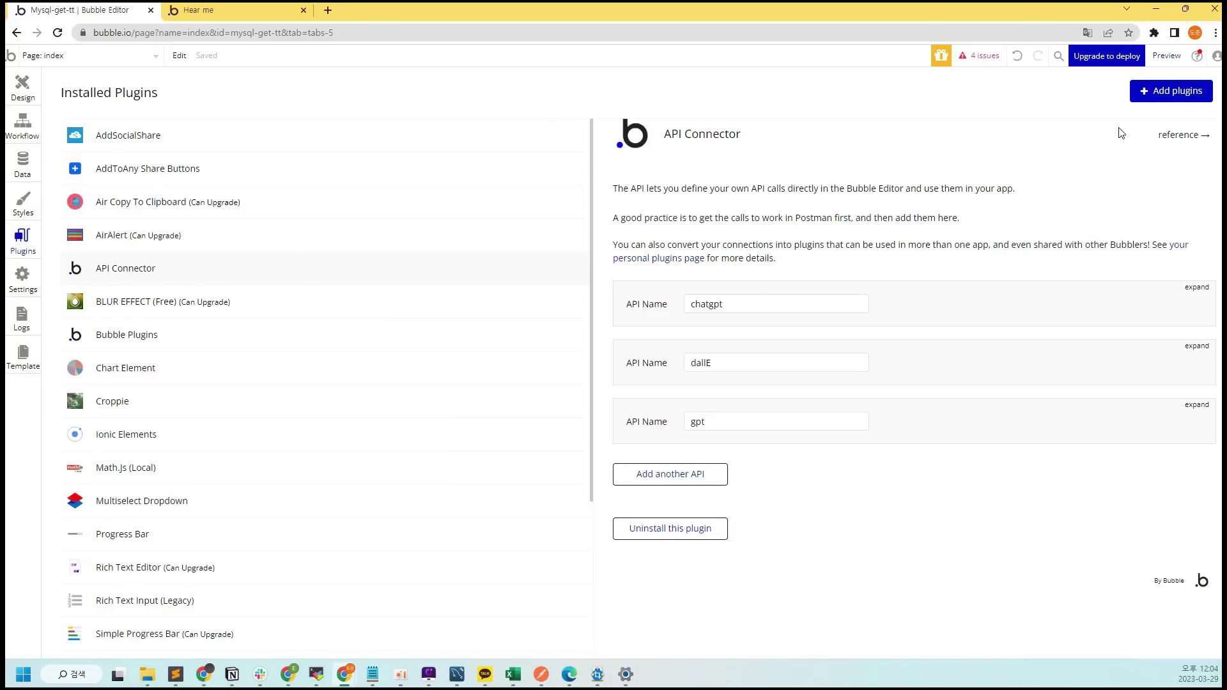
{"action": "left_click", "coordinate": [695, 478]}
{"action": "scroll", "coordinate": [722, 470], "scroll_direction": "down", "scroll_amount": 3}
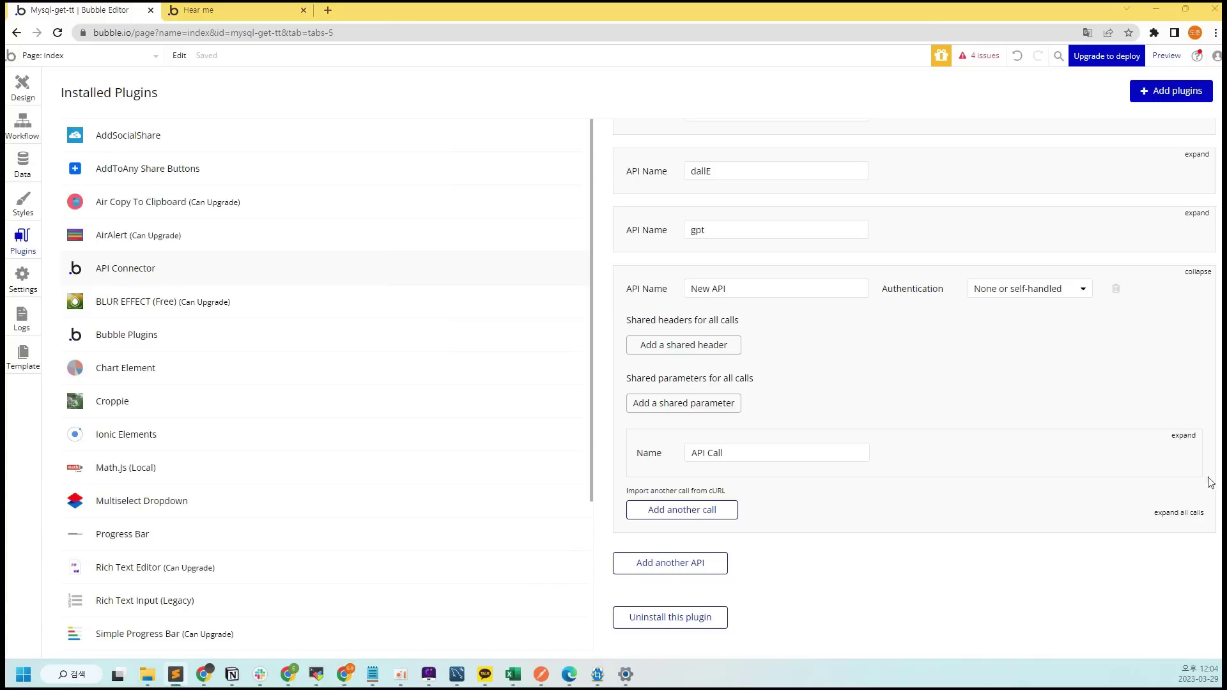
{"action": "triple_click", "coordinate": [802, 291]}
{"action": "type", "text": "mysql-data"}
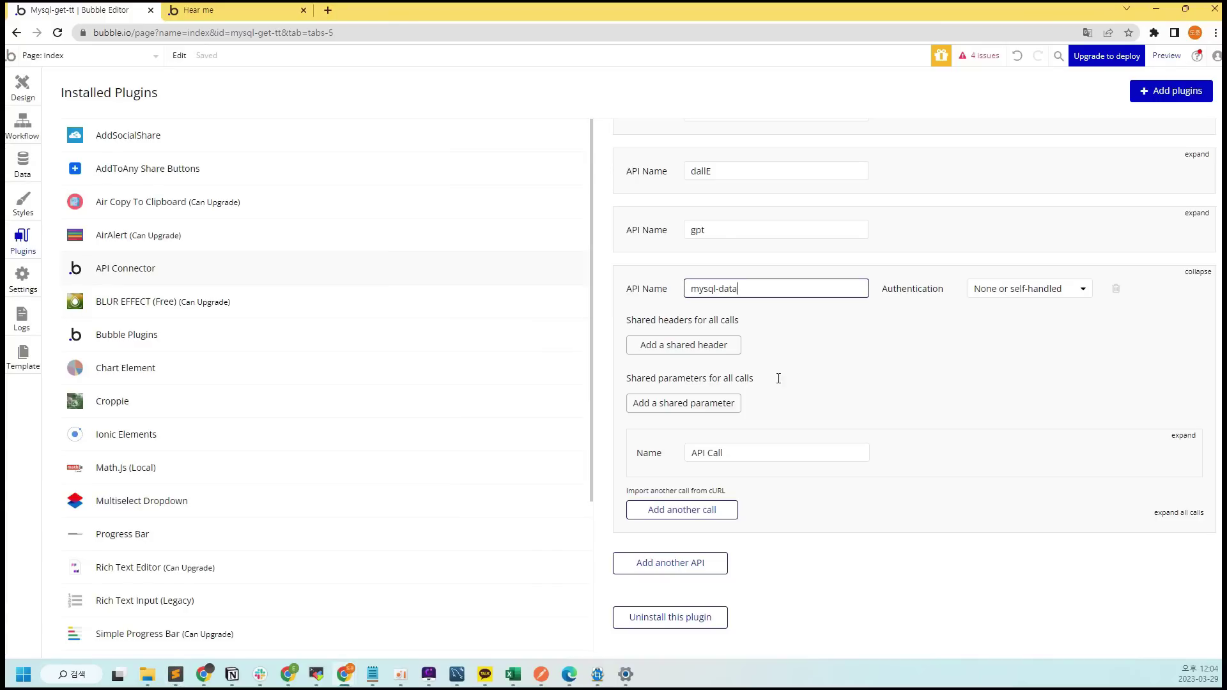
Set the API call's method to POST and name it get-mysql
{"action": "left_click", "coordinate": [1183, 436]}
{"action": "scroll", "coordinate": [1118, 409], "scroll_direction": "down", "scroll_amount": 3}
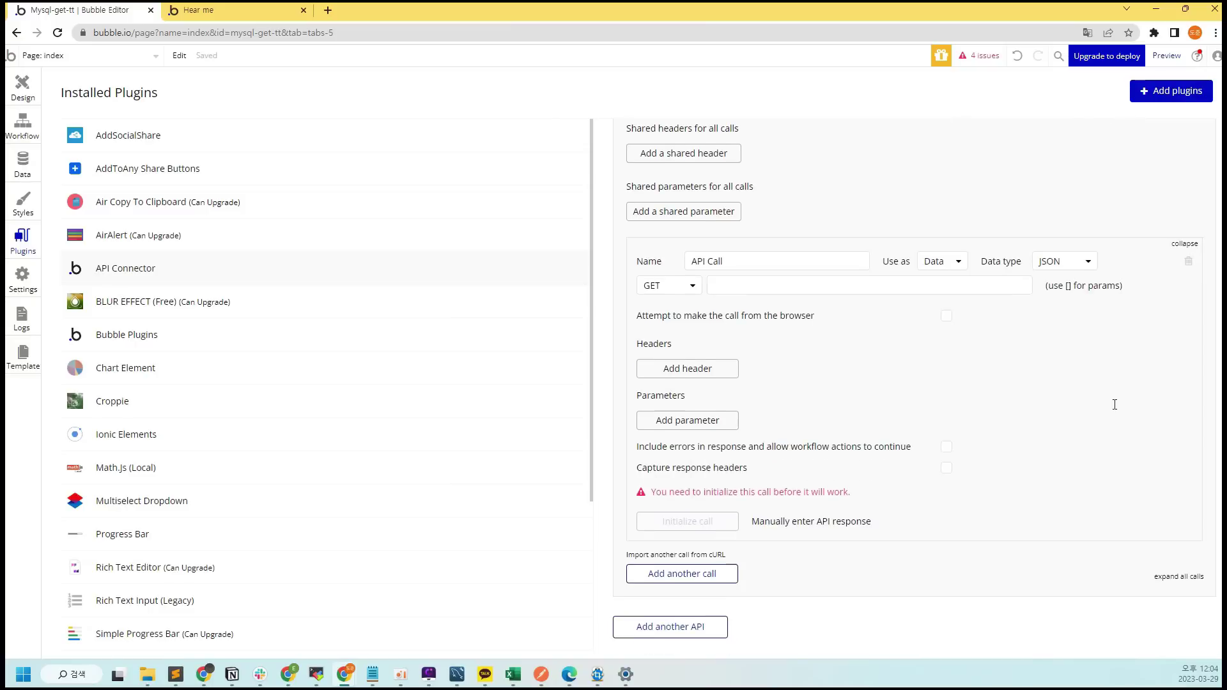
{"action": "left_click", "coordinate": [694, 287]}
{"action": "left_click", "coordinate": [669, 321]}
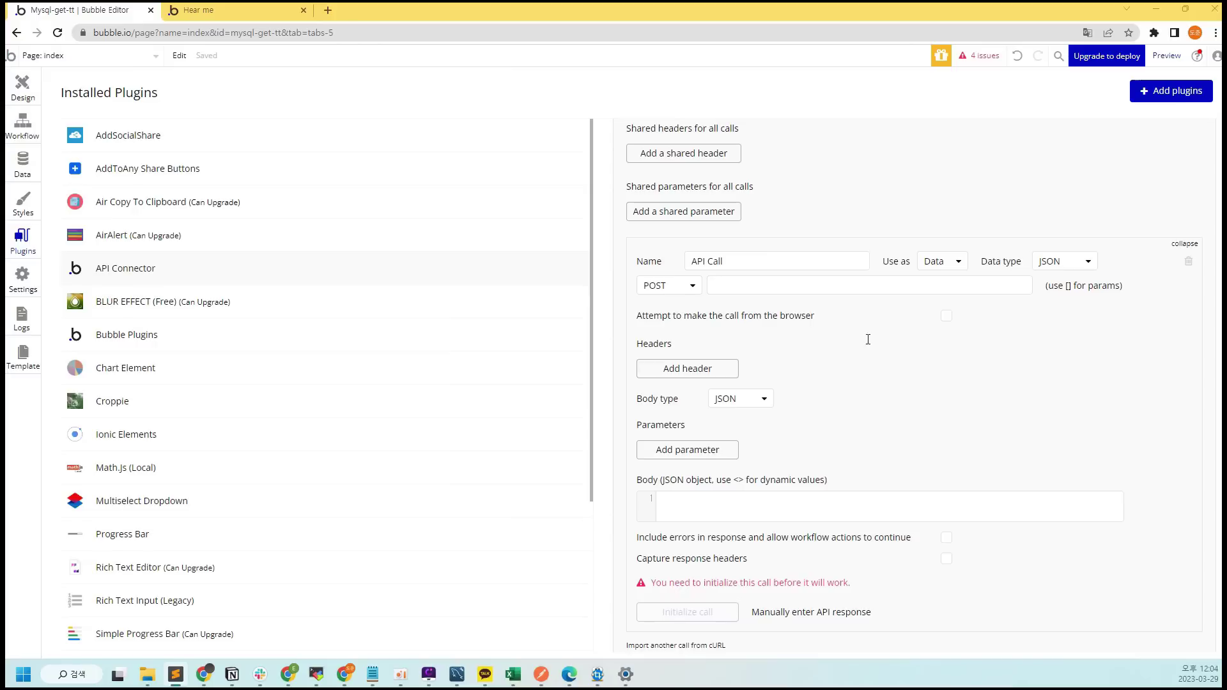
{"action": "triple_click", "coordinate": [773, 265]}
{"action": "type", "text": "get-mysql"}
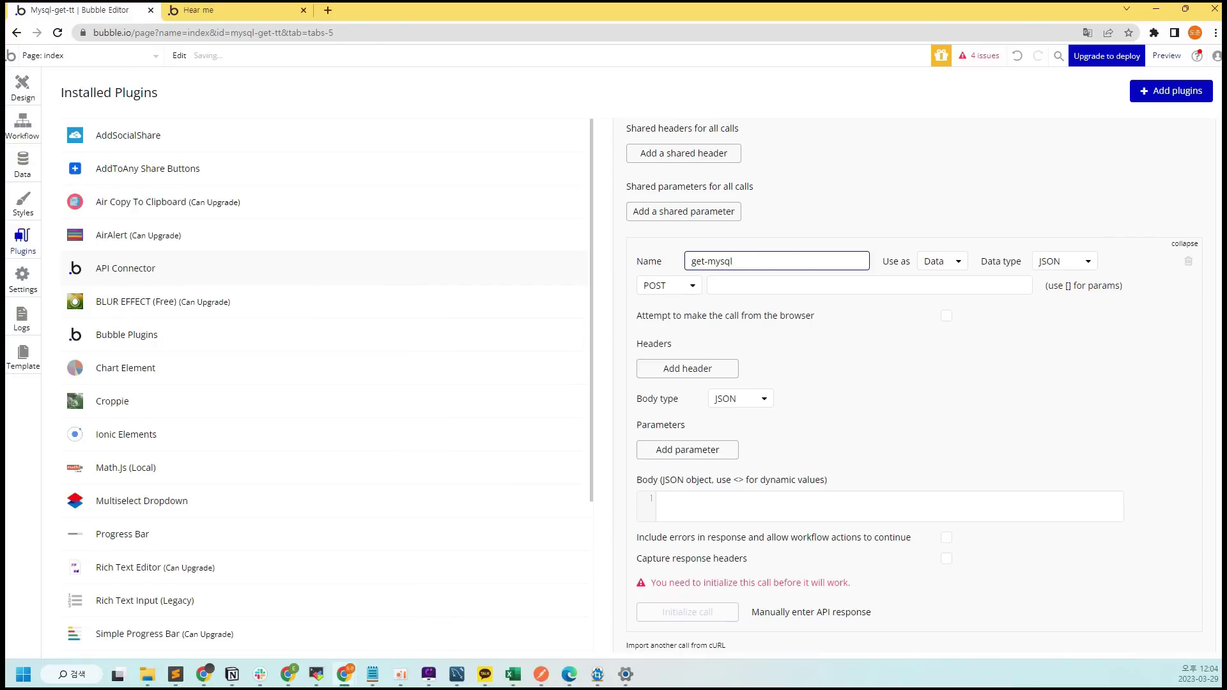
Bring the SyncTree Portal Chrome window into view beside Bubble
{"action": "key", "text": "alt+Tab"}
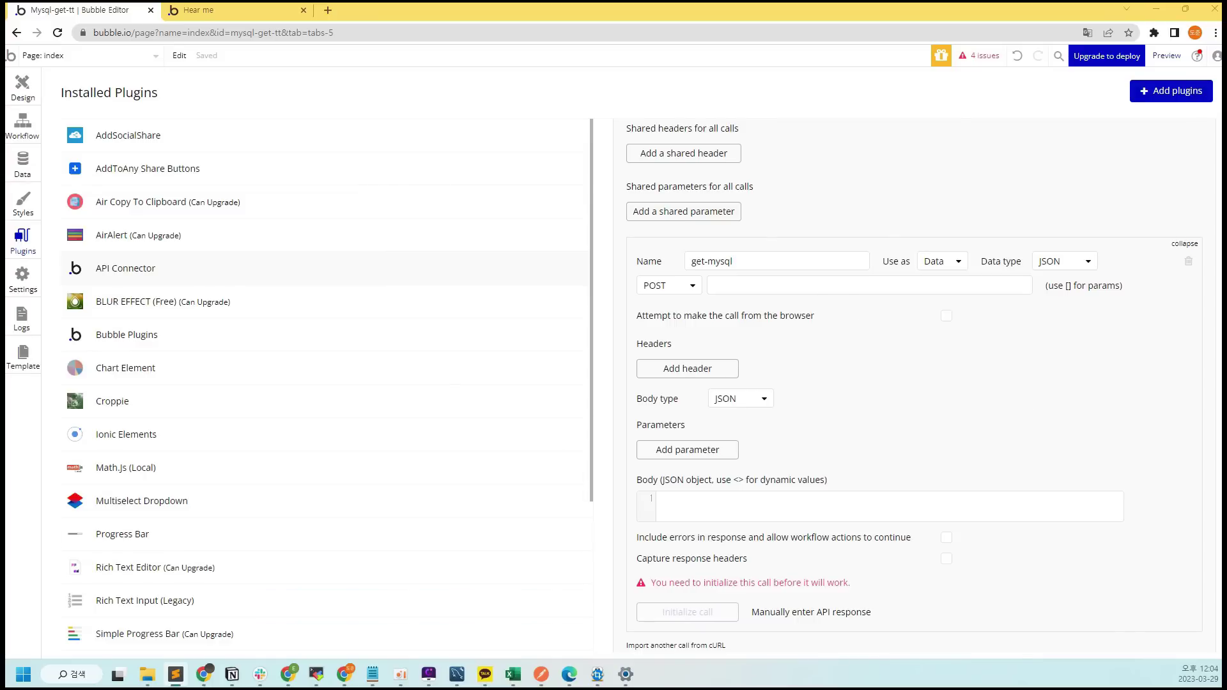
{"action": "left_click", "coordinate": [205, 676]}
{"action": "left_click_drag", "start_coordinate": [912, 96], "coordinate": [529, 96]}
Initialize get-mysql against the sync_mysql endpoint, check the raw data and save the fields as text
{"action": "left_click", "coordinate": [809, 85]}
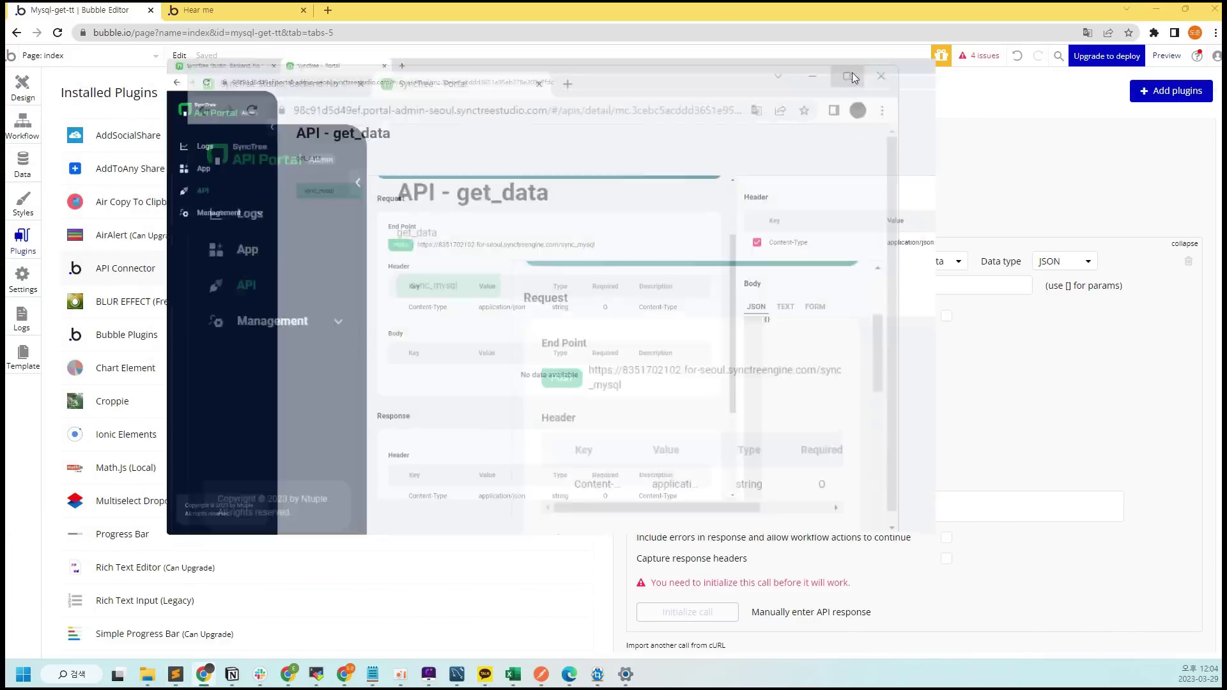
{"action": "mouse_move", "coordinate": [1178, 18]}
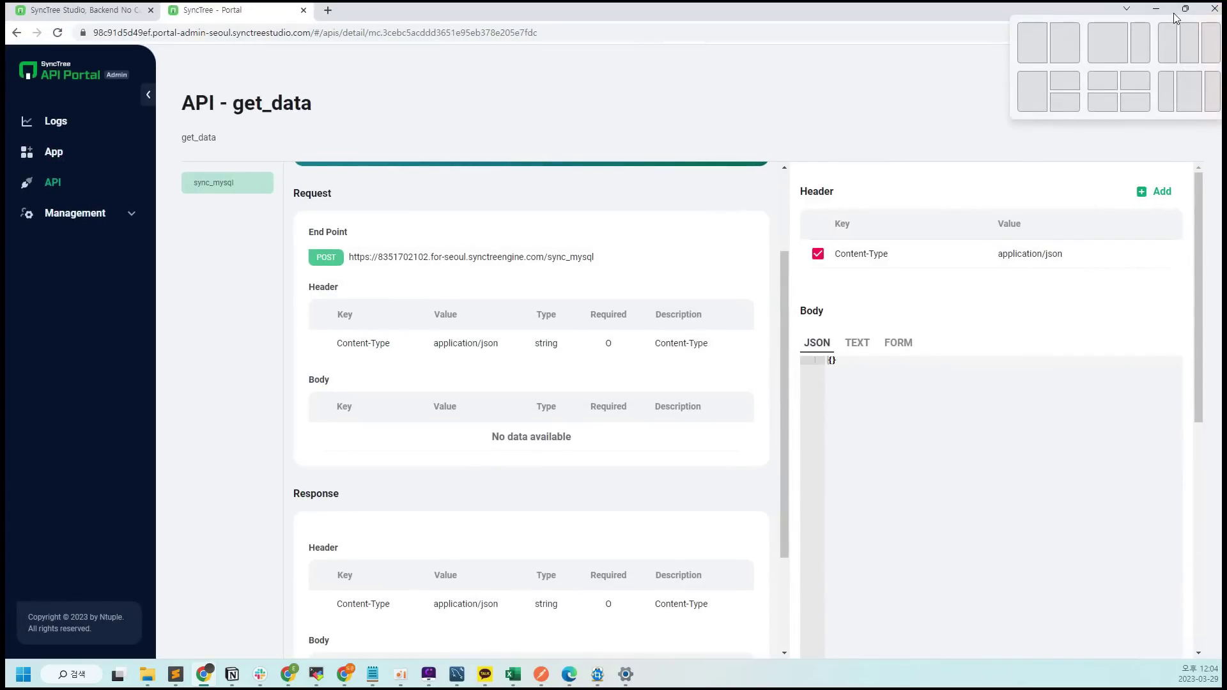
{"action": "left_click", "coordinate": [1156, 9]}
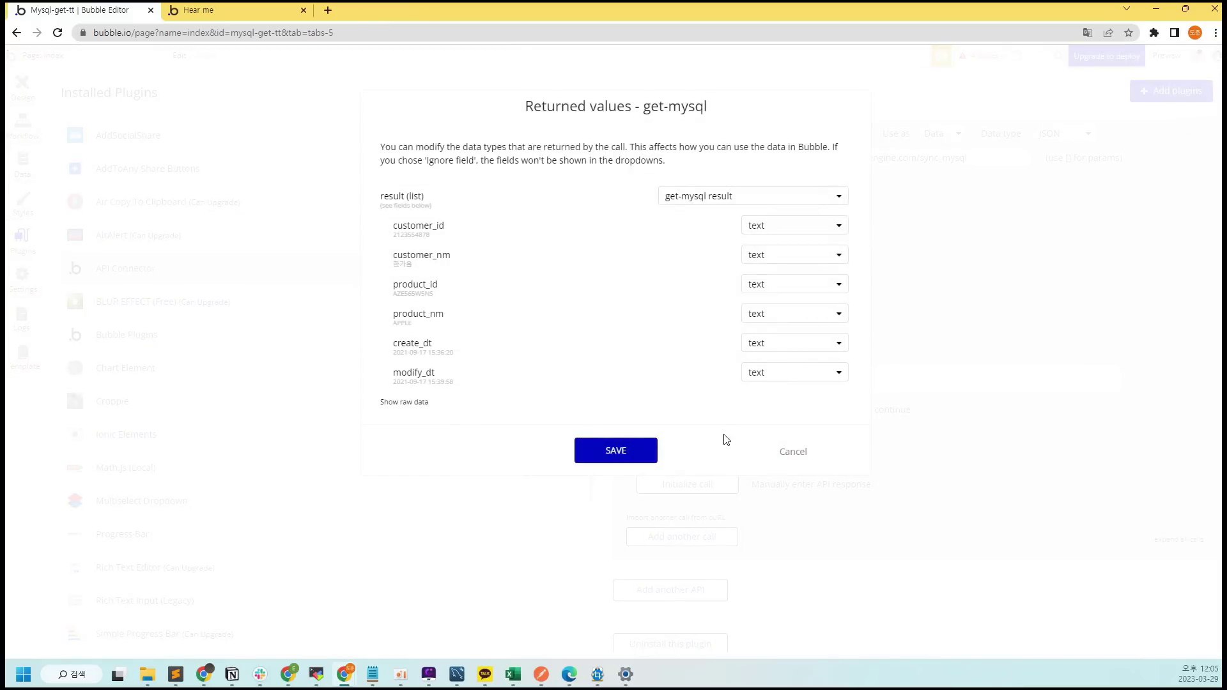
{"action": "left_click", "coordinate": [396, 403]}
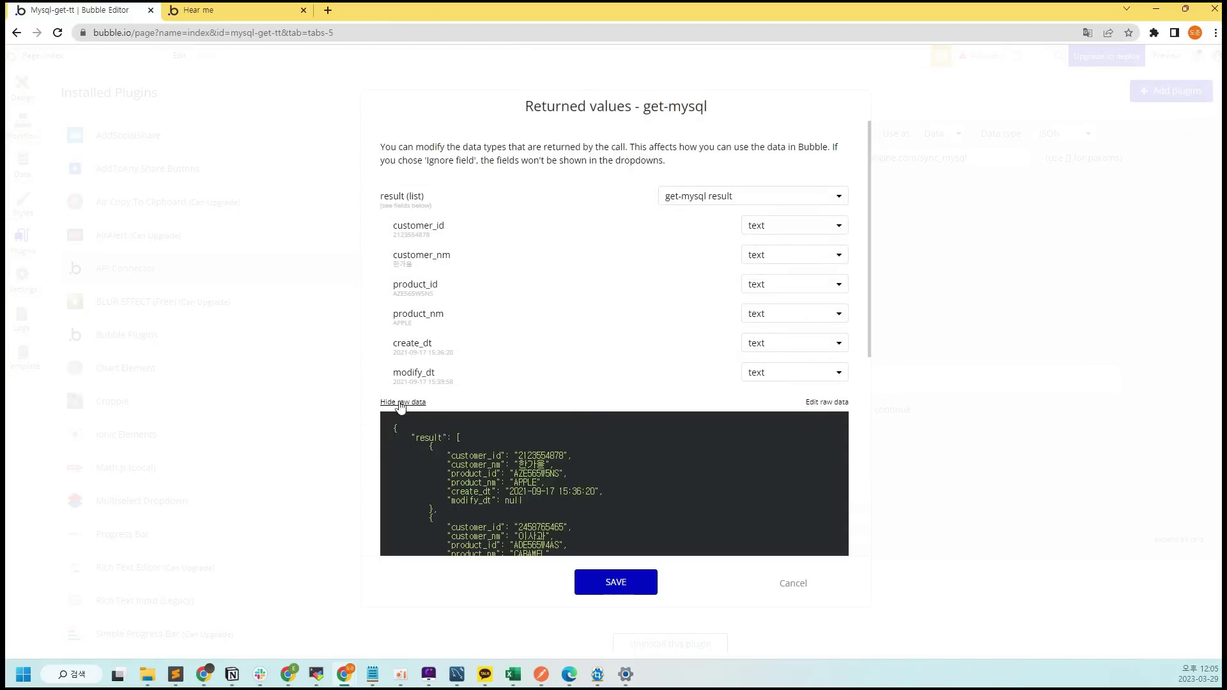
{"action": "scroll", "coordinate": [645, 455], "scroll_direction": "down", "scroll_amount": 4}
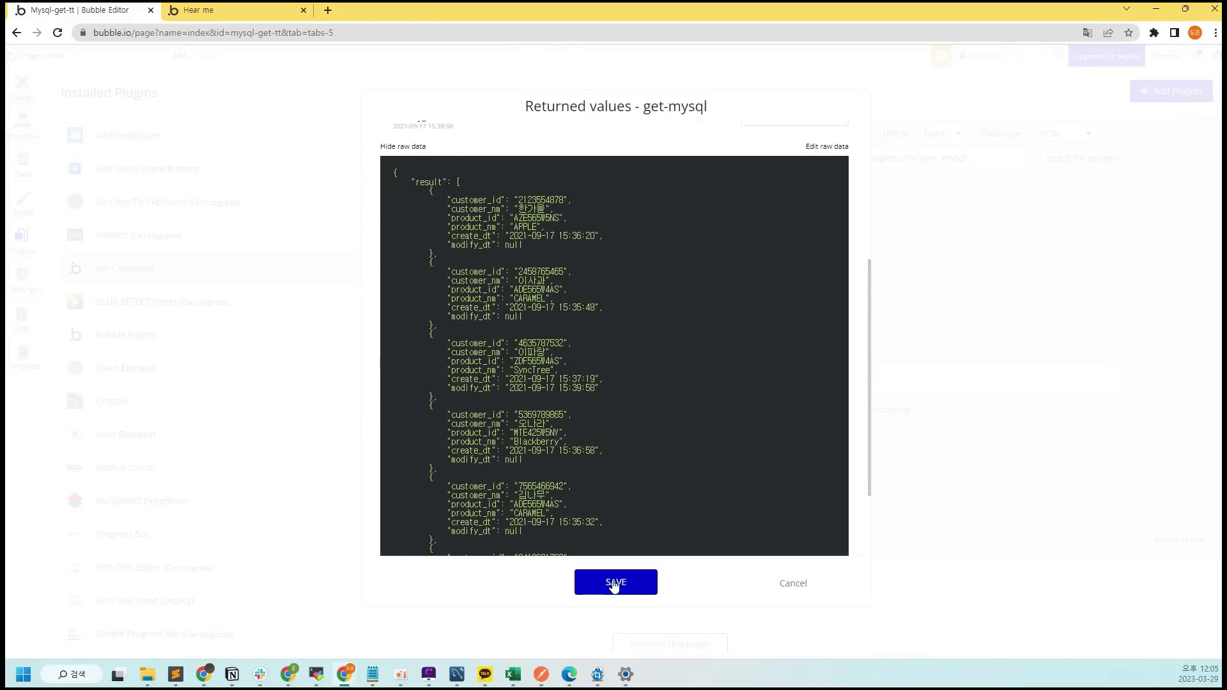
{"action": "left_click", "coordinate": [613, 581]}
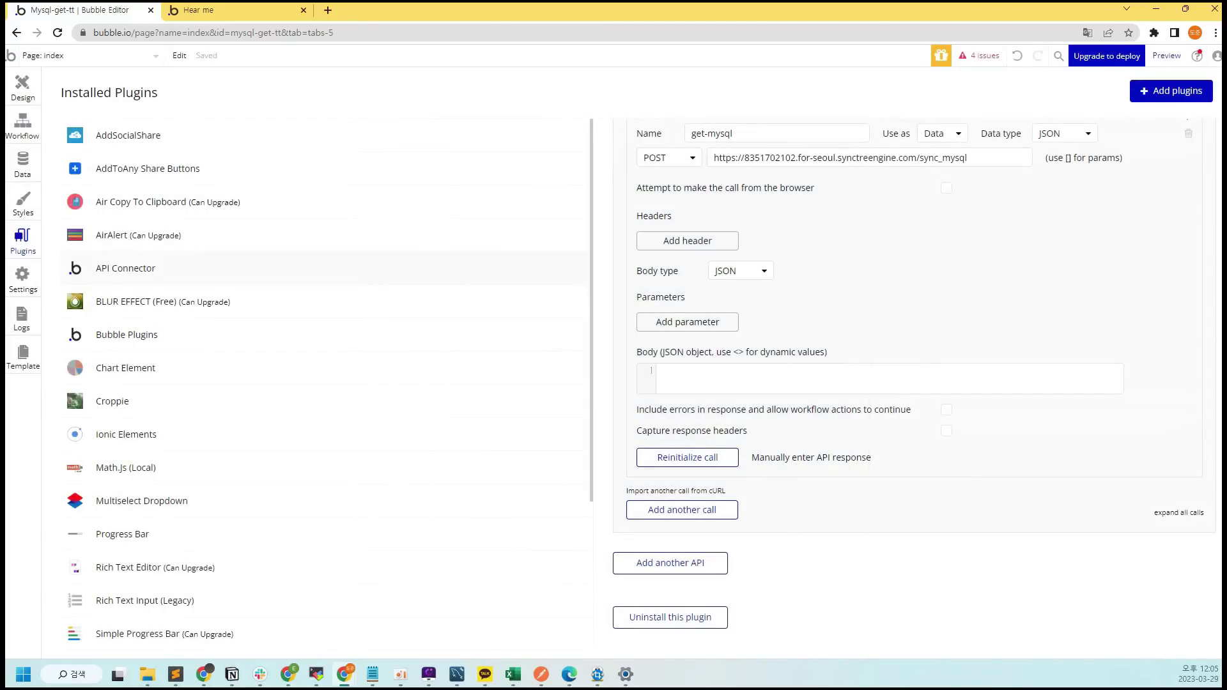
Add a Get Data button coloured #58AAB3 and place a new Text element in the section
{"action": "left_click", "coordinate": [13, 94]}
{"action": "left_click", "coordinate": [74, 165]}
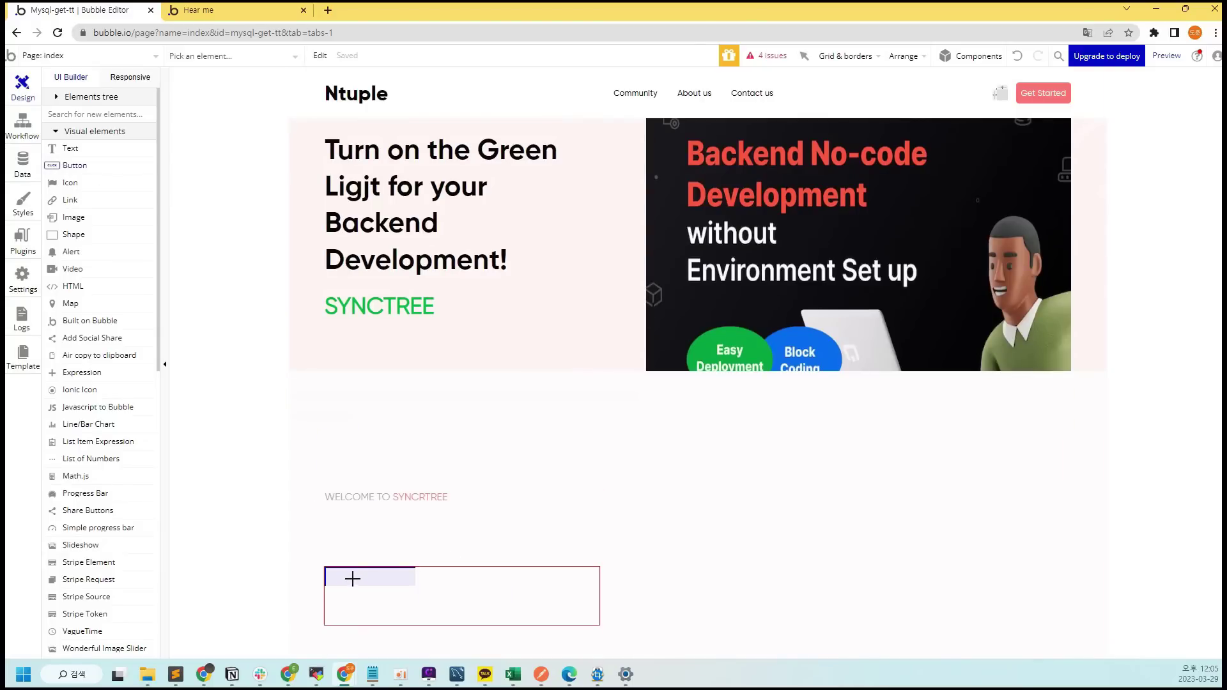
{"action": "left_click", "coordinate": [352, 578]}
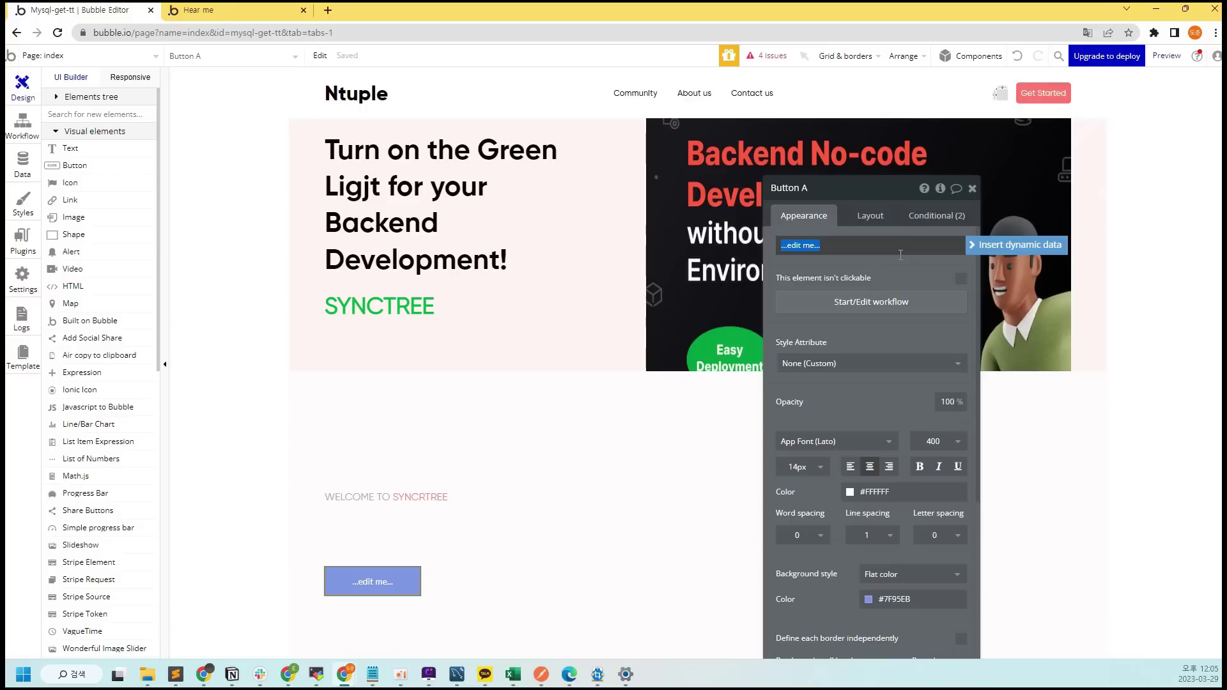
{"action": "type", "text": "ㅎ"}
{"action": "type", "text": "Get Data"}
{"action": "left_click", "coordinate": [907, 646]}
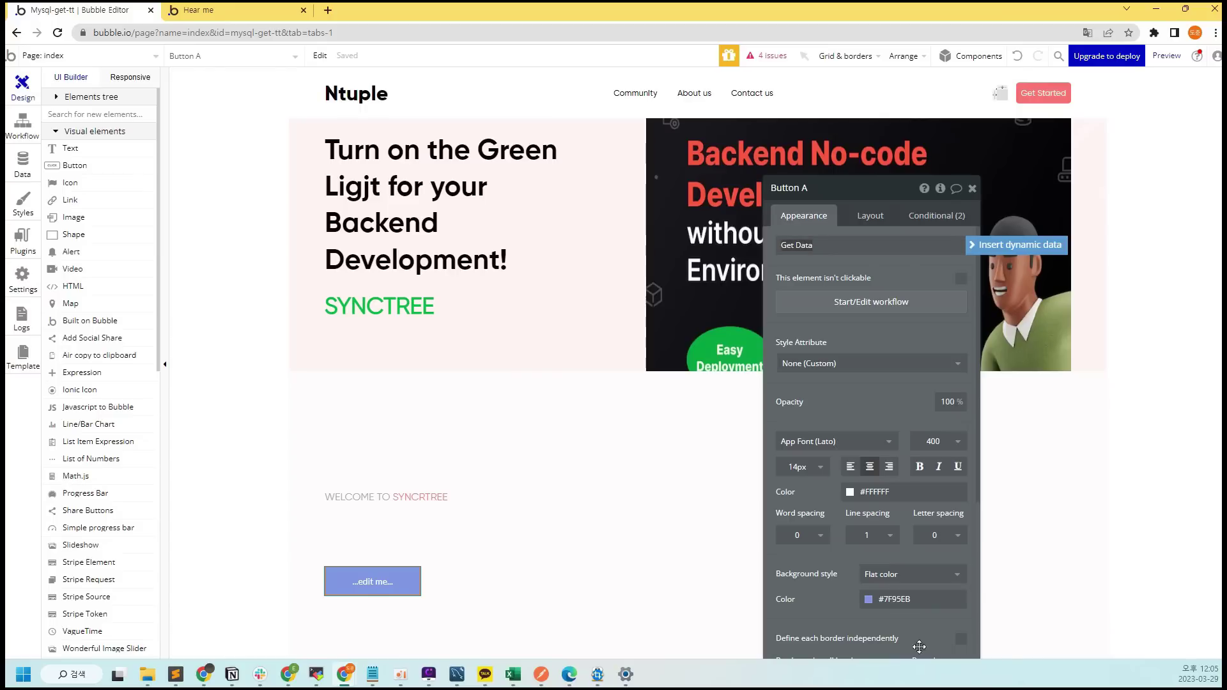
{"action": "left_click", "coordinate": [926, 600]}
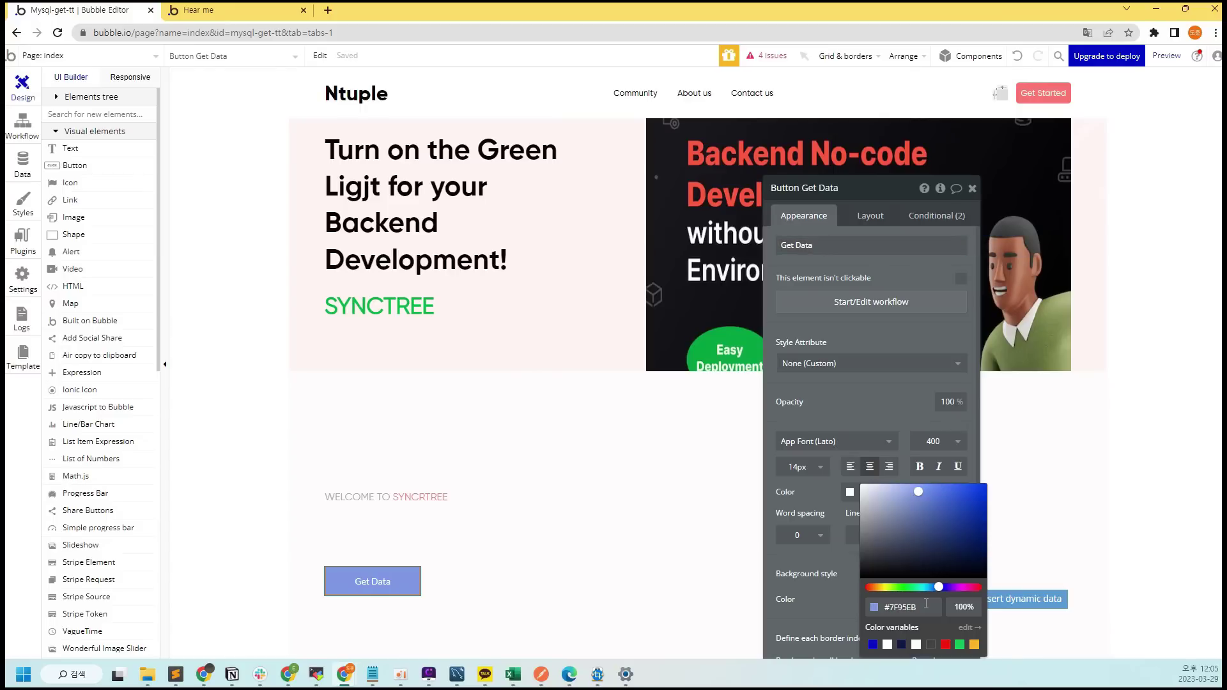
{"action": "left_click", "coordinate": [925, 587]}
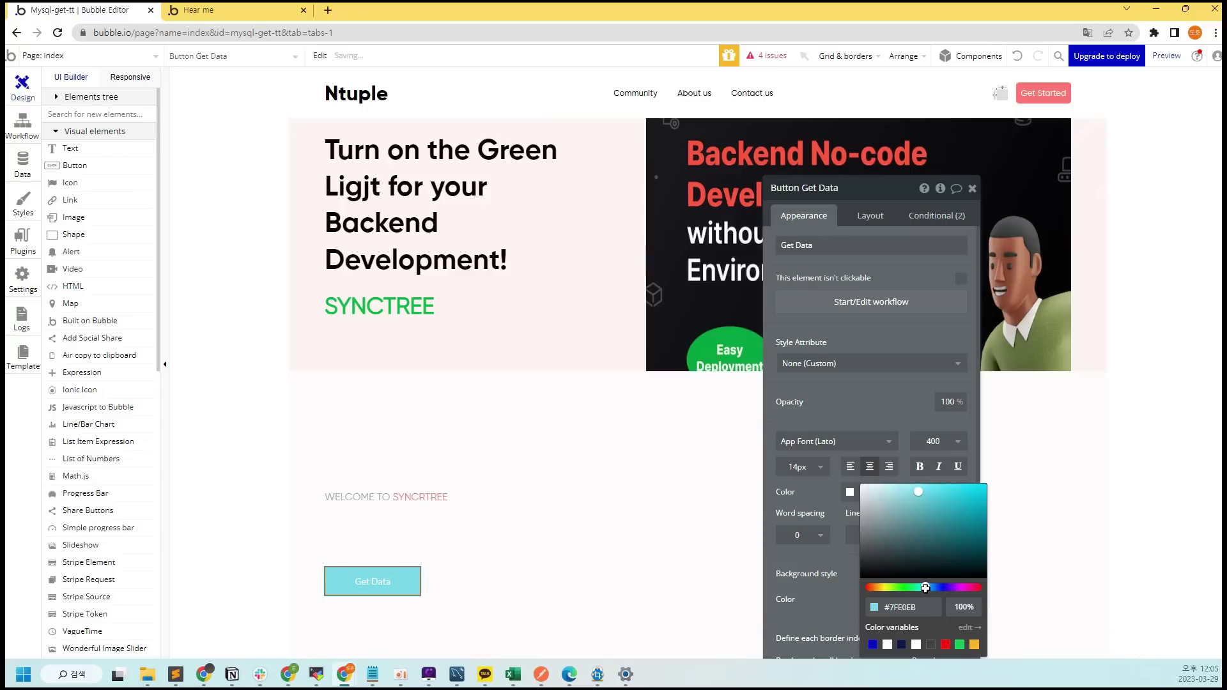
{"action": "mouse_move", "coordinate": [948, 525]}
{"action": "left_mouse_down"}
{"action": "mouse_move", "coordinate": [935, 532]}
{"action": "mouse_move", "coordinate": [924, 512]}
{"action": "left_mouse_up"}
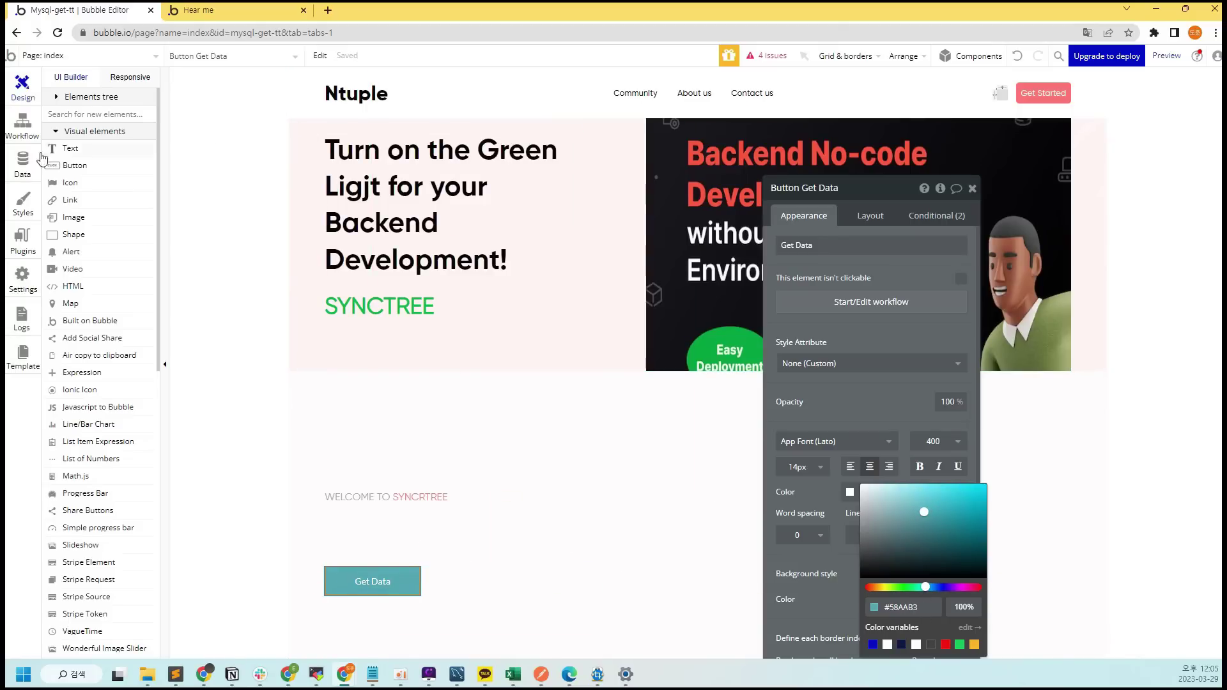
{"action": "left_click", "coordinate": [99, 153]}
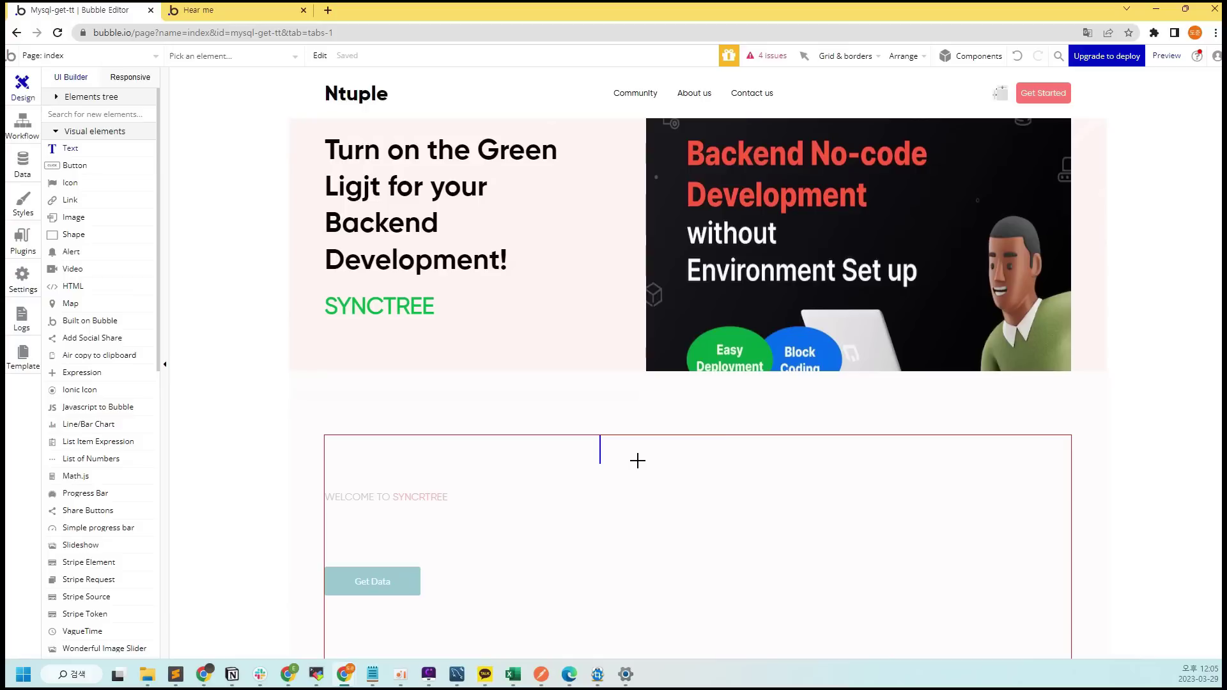
{"action": "left_click", "coordinate": [637, 461]}
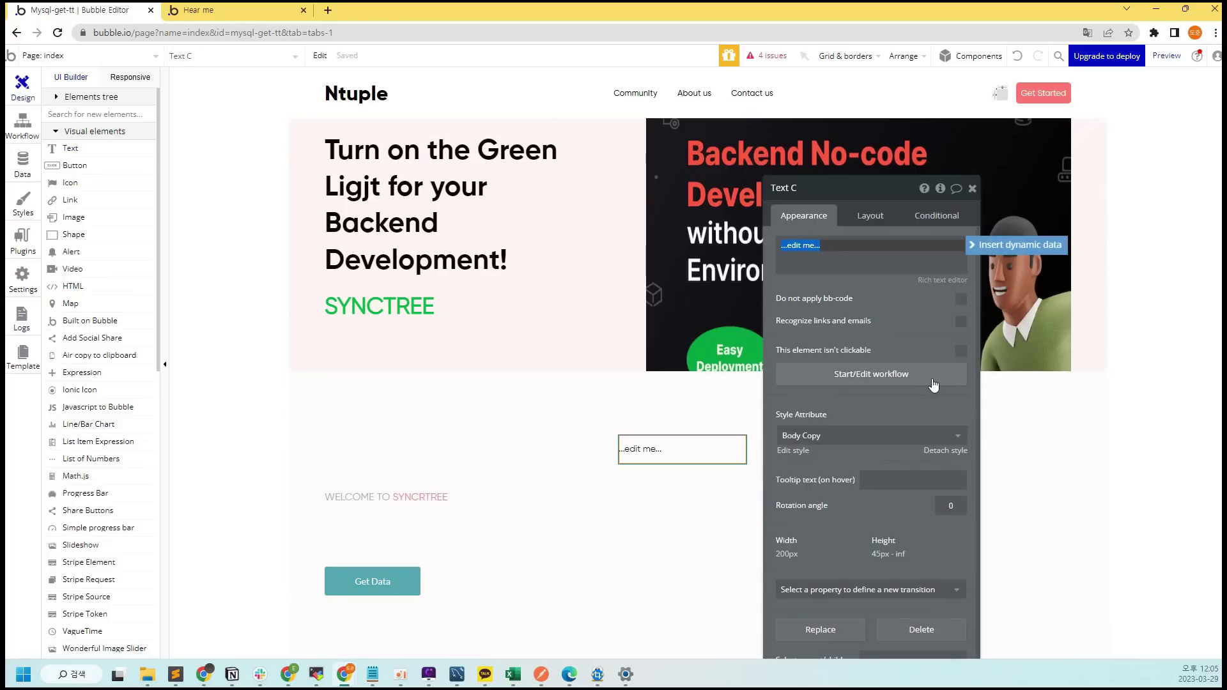
Bind the text to mysql-data - get-mysql's result:each item's customer_nm
{"action": "type", "text": "Get data from an external API"}
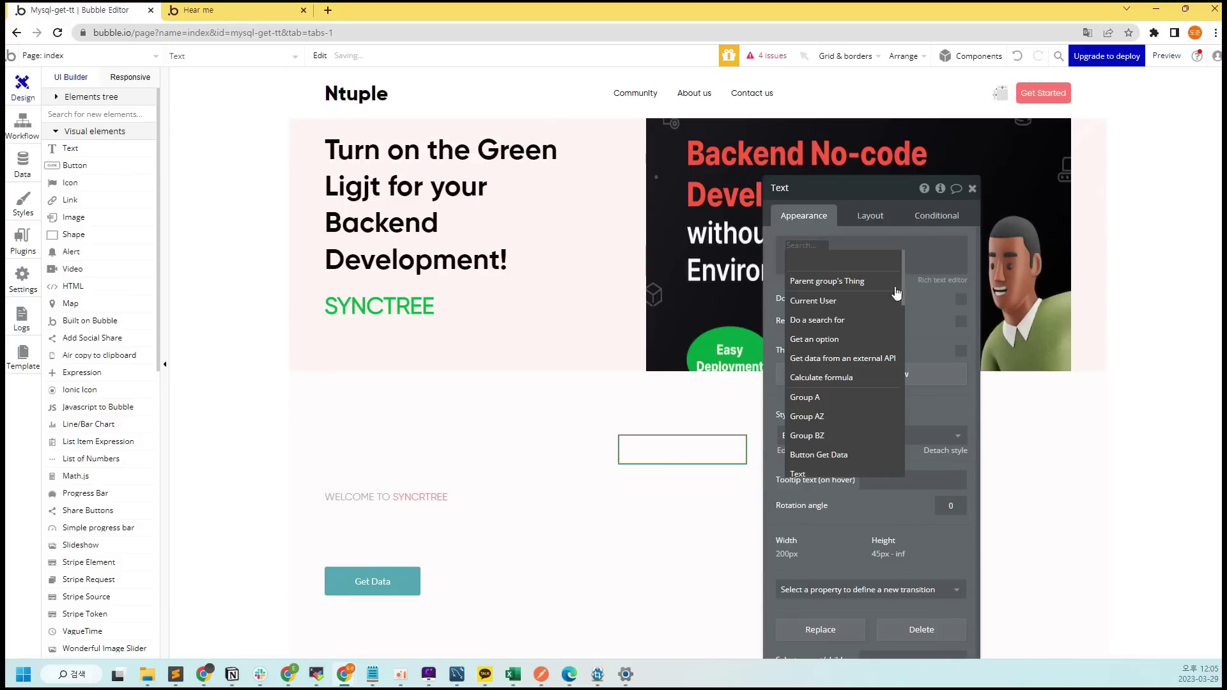
{"action": "left_click", "coordinate": [716, 218]}
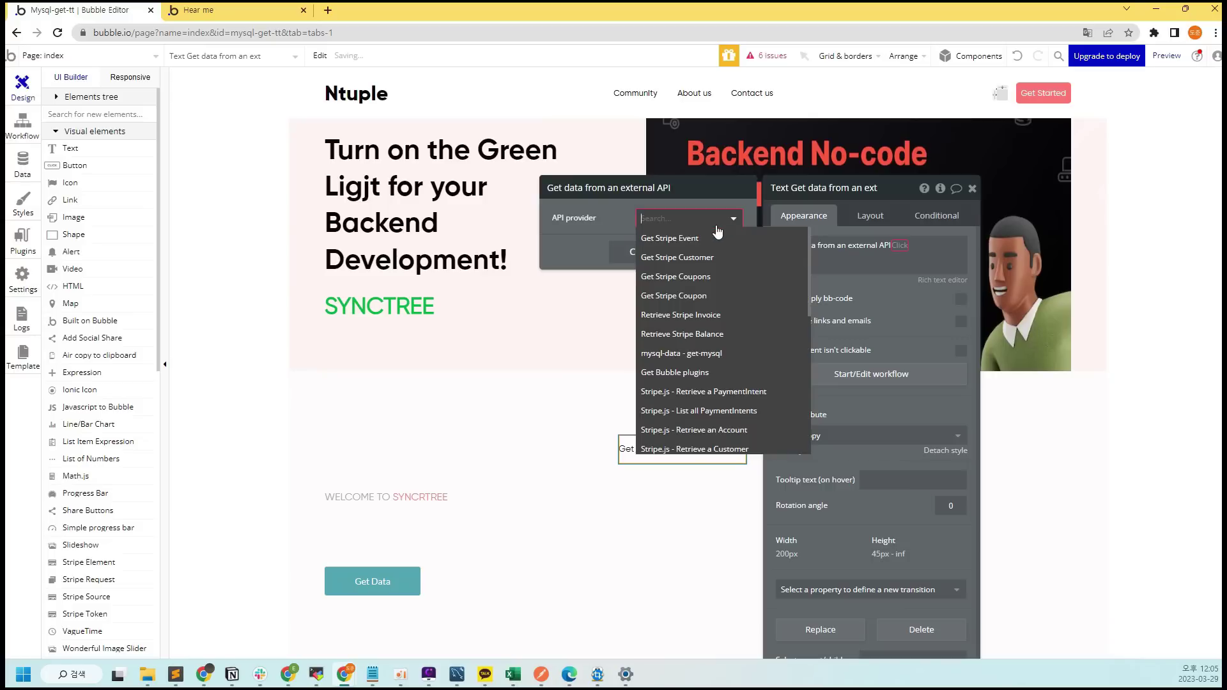
{"action": "left_click", "coordinate": [734, 356]}
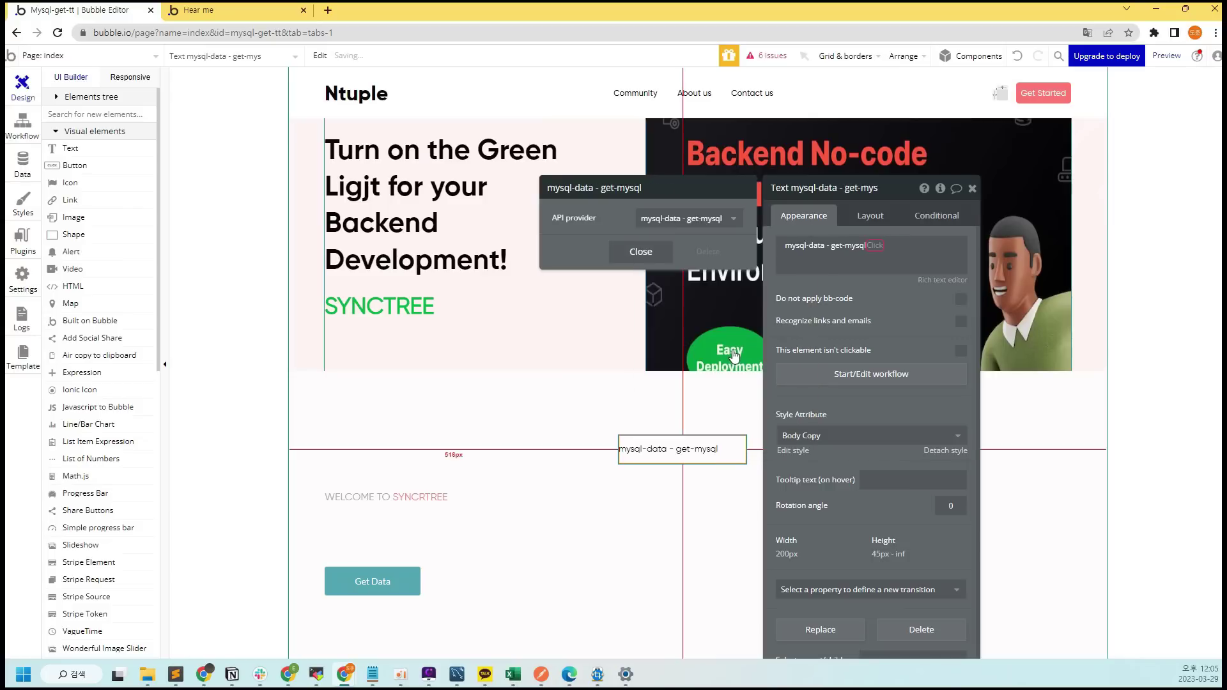
{"action": "left_click", "coordinate": [875, 250]}
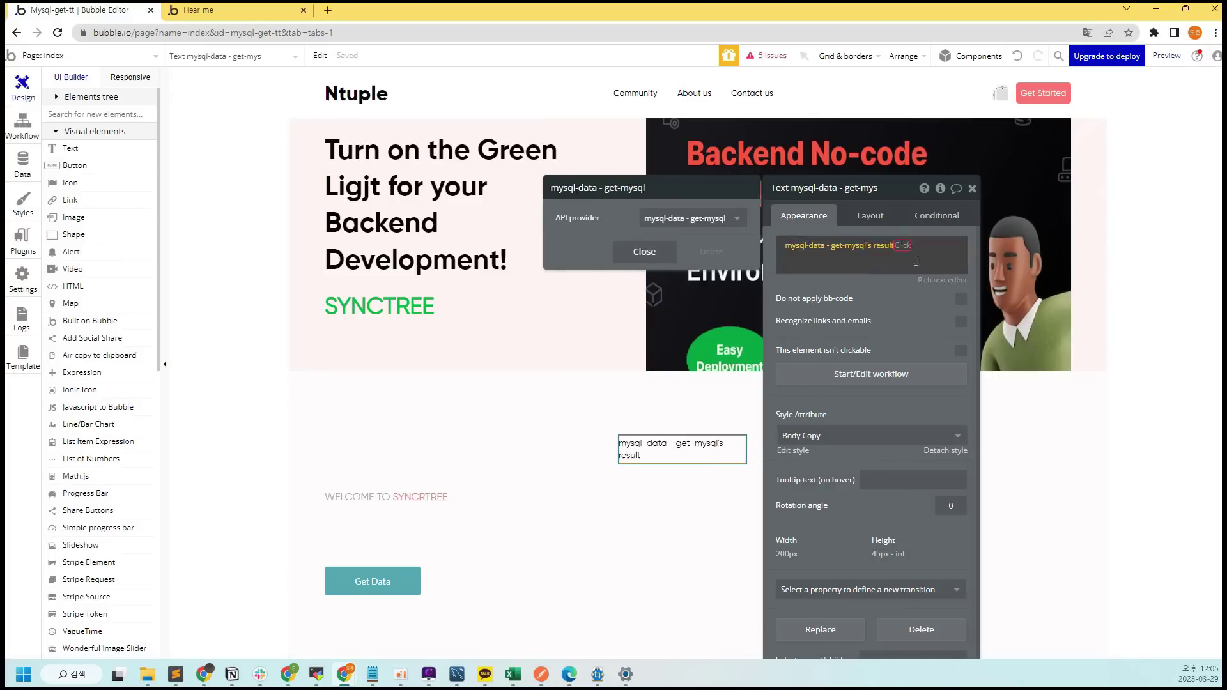
{"action": "left_click", "coordinate": [892, 262]}
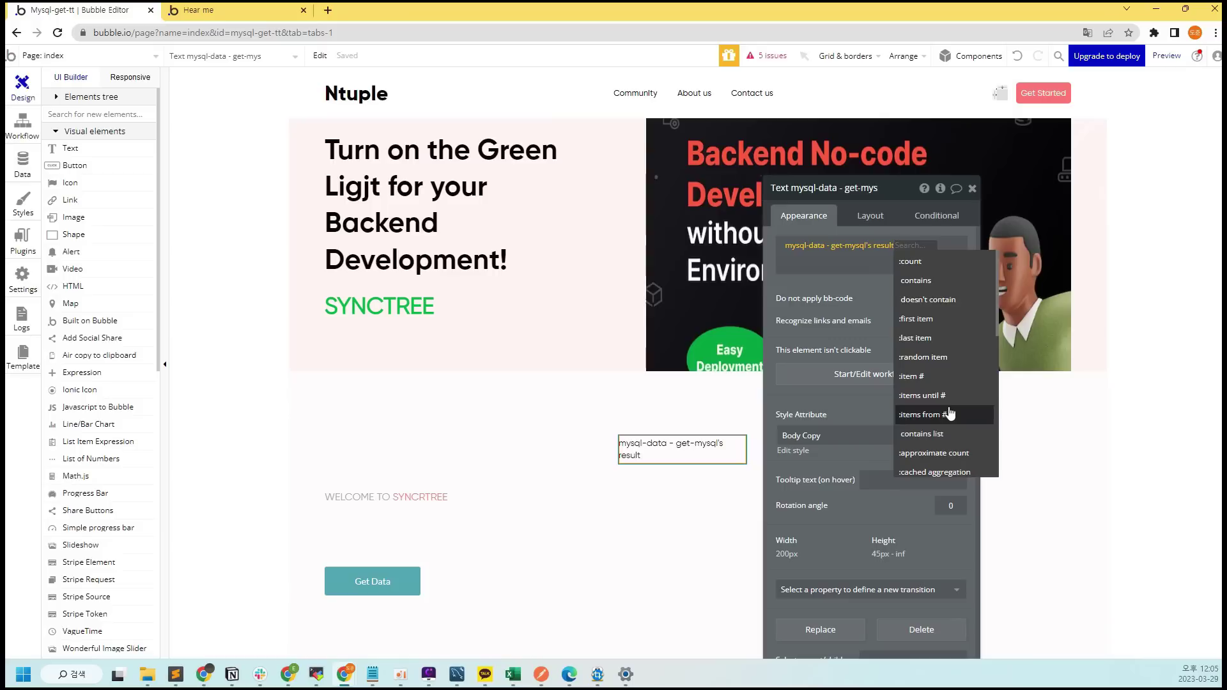
{"action": "scroll", "coordinate": [946, 371], "scroll_direction": "down", "scroll_amount": 2}
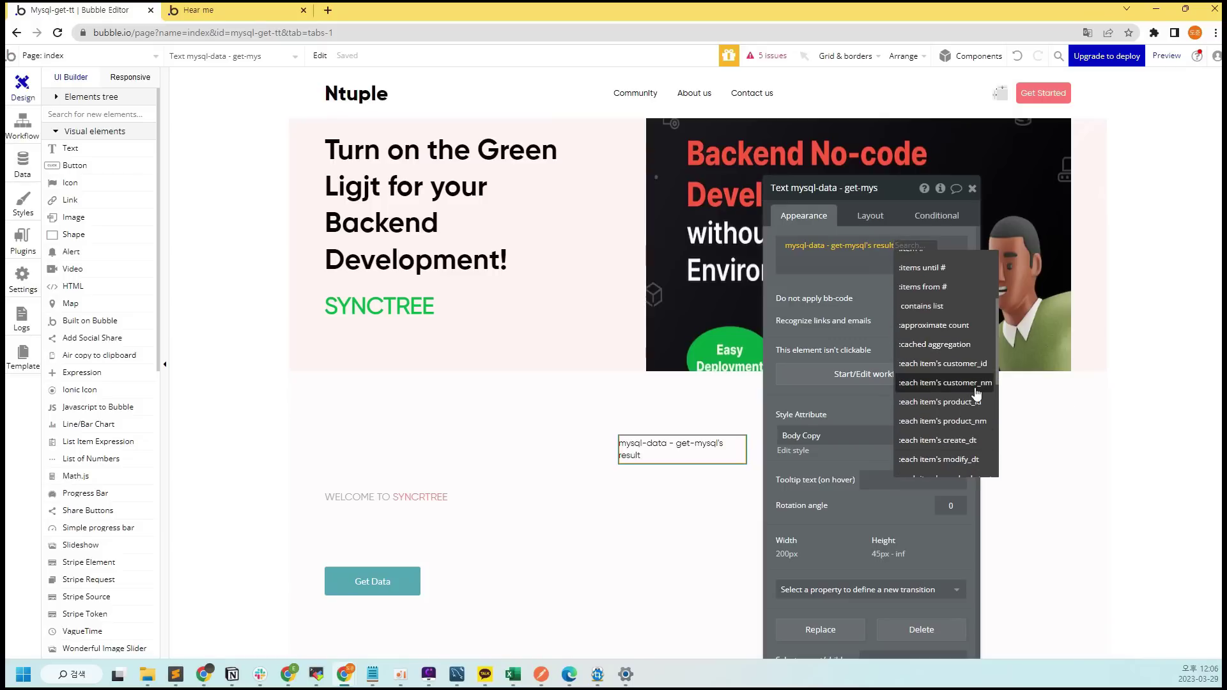
{"action": "left_click", "coordinate": [975, 387]}
Apply the Tip Text style to the bound text
{"action": "scroll", "coordinate": [895, 501], "scroll_direction": "down", "scroll_amount": 1}
{"action": "left_click", "coordinate": [895, 436]}
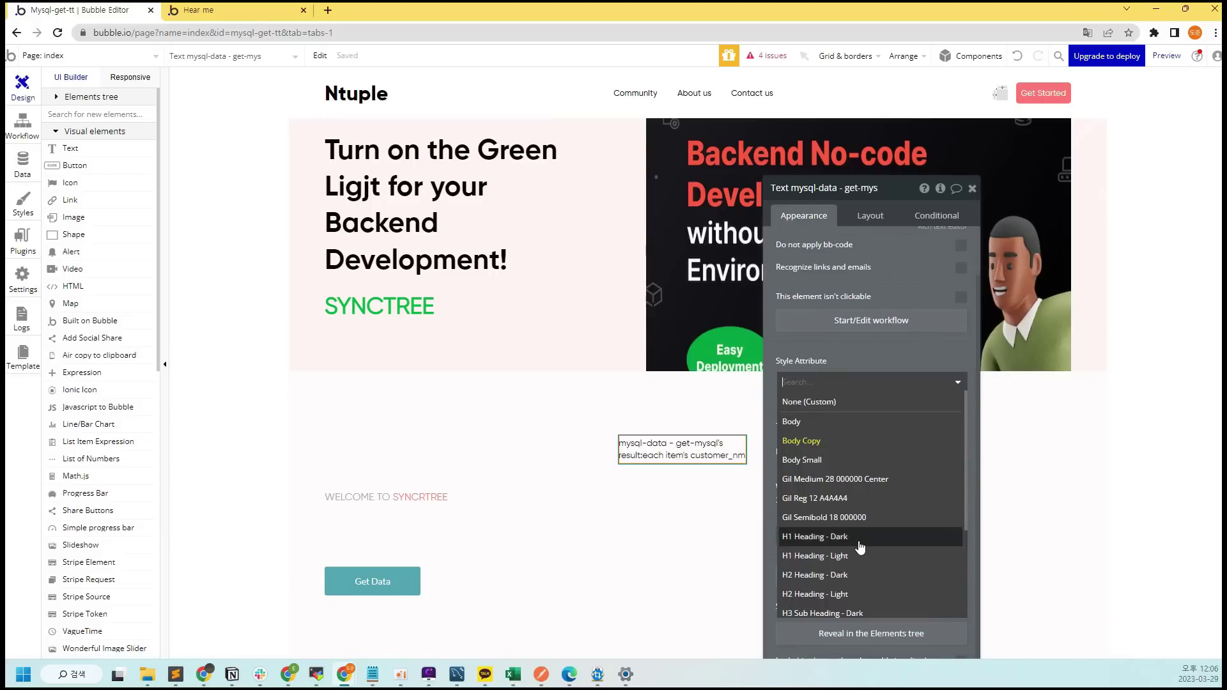
{"action": "left_click", "coordinate": [837, 568]}
Copy the bound text element, paste a duplicate beside it and open its properties
{"action": "left_click", "coordinate": [726, 523]}
{"action": "left_click", "coordinate": [972, 188]}
{"action": "left_click", "coordinate": [639, 451]}
{"action": "key", "text": "ctrl+c"}
{"action": "key", "text": "ctrl+v"}
{"action": "double_click", "coordinate": [867, 449]}
Make the copied text show each item's product_nm in the Warning Text style
{"action": "left_click", "coordinate": [1048, 258]}
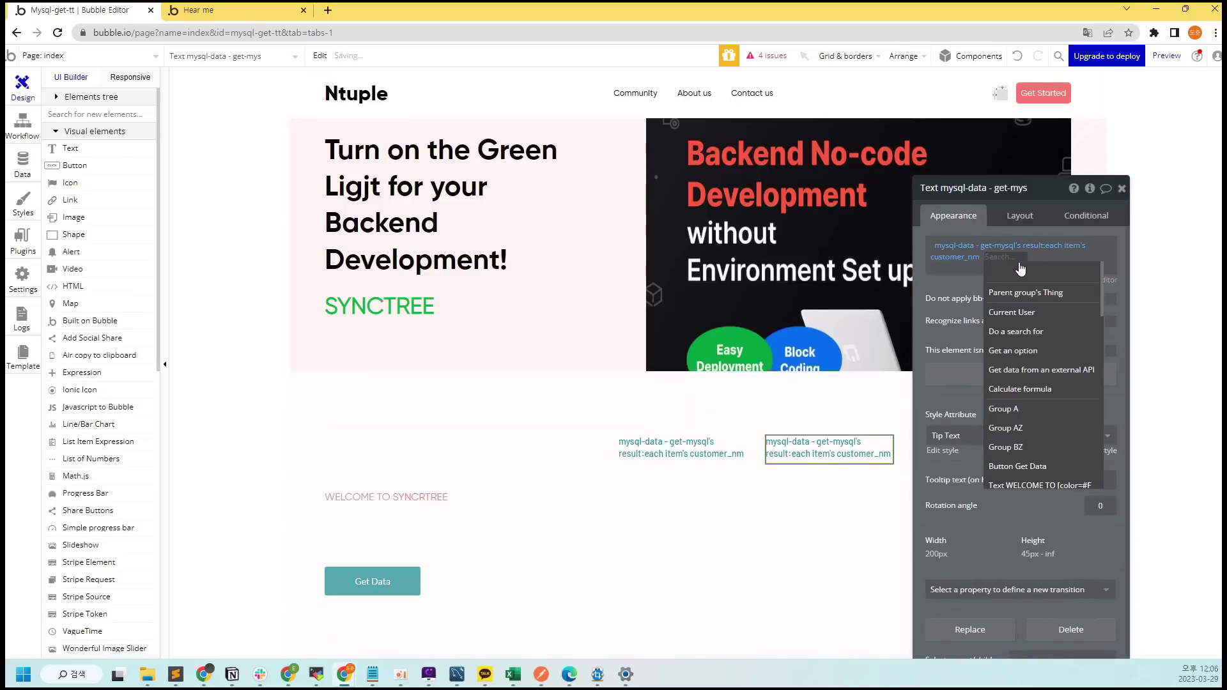
{"action": "left_click", "coordinate": [1048, 251]}
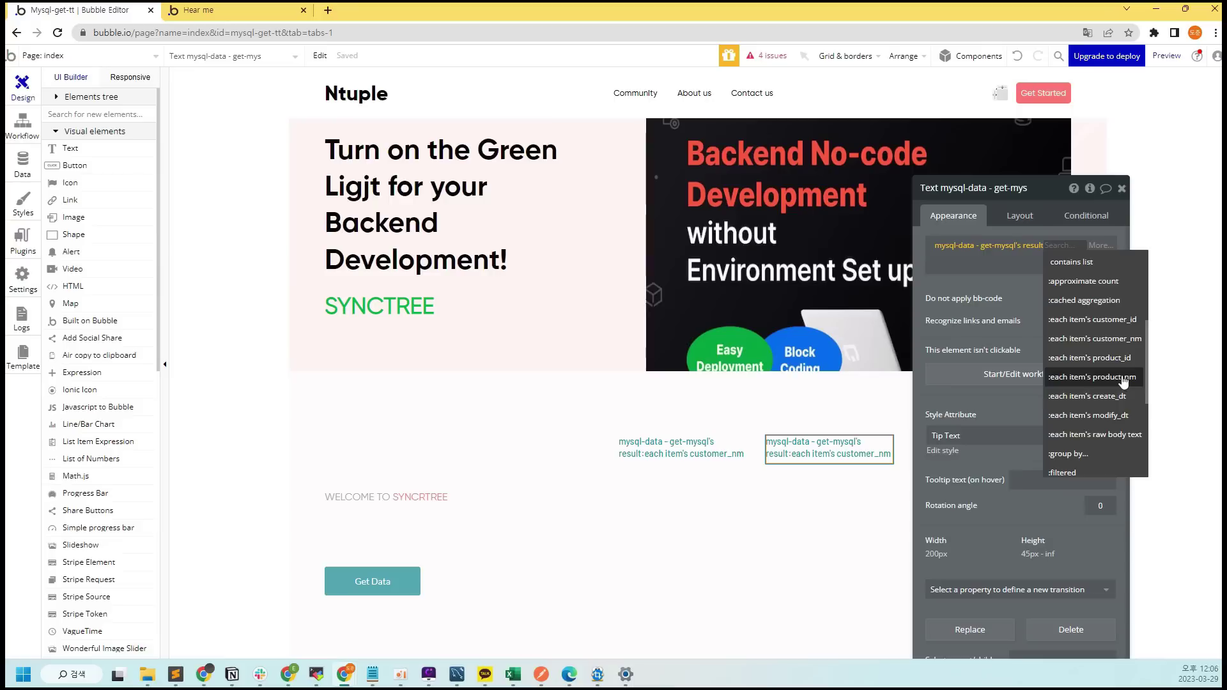
{"action": "left_click", "coordinate": [1126, 378]}
{"action": "left_click", "coordinate": [1009, 435]}
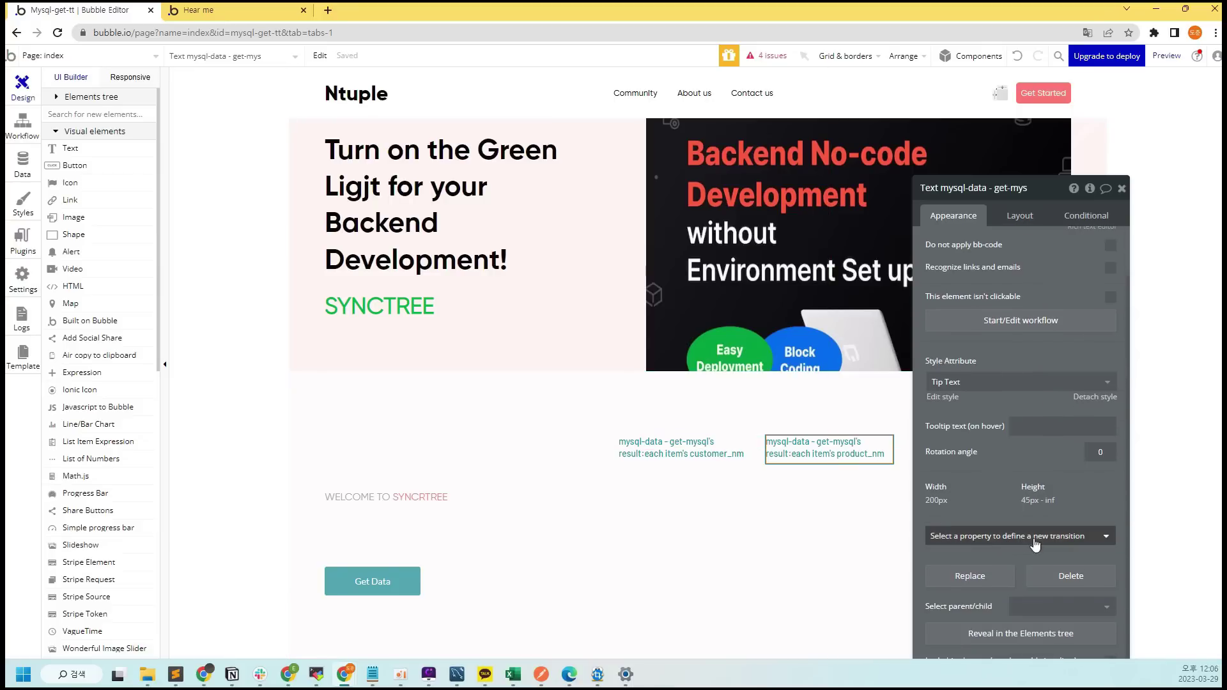
{"action": "left_click", "coordinate": [955, 586]}
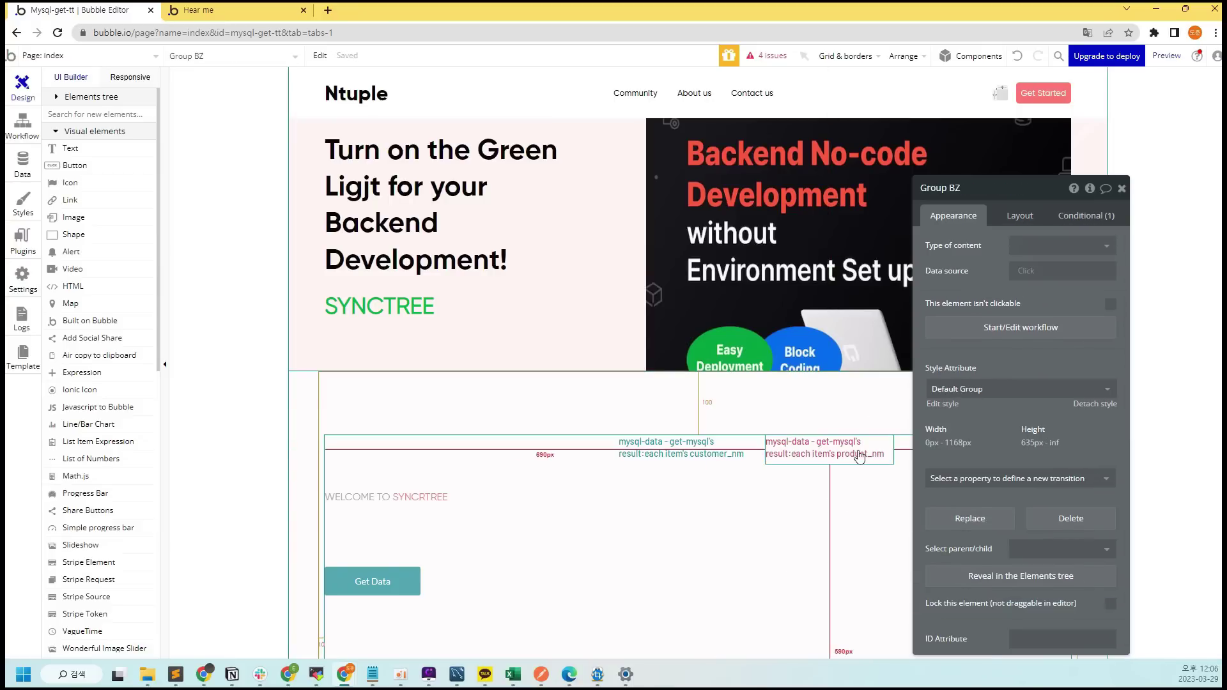
Duplicate the product_nm text and change it to show a random item's create_dt
{"action": "left_click", "coordinate": [1121, 188]}
{"action": "left_click", "coordinate": [876, 457]}
{"action": "key", "text": "ctrl+c"}
{"action": "key", "text": "ctrl+v"}
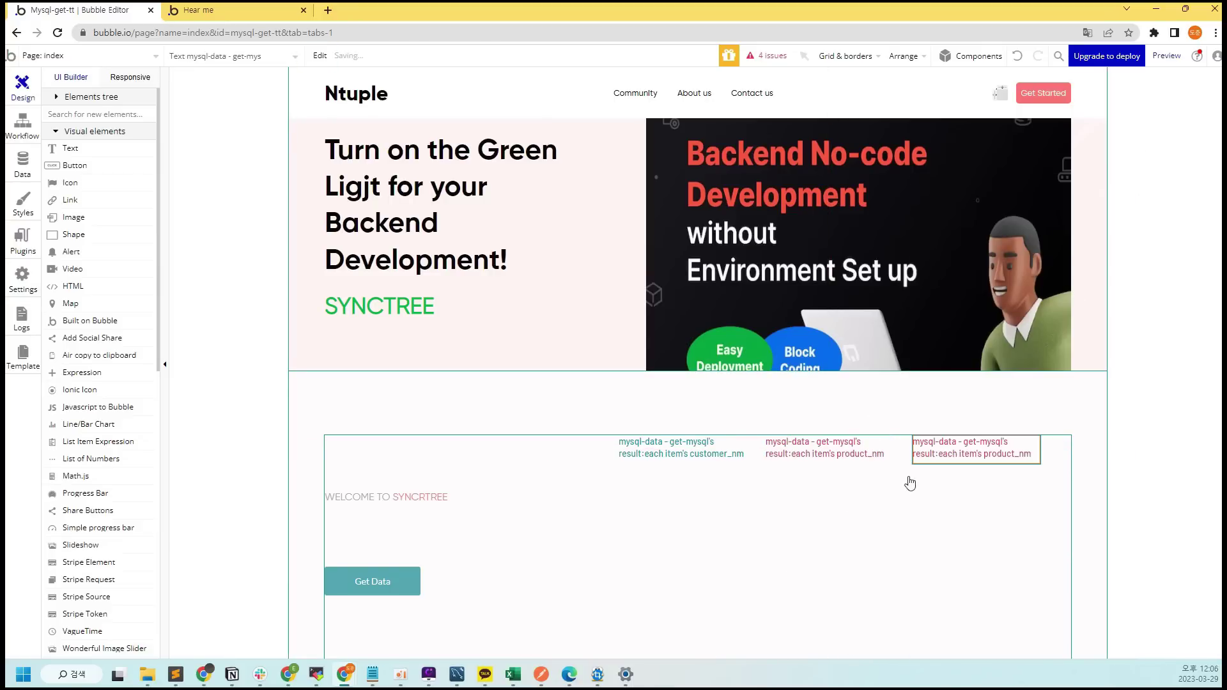
{"action": "double_click", "coordinate": [978, 450]}
{"action": "key", "text": "BackSpace"}
{"action": "left_click", "coordinate": [1043, 262]}
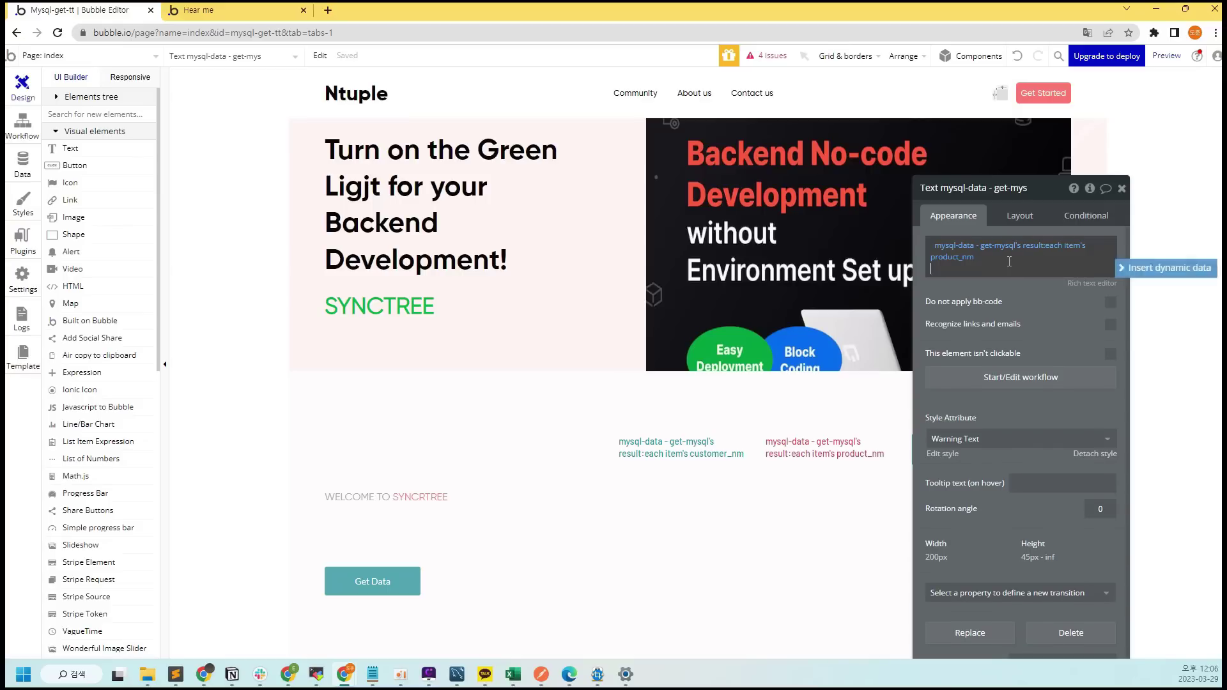
{"action": "left_click", "coordinate": [1064, 245]}
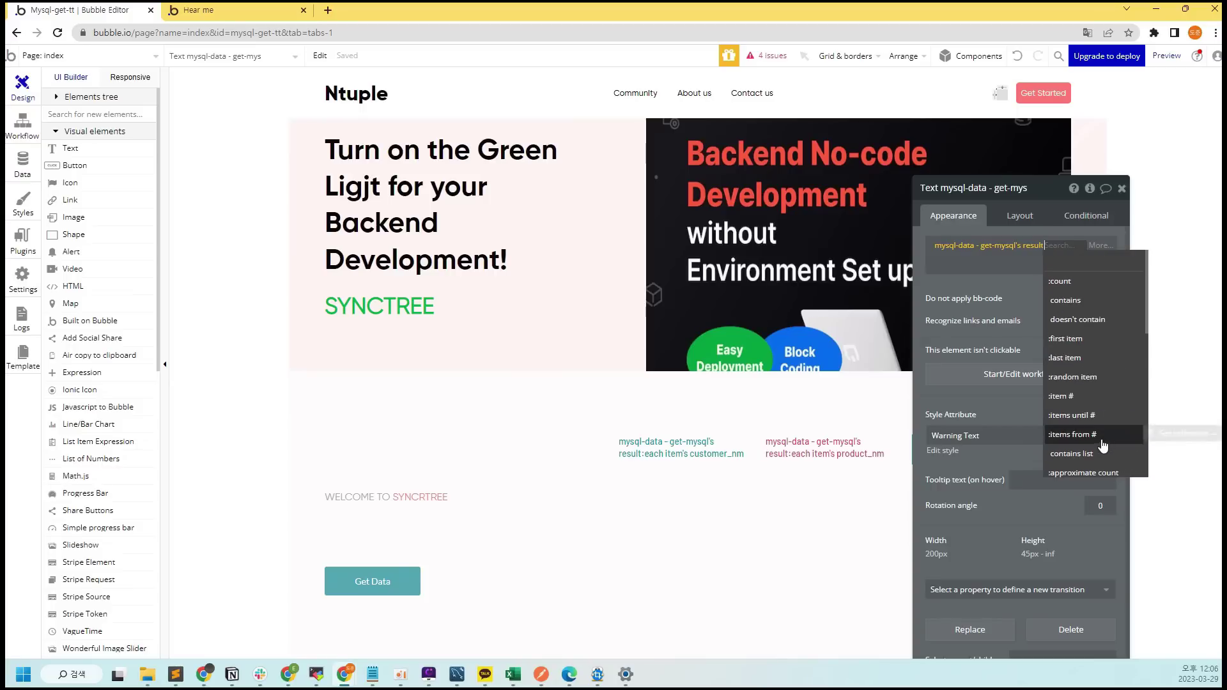
{"action": "left_click", "coordinate": [1073, 313]}
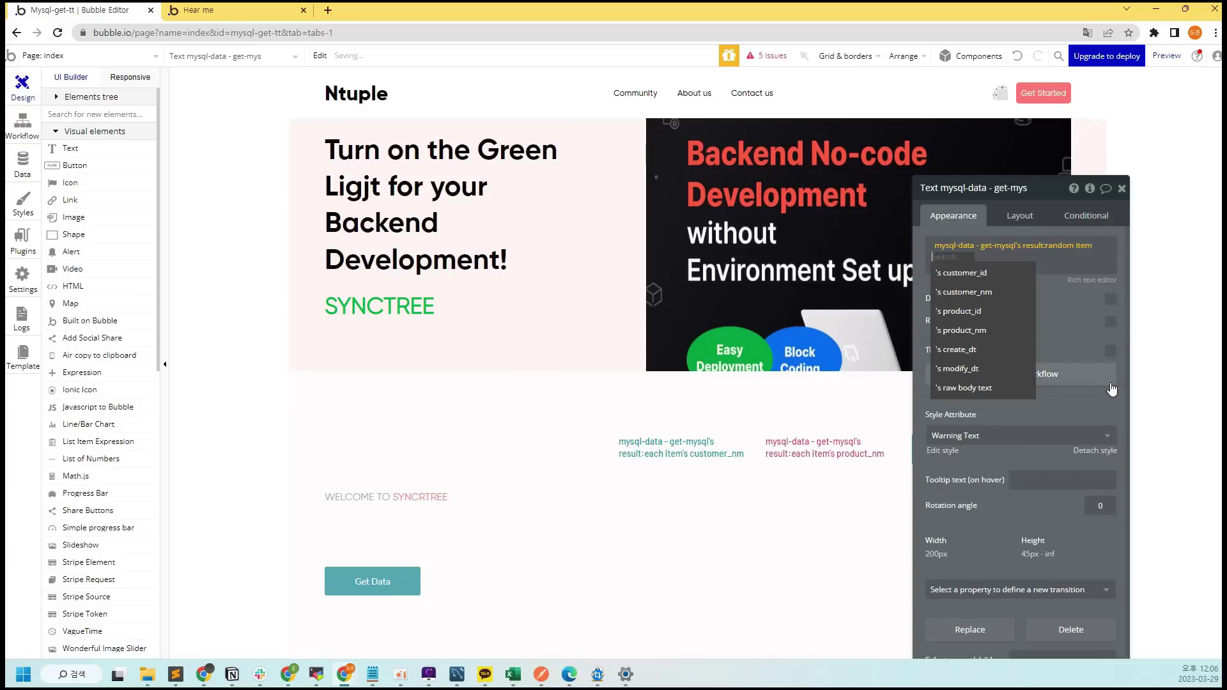
{"action": "left_click", "coordinate": [995, 361]}
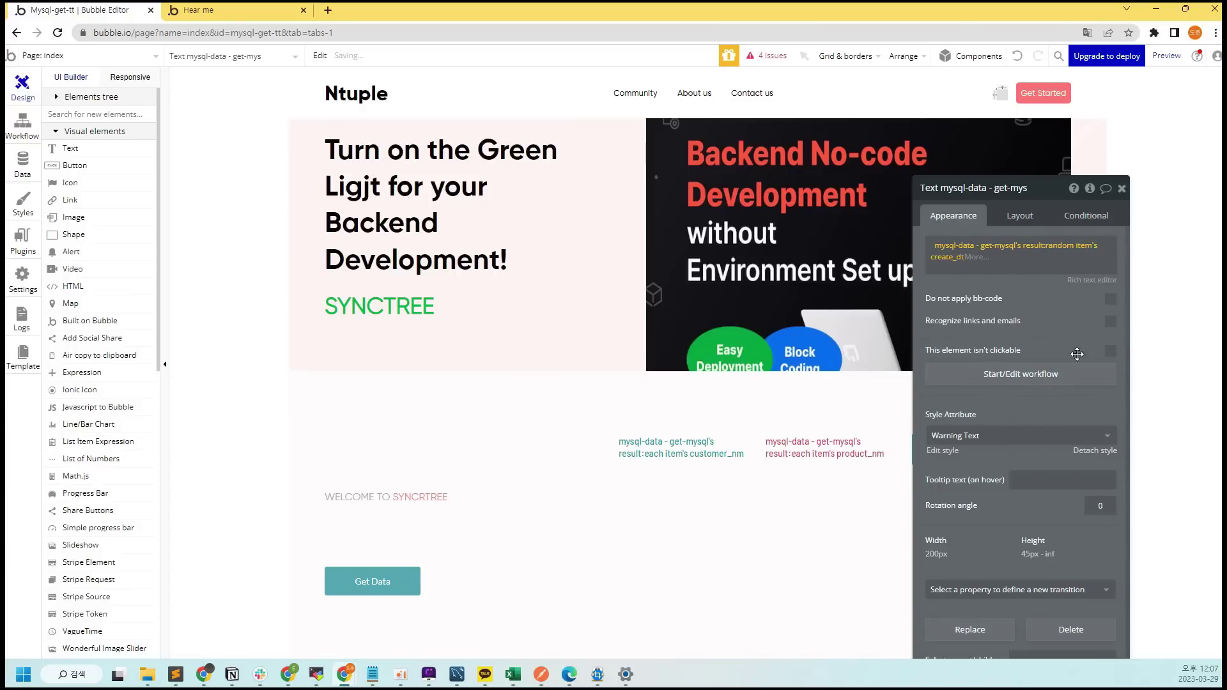
{"action": "left_click", "coordinate": [1122, 189]}
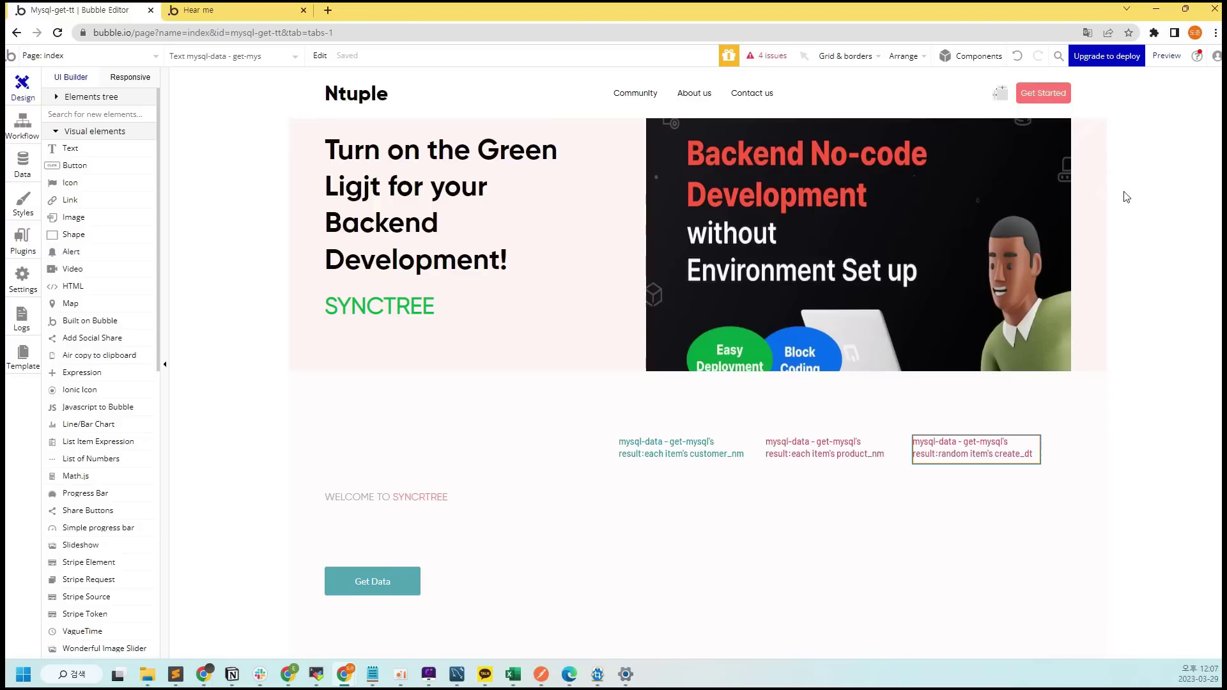
Start the Get Data click workflow with a Show action for the first mysql-data text
{"action": "double_click", "coordinate": [382, 585]}
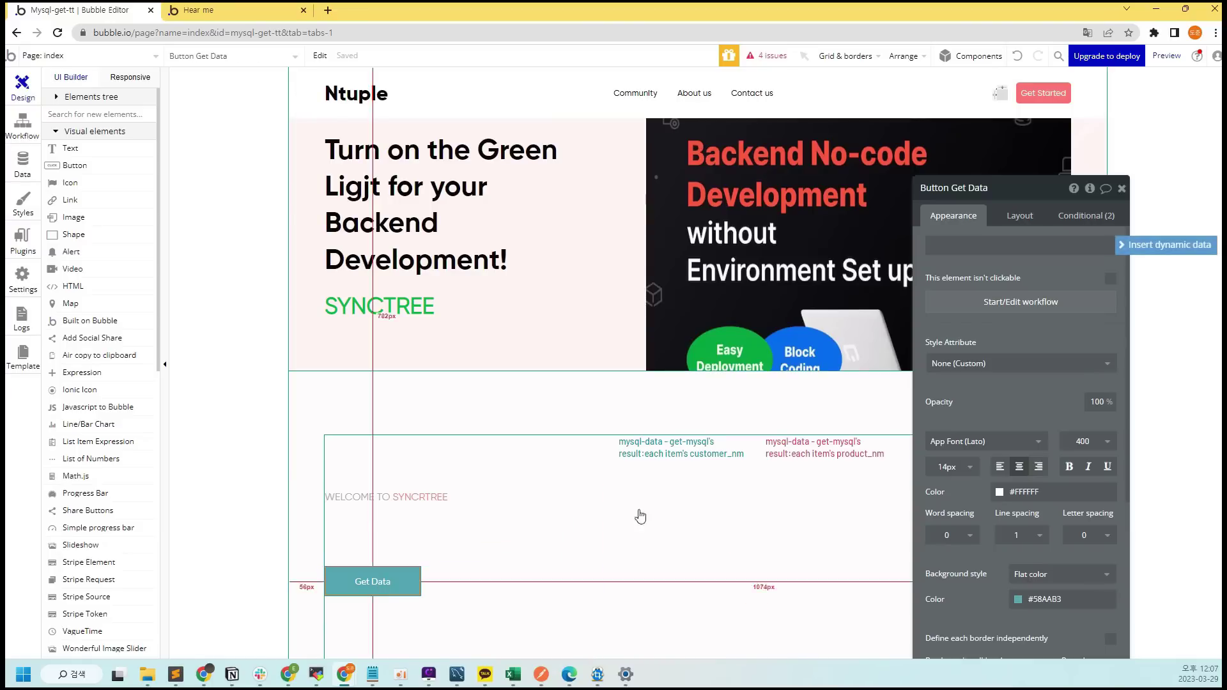
{"action": "left_click", "coordinate": [1073, 303]}
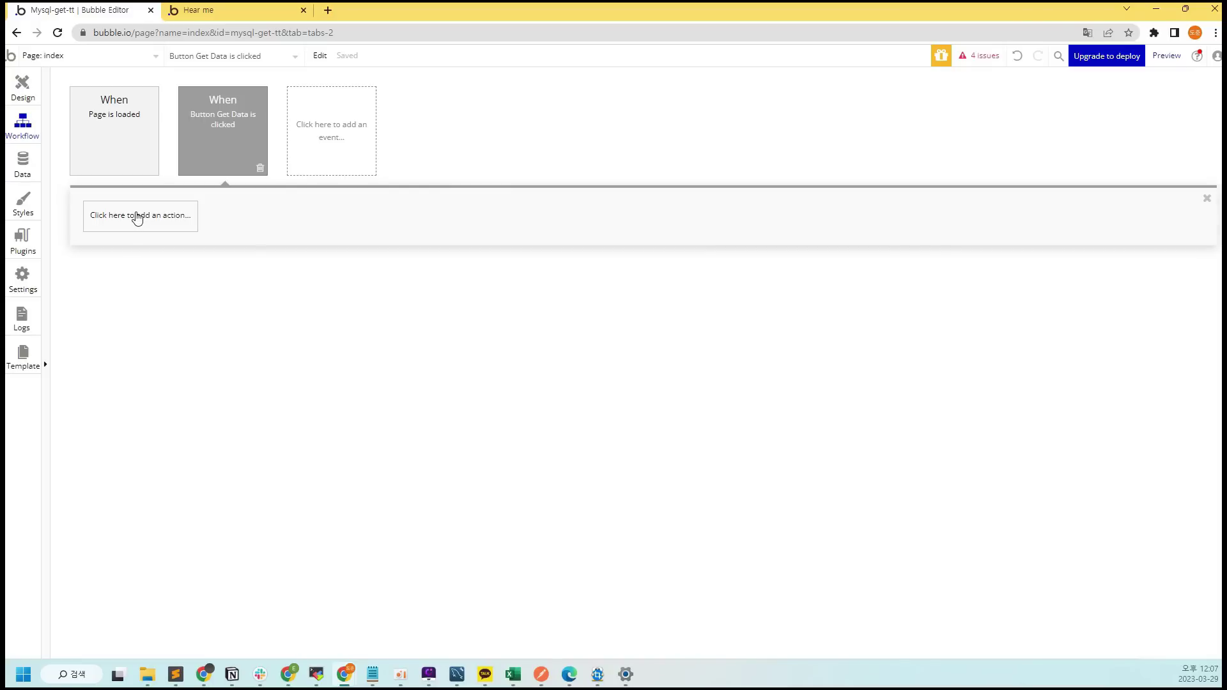
{"action": "left_click", "coordinate": [126, 218]}
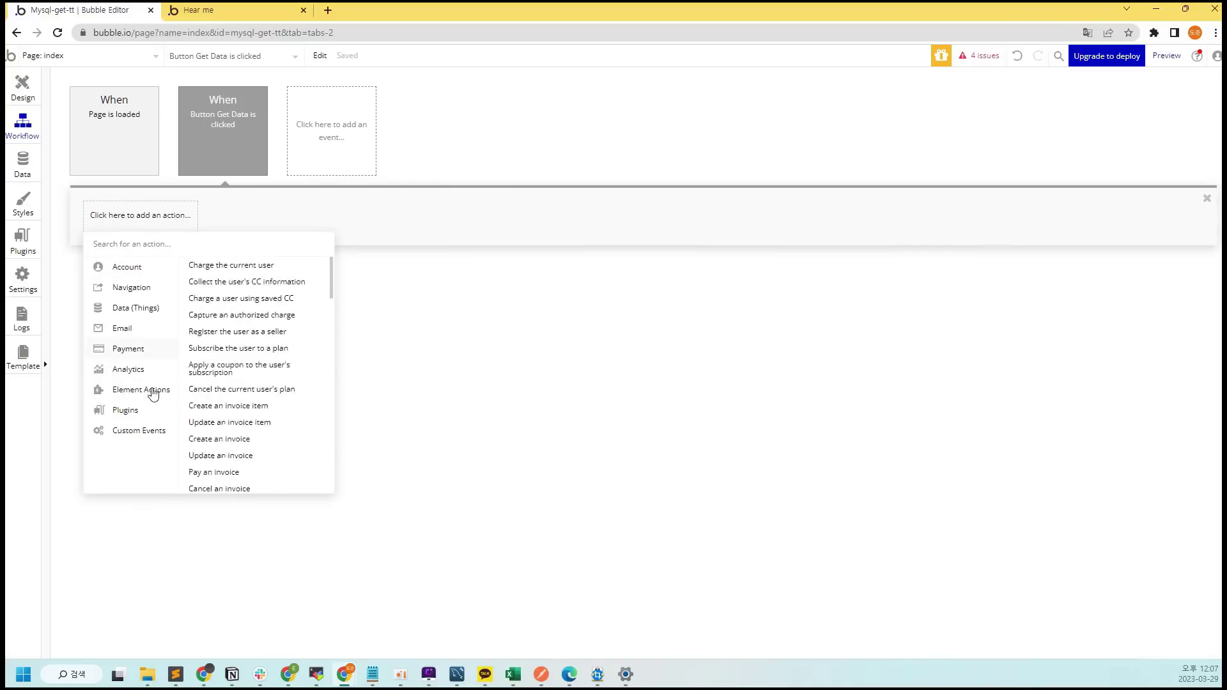
{"action": "mouse_move", "coordinate": [162, 401]}
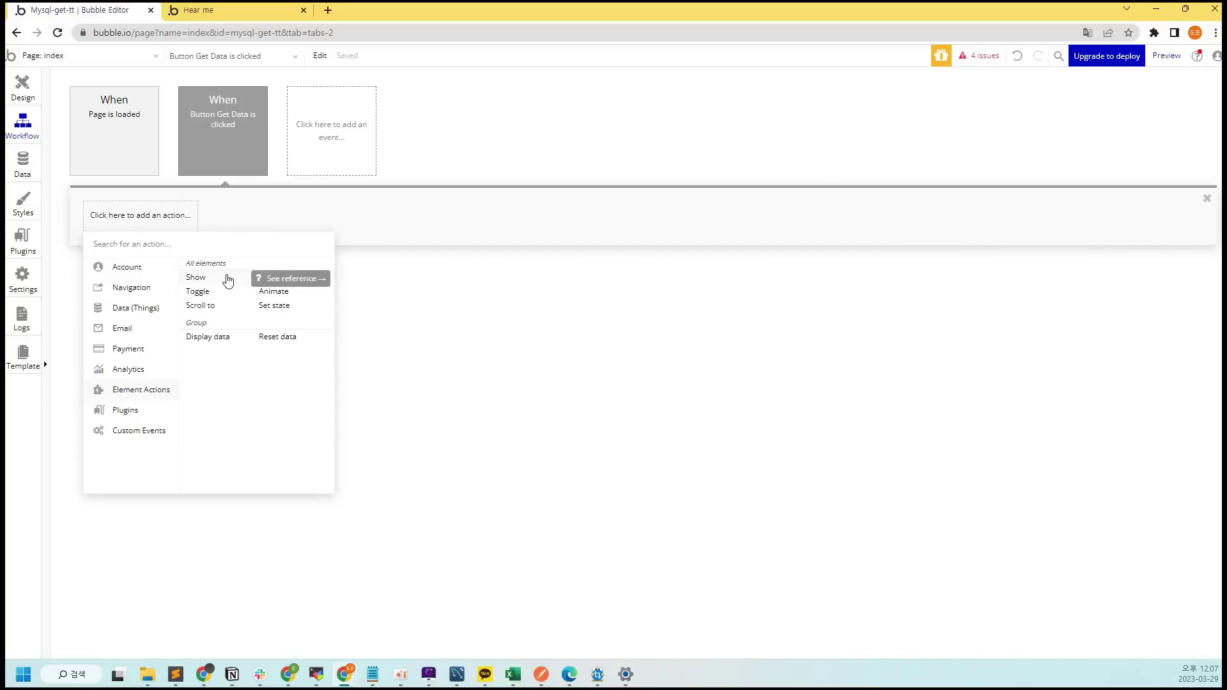
{"action": "left_click", "coordinate": [228, 279]}
{"action": "left_click", "coordinate": [1076, 221]}
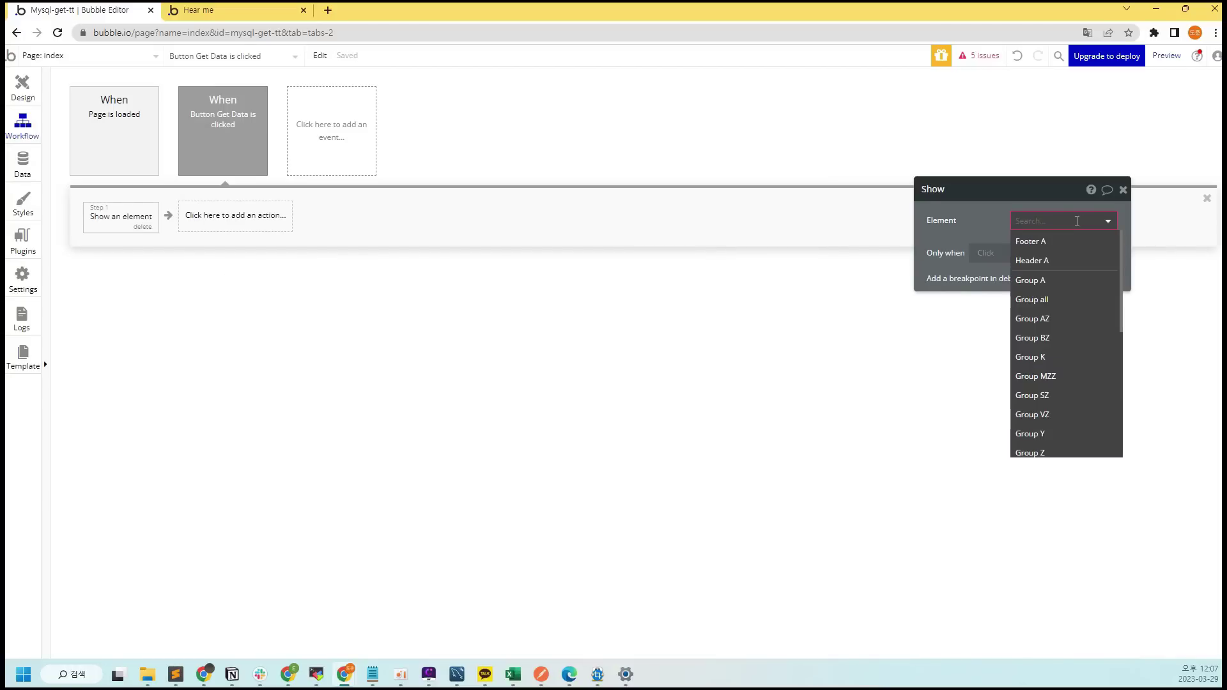
{"action": "scroll", "coordinate": [1096, 284], "scroll_direction": "down", "scroll_amount": 5}
{"action": "left_click", "coordinate": [1101, 301]}
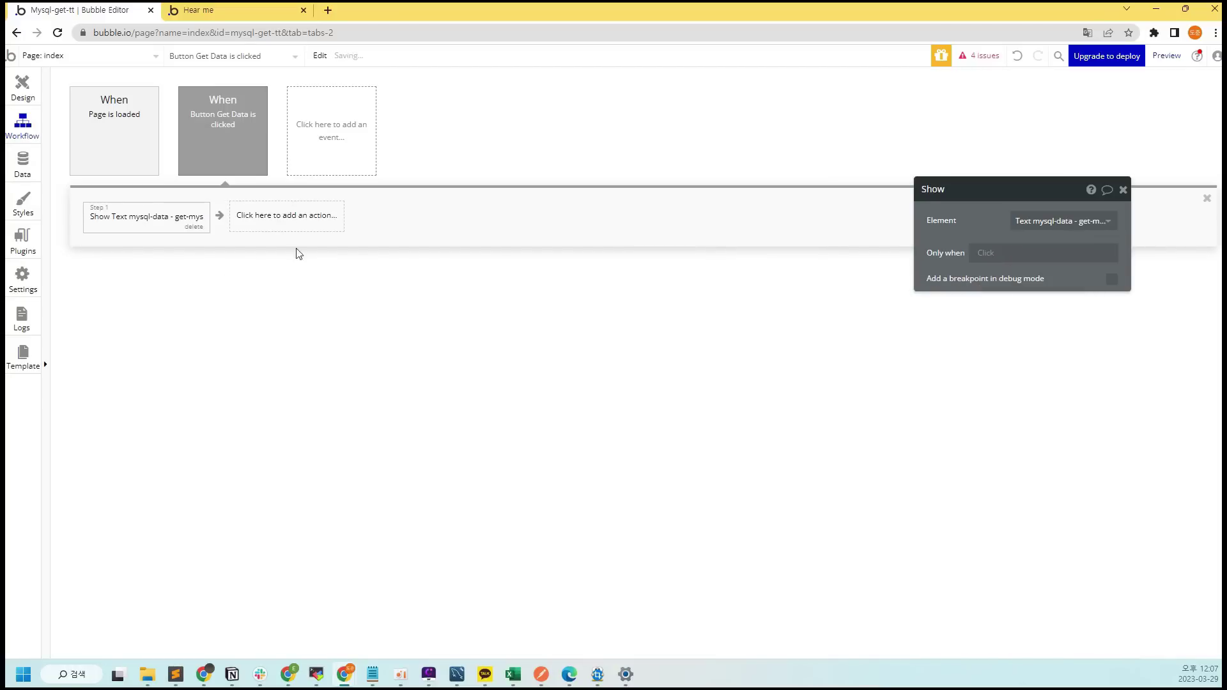
Add a second Show action targeting the second mysql-data text
{"action": "left_click", "coordinate": [293, 229]}
{"action": "mouse_move", "coordinate": [294, 405]}
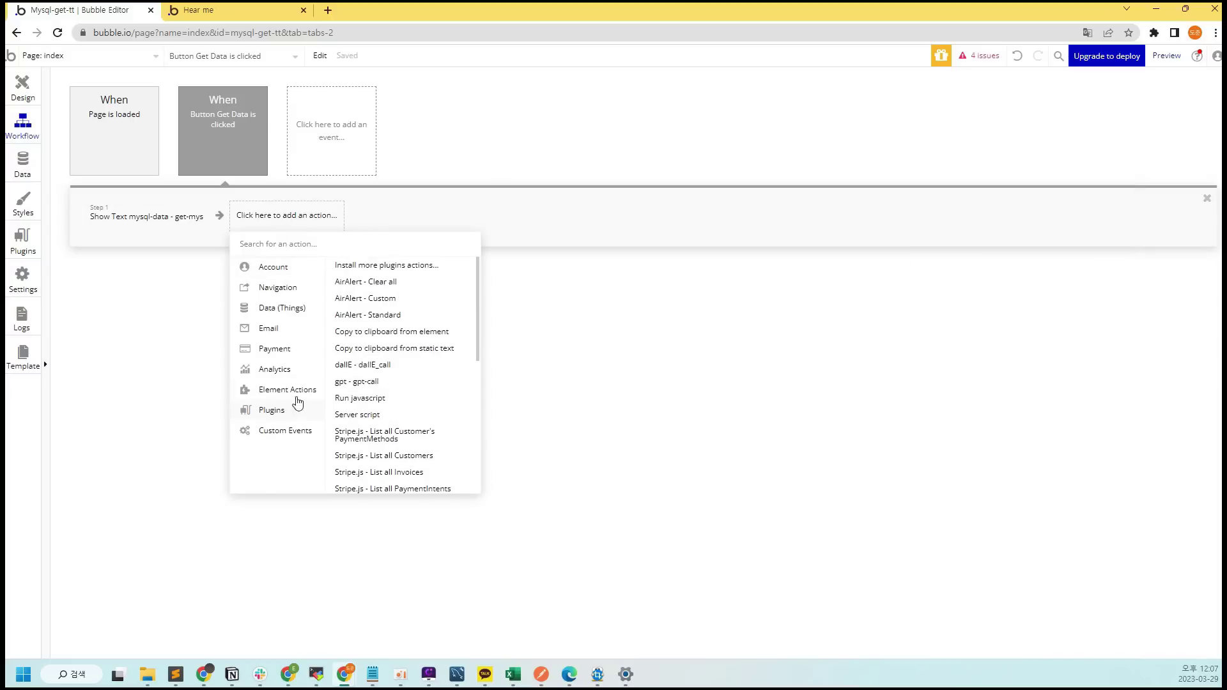
{"action": "mouse_move", "coordinate": [326, 389]}
{"action": "left_click", "coordinate": [339, 281]}
{"action": "left_click", "coordinate": [1061, 221]}
{"action": "scroll", "coordinate": [1054, 358], "scroll_direction": "down", "scroll_amount": 5}
{"action": "left_click", "coordinate": [1094, 312]}
Add a third Show action targeting the third mysql-data text
{"action": "left_click", "coordinate": [444, 222]}
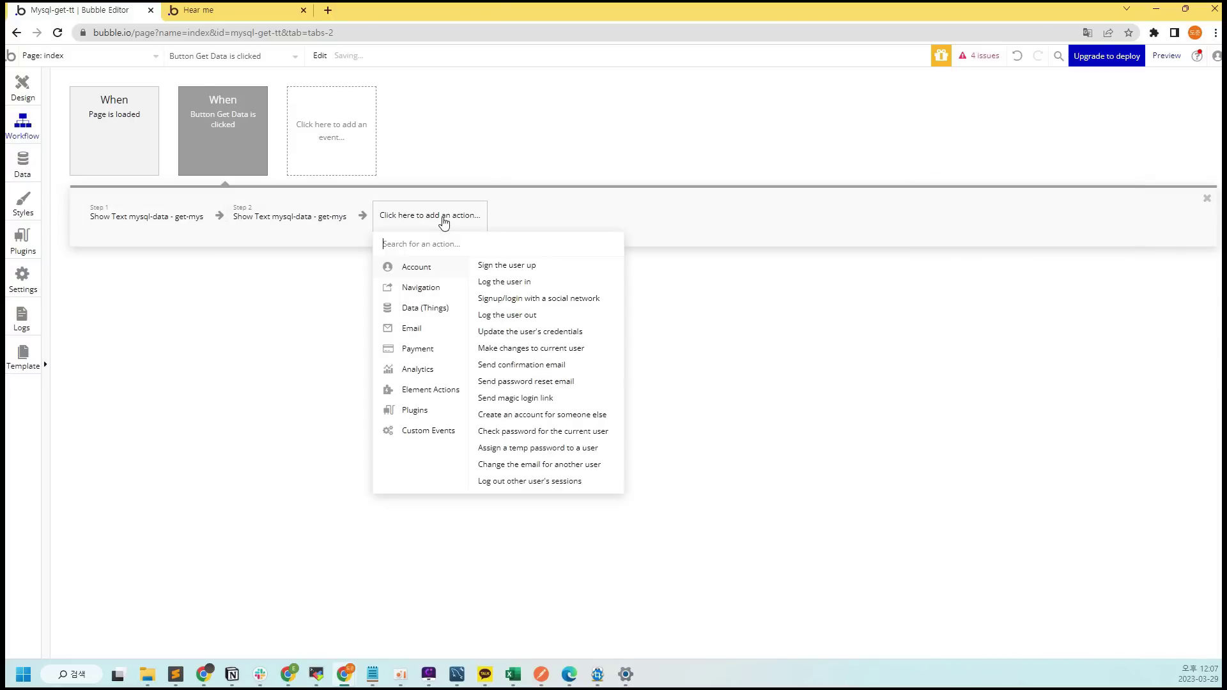
{"action": "mouse_move", "coordinate": [454, 389]}
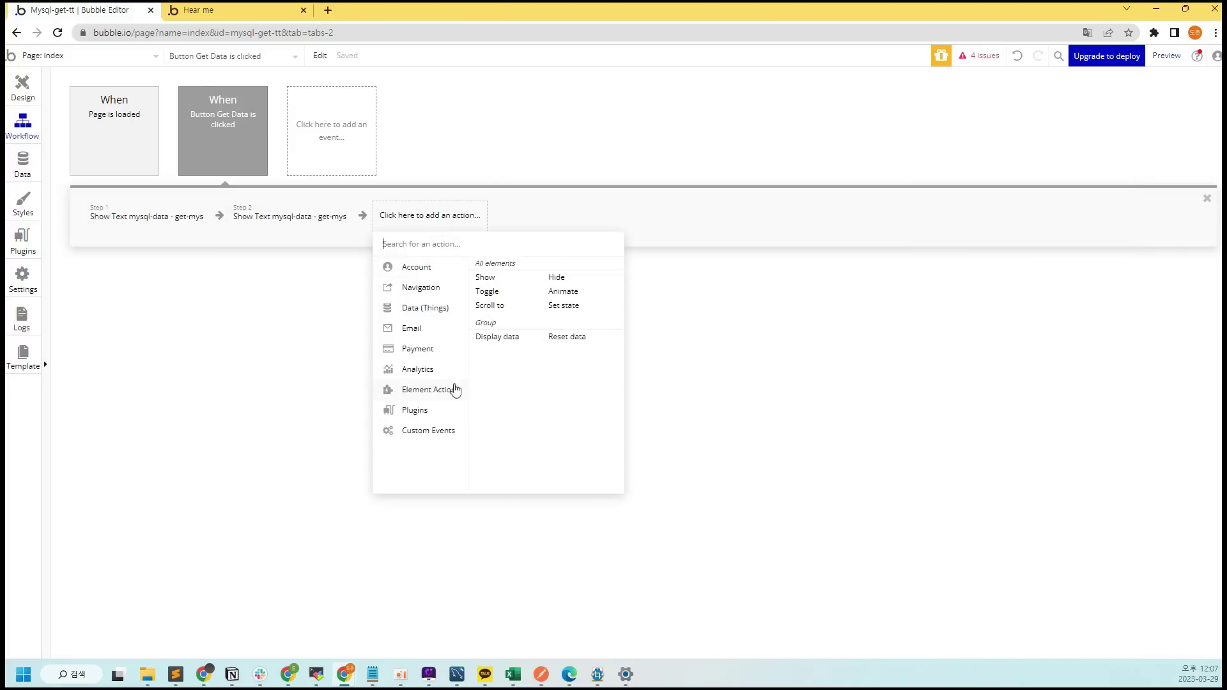
{"action": "left_click", "coordinate": [487, 281]}
{"action": "left_click", "coordinate": [1087, 227]}
{"action": "scroll", "coordinate": [1080, 358], "scroll_direction": "down", "scroll_amount": 5}
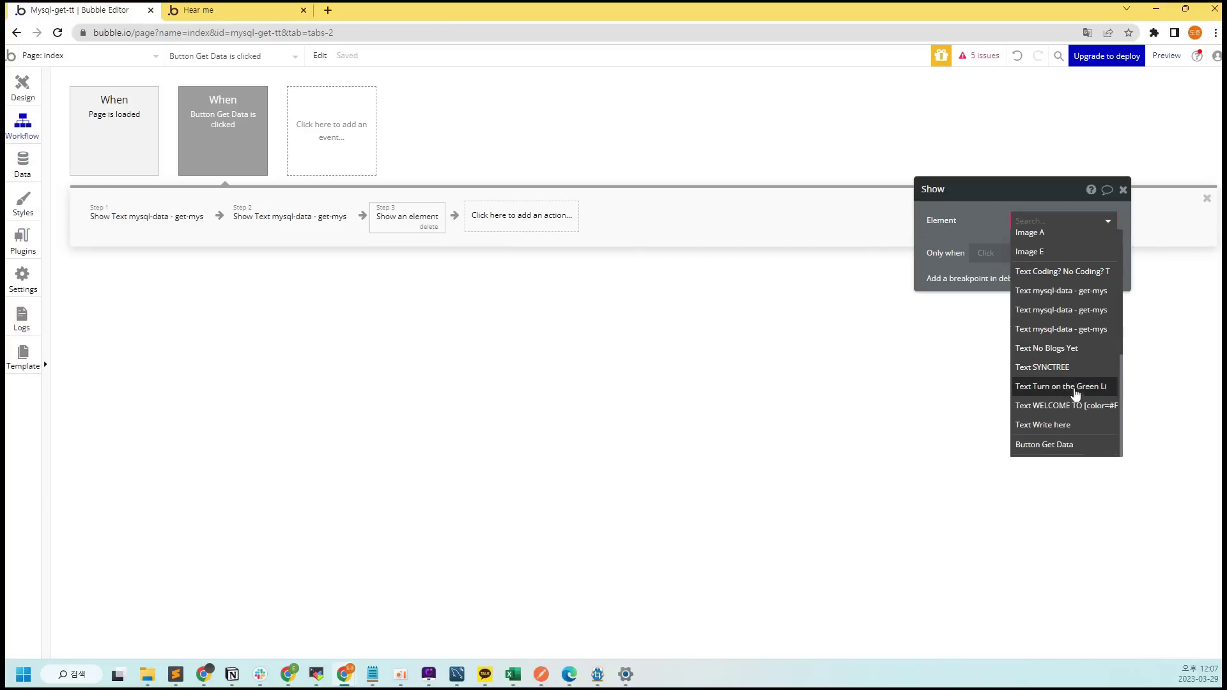
{"action": "left_click", "coordinate": [1090, 330]}
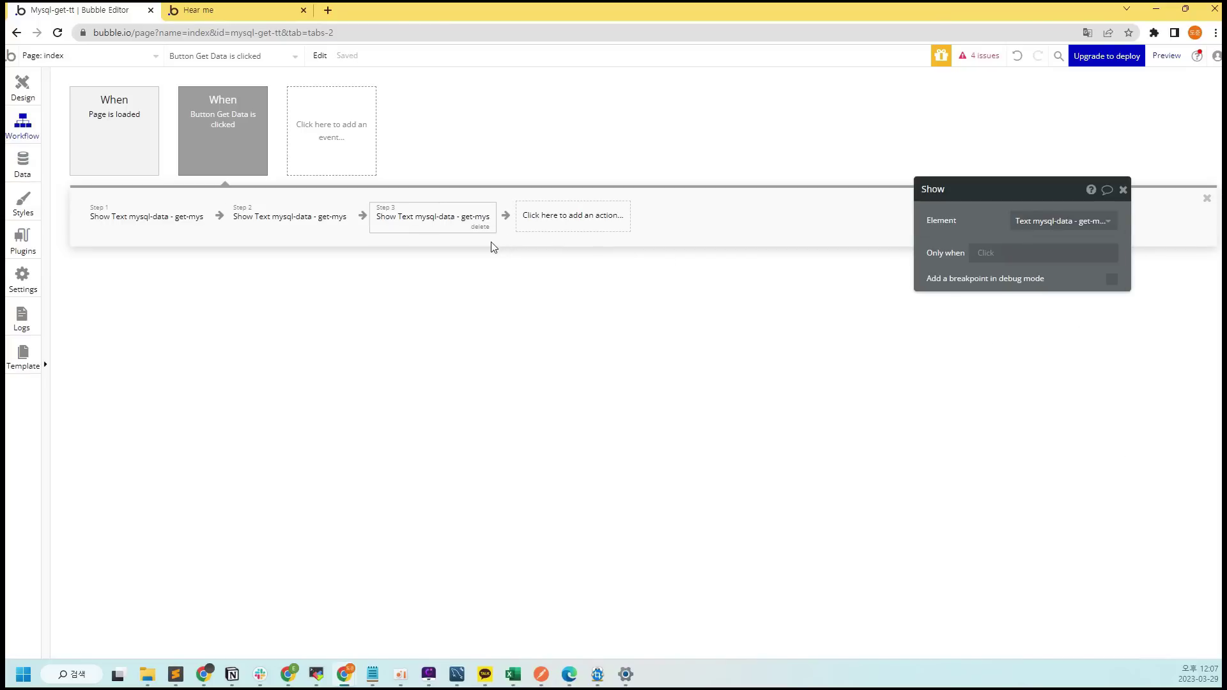
{"action": "left_click", "coordinate": [105, 120]}
Add a Page is loaded Hide action for the first mysql-data text
{"action": "left_click", "coordinate": [131, 214]}
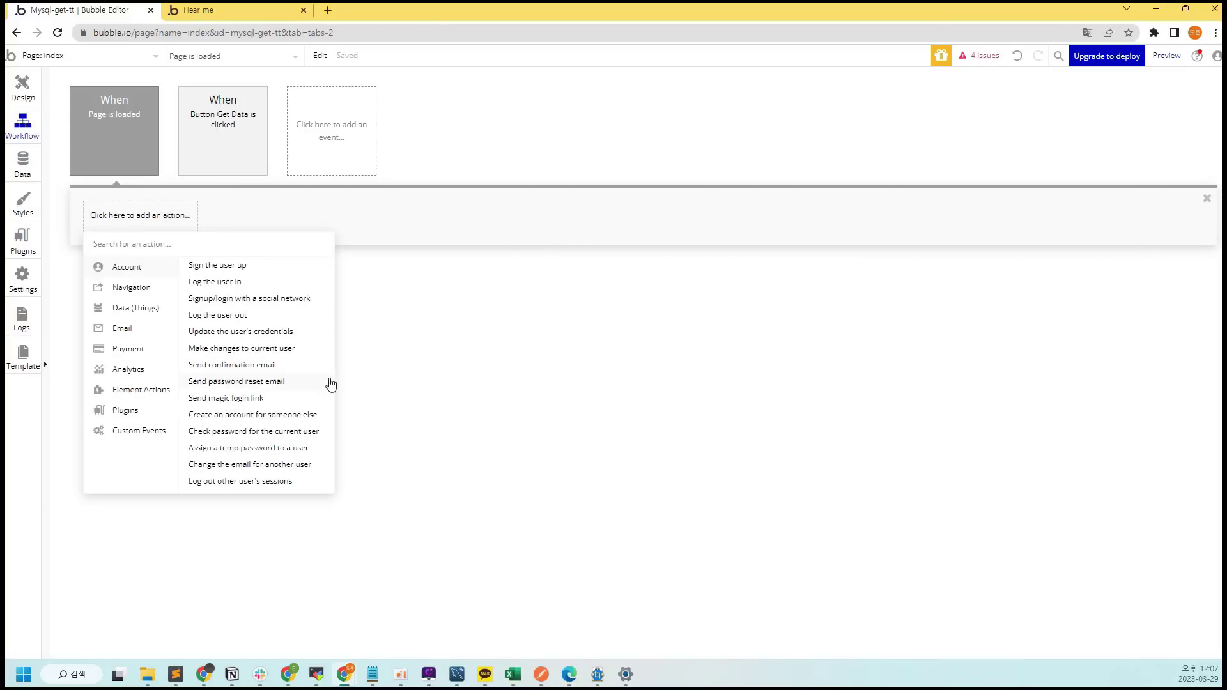
{"action": "mouse_move", "coordinate": [165, 394]}
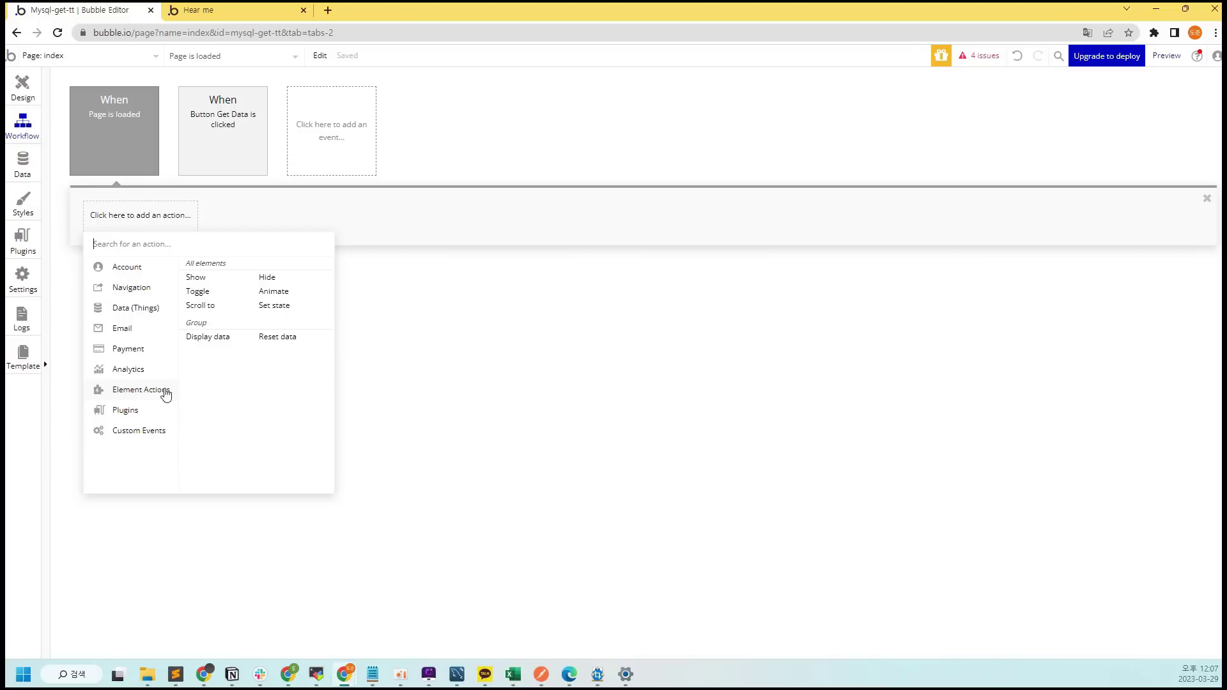
{"action": "left_click", "coordinate": [298, 280]}
{"action": "left_click", "coordinate": [1064, 220]}
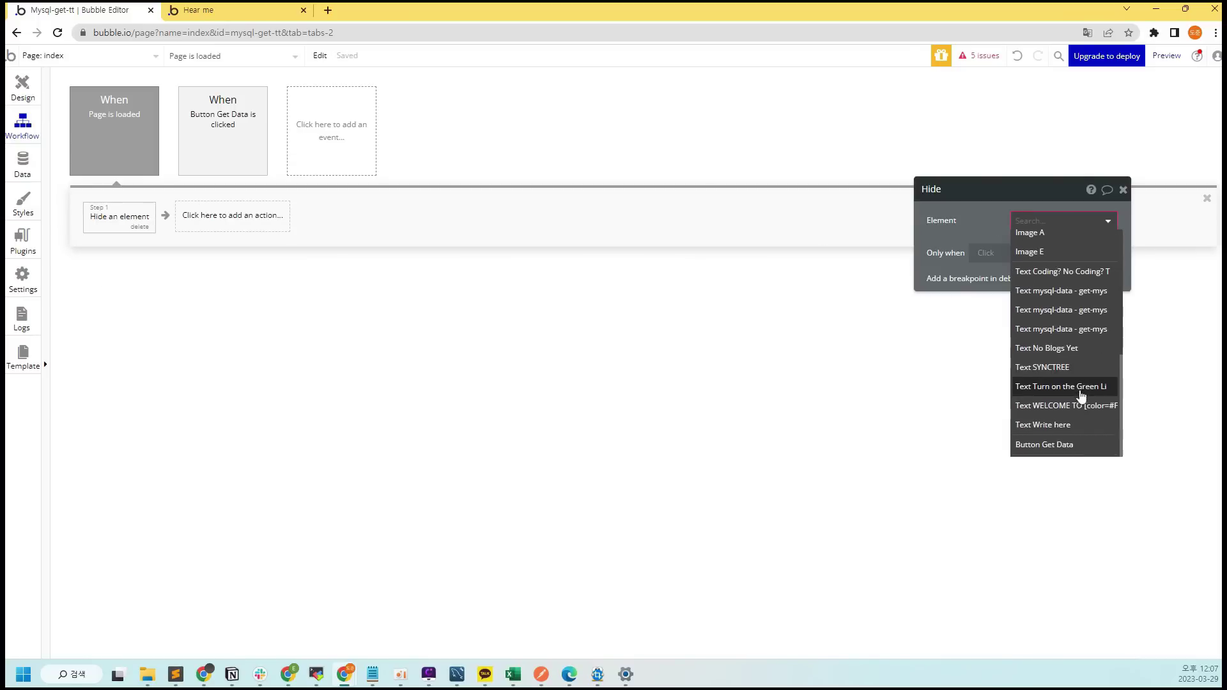
{"action": "left_click", "coordinate": [1094, 310]}
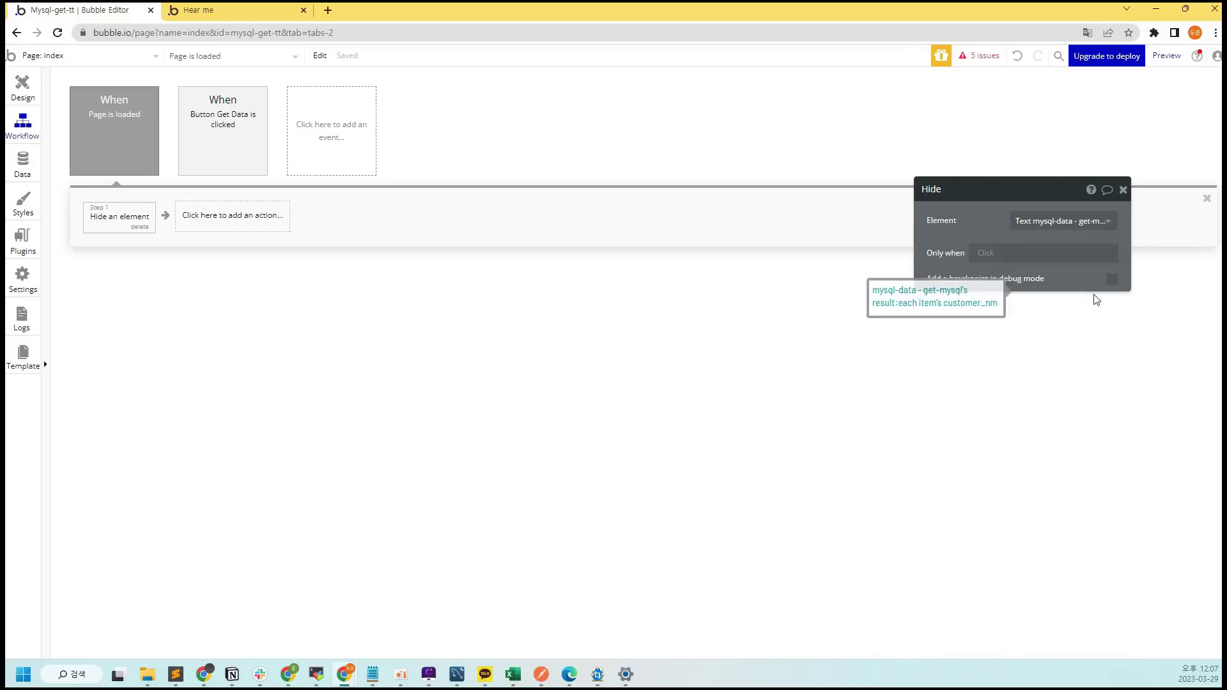
Add a second Hide action for the second mysql-data text on page load
{"action": "left_click", "coordinate": [278, 220]}
{"action": "mouse_move", "coordinate": [296, 397]}
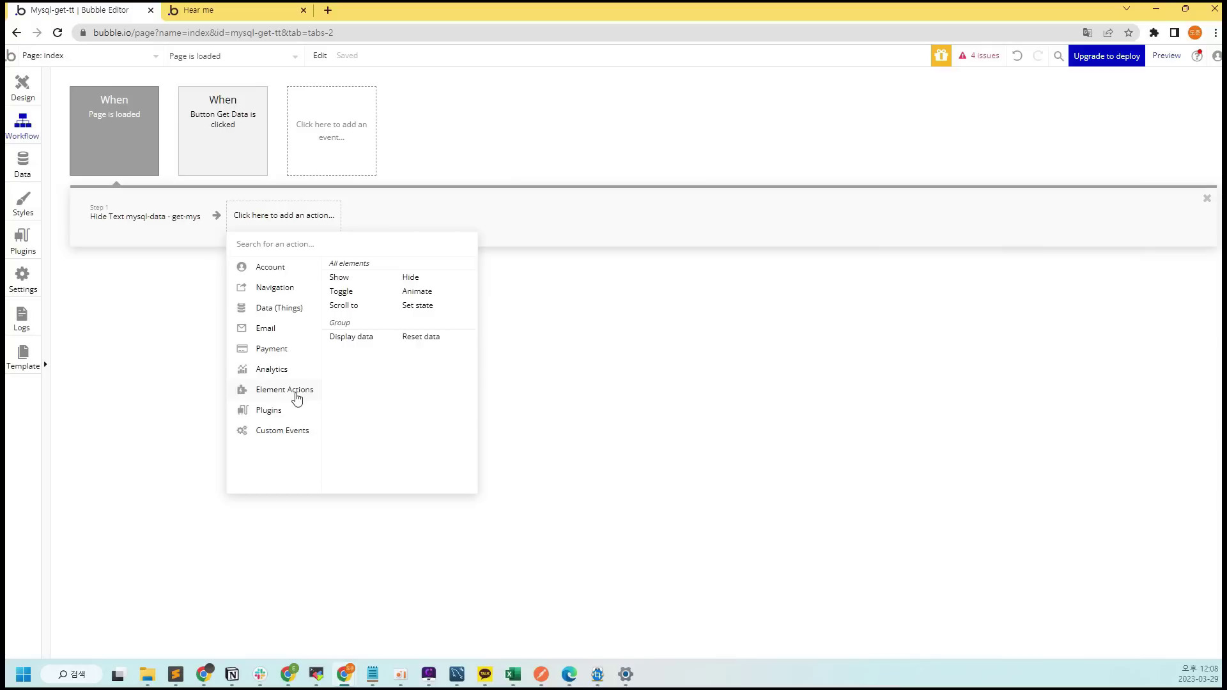
{"action": "left_click", "coordinate": [432, 277]}
{"action": "left_click", "coordinate": [1062, 221]}
{"action": "scroll", "coordinate": [1040, 347], "scroll_direction": "down", "scroll_amount": 3}
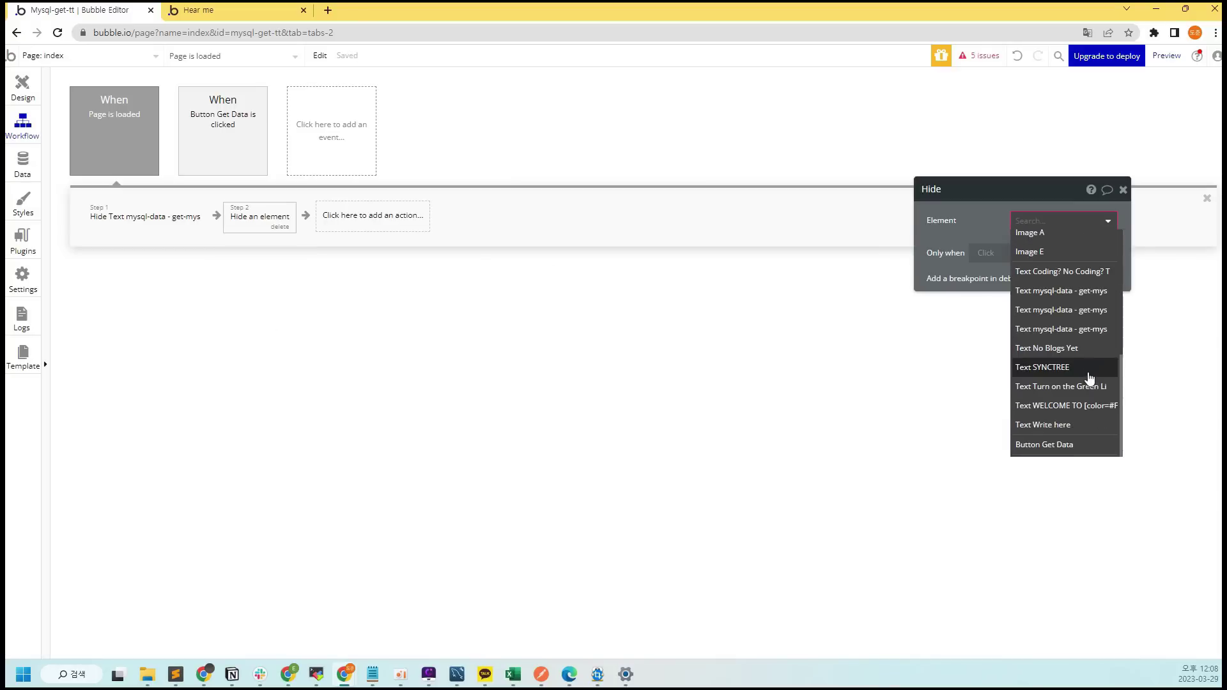
{"action": "left_click", "coordinate": [1102, 309]}
Add a third Hide action for the third mysql-data text on page load
{"action": "left_click", "coordinate": [438, 221]}
{"action": "mouse_move", "coordinate": [448, 391]}
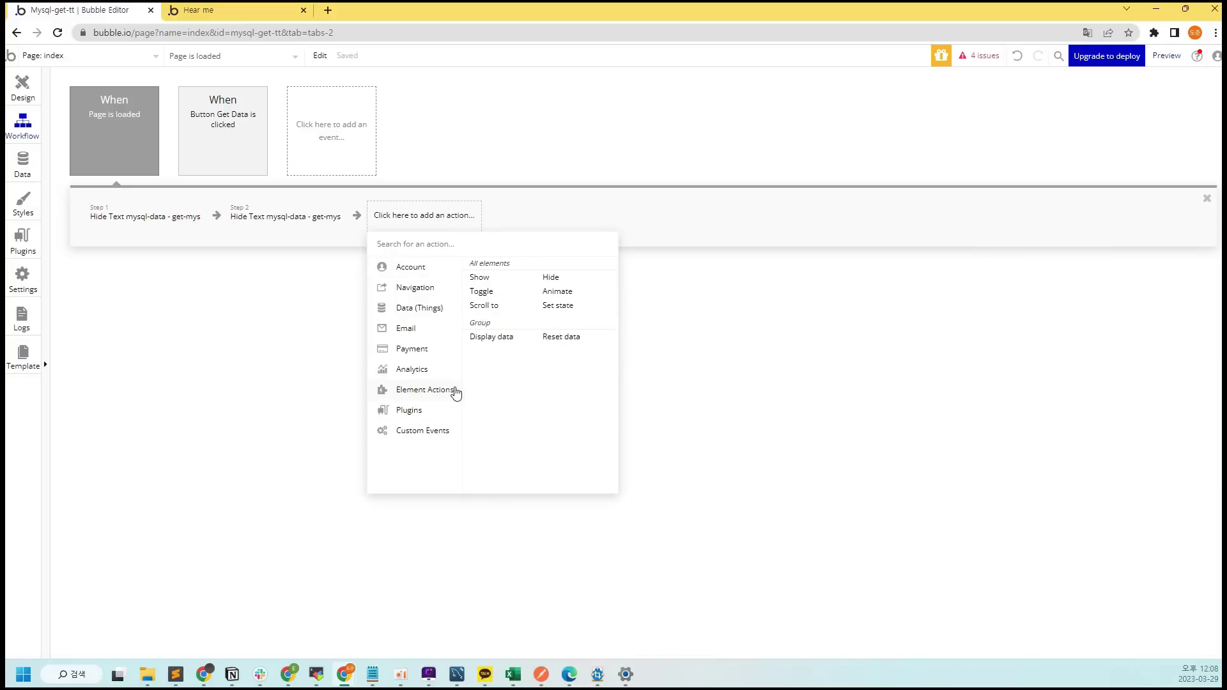
{"action": "left_click", "coordinate": [590, 280]}
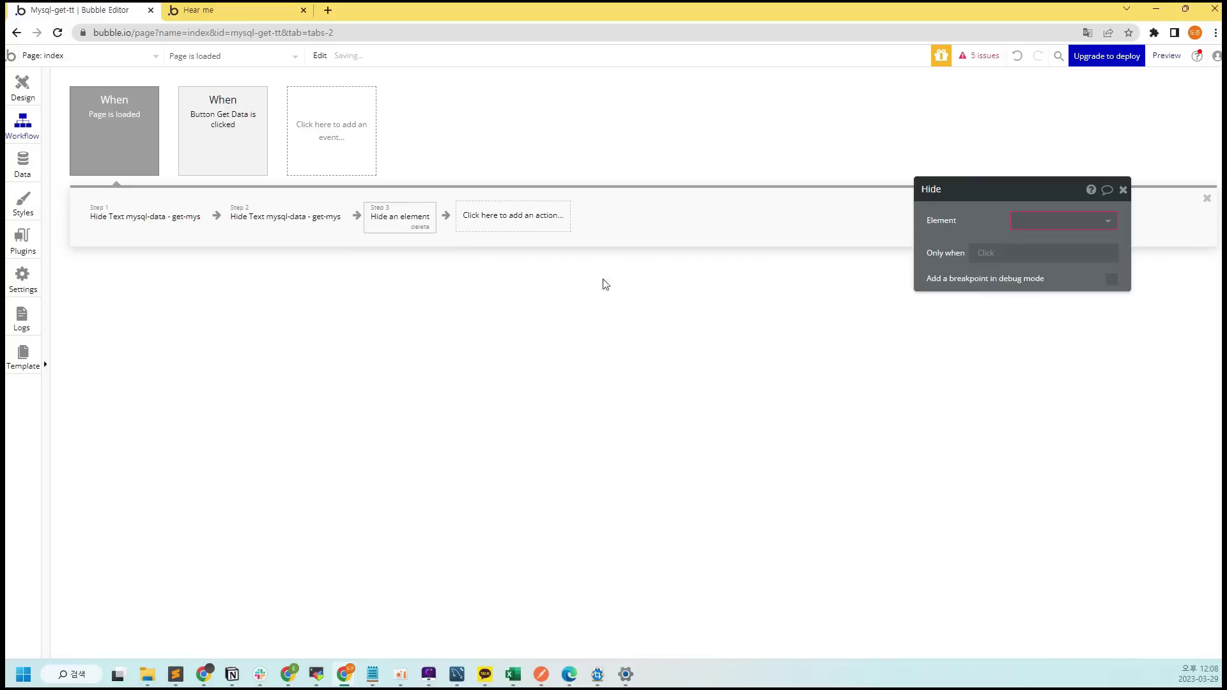
{"action": "left_click", "coordinate": [1078, 228]}
{"action": "scroll", "coordinate": [1080, 371], "scroll_direction": "down", "scroll_amount": 3}
{"action": "left_click", "coordinate": [1100, 338]}
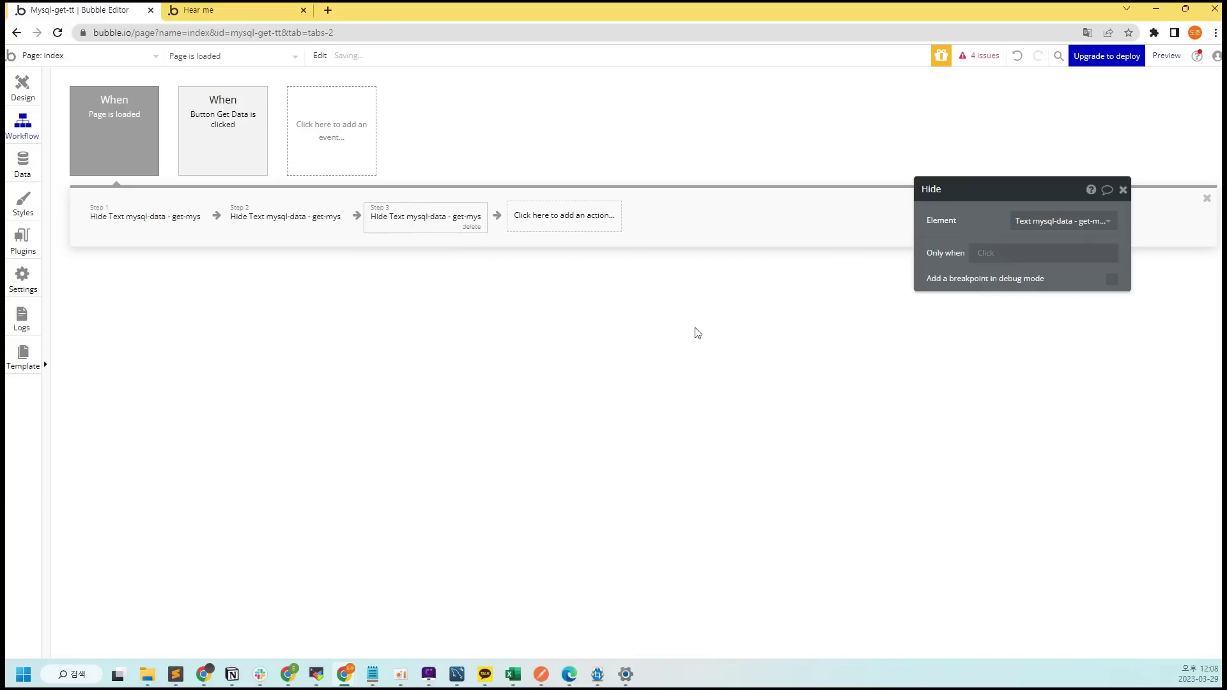
{"action": "left_click", "coordinate": [1124, 191]}
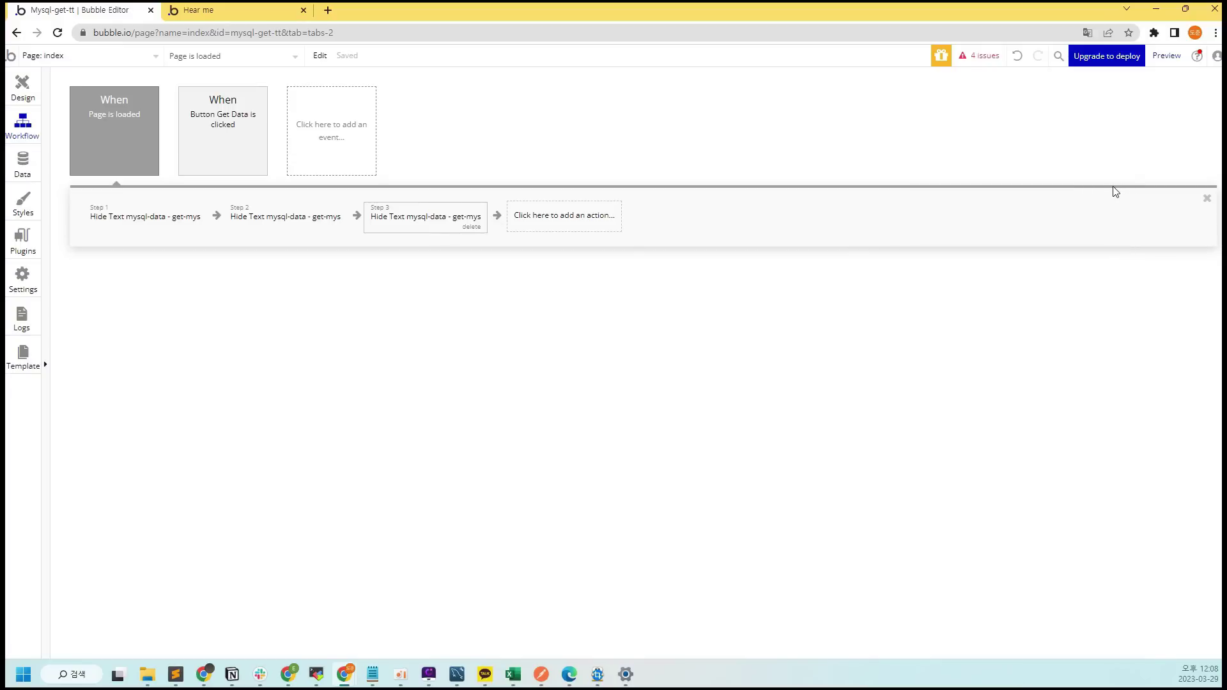
Preview the page, fetch data with Get Data, and inspect elements in the debugger
{"action": "left_click", "coordinate": [1174, 60]}
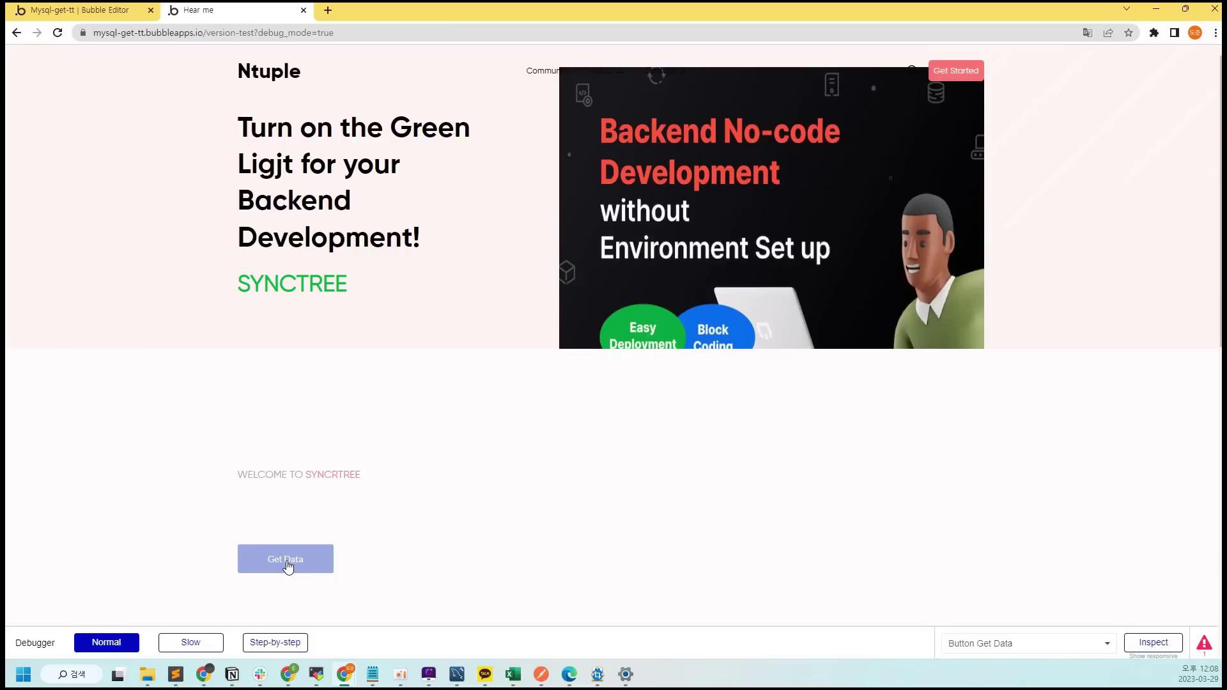
{"action": "left_click", "coordinate": [288, 565]}
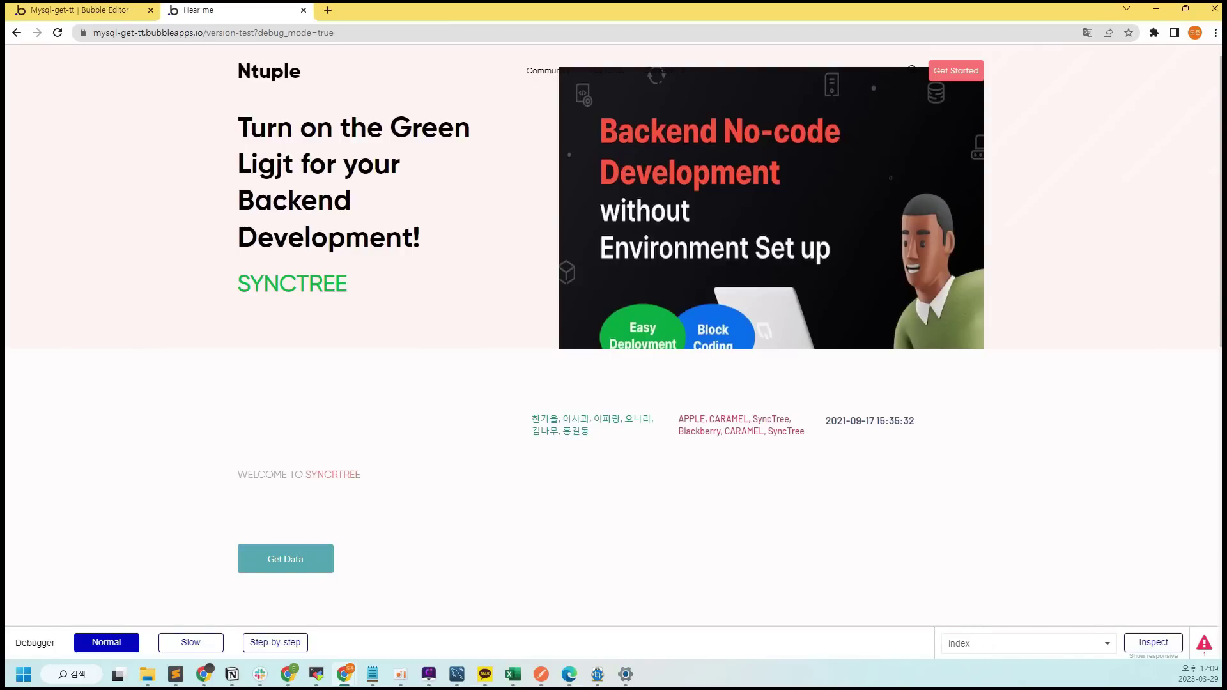
{"action": "scroll", "coordinate": [1090, 368], "scroll_direction": "down", "scroll_amount": 1}
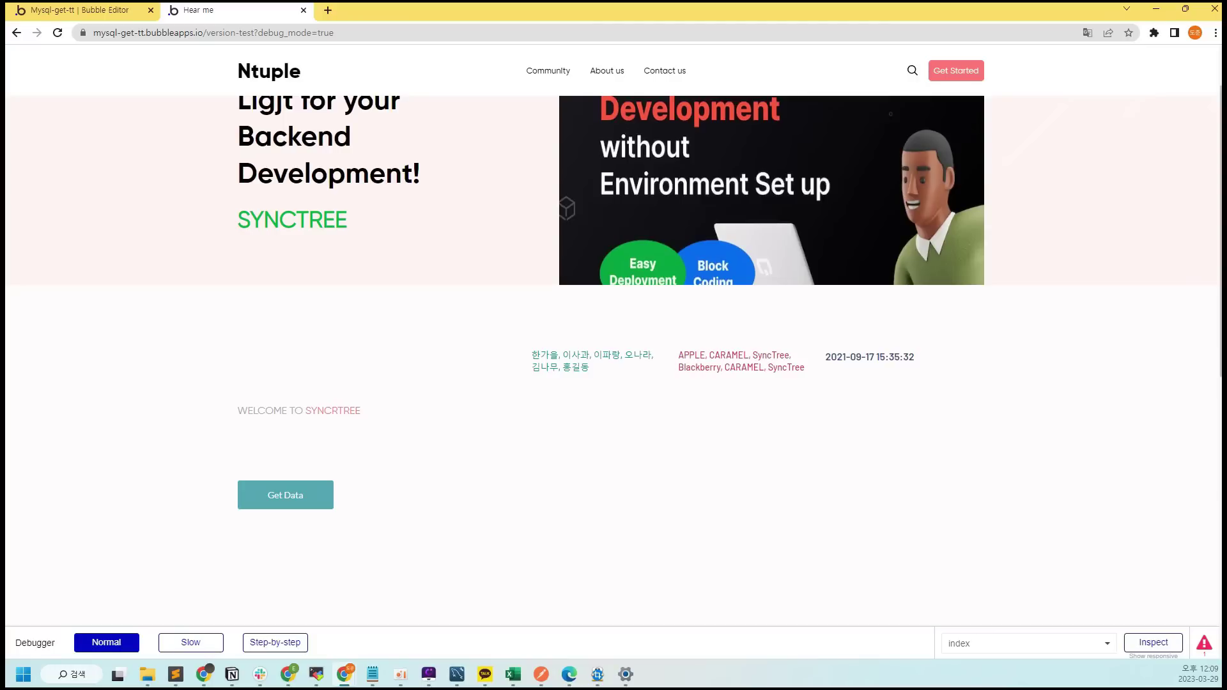
{"action": "left_click", "coordinate": [821, 401]}
{"action": "left_click", "coordinate": [956, 387]}
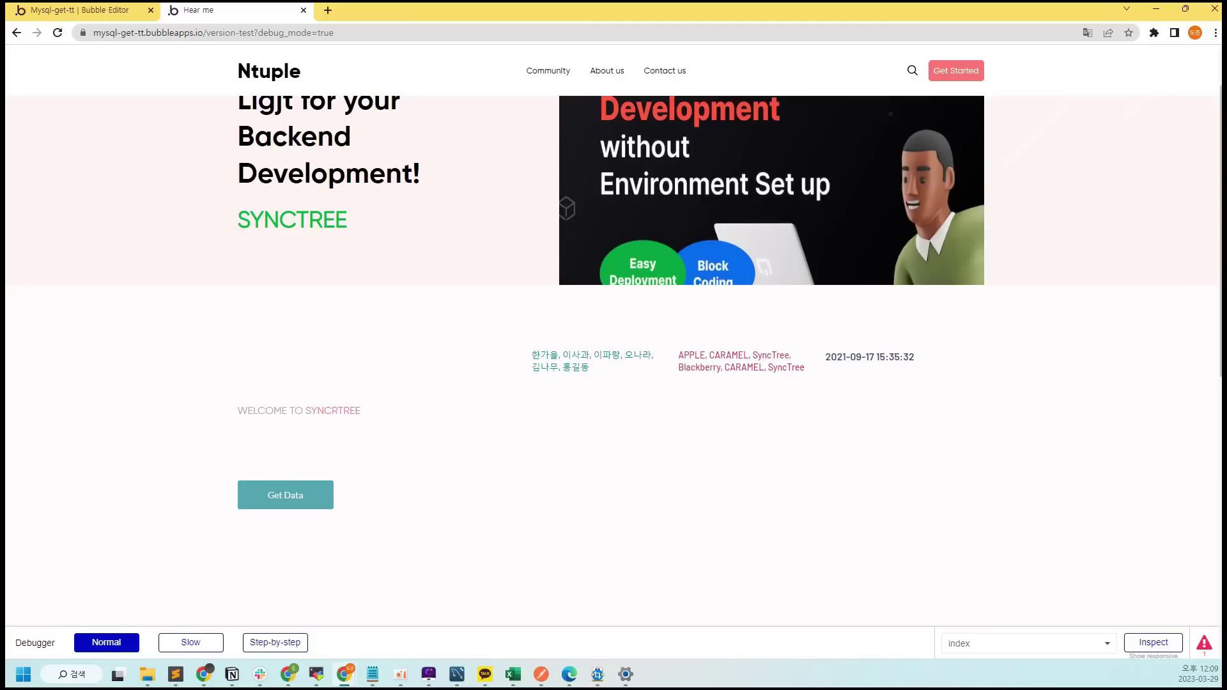